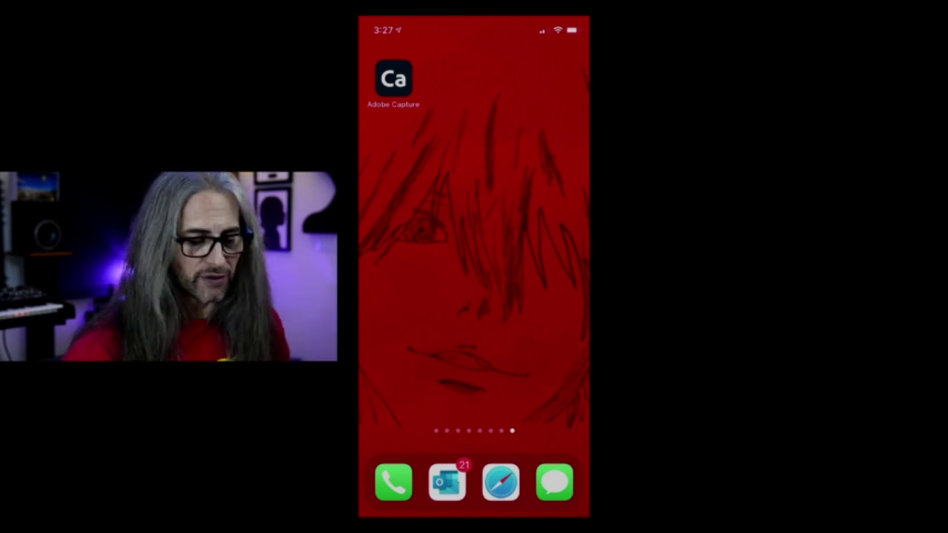
# Open Adobe Capture to capture the paper sketch as a shape.
pyautogui.click(394, 80)
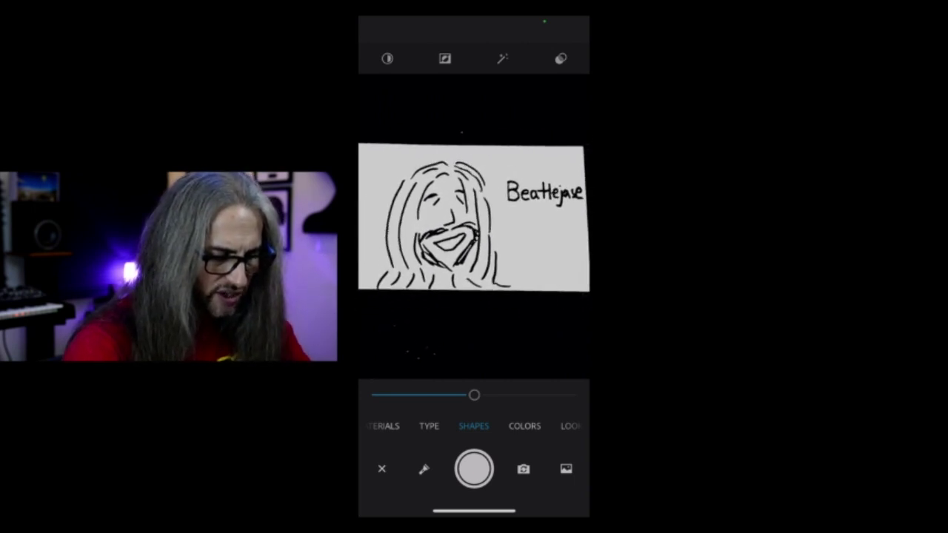
# Preview the sketch in color and with inverted tones, returning to the standard black-and-white mode.
pyautogui.click(388, 59)
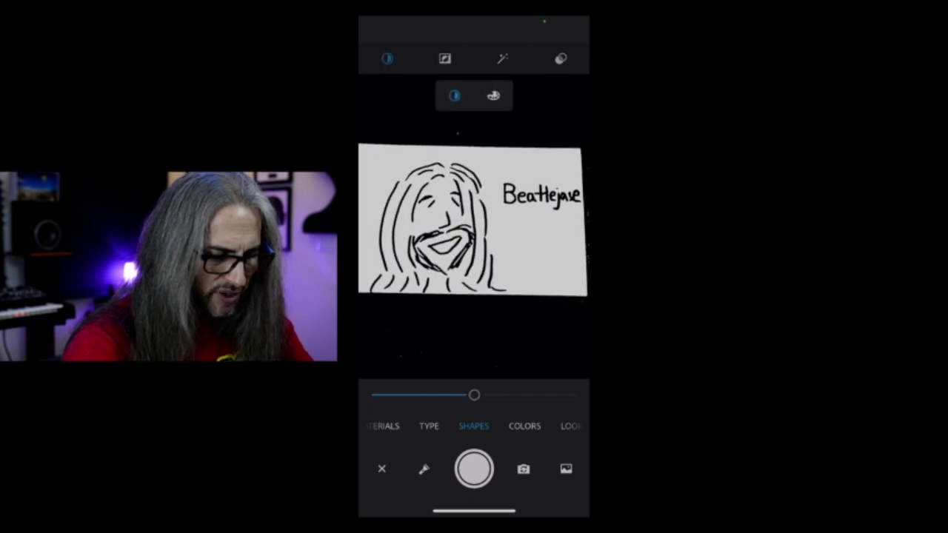
pyautogui.click(494, 96)
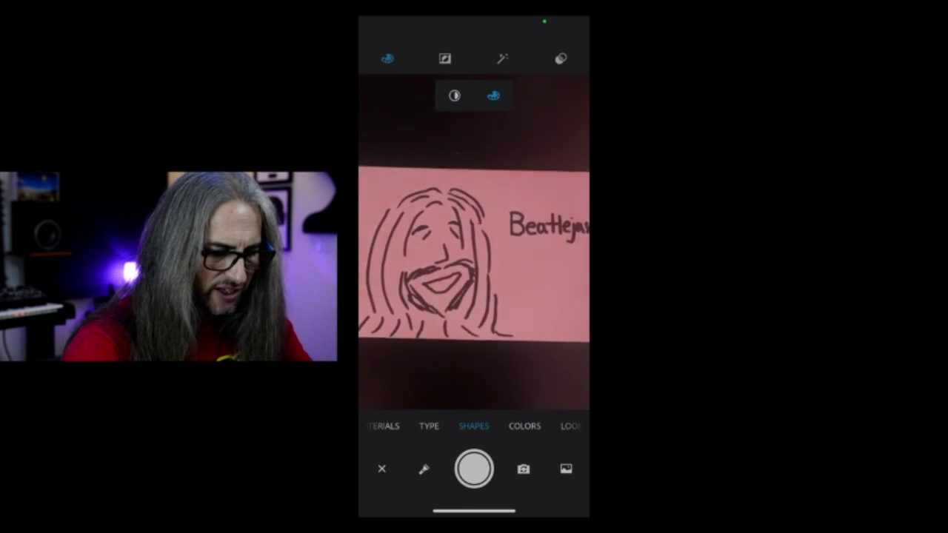
pyautogui.click(454, 95)
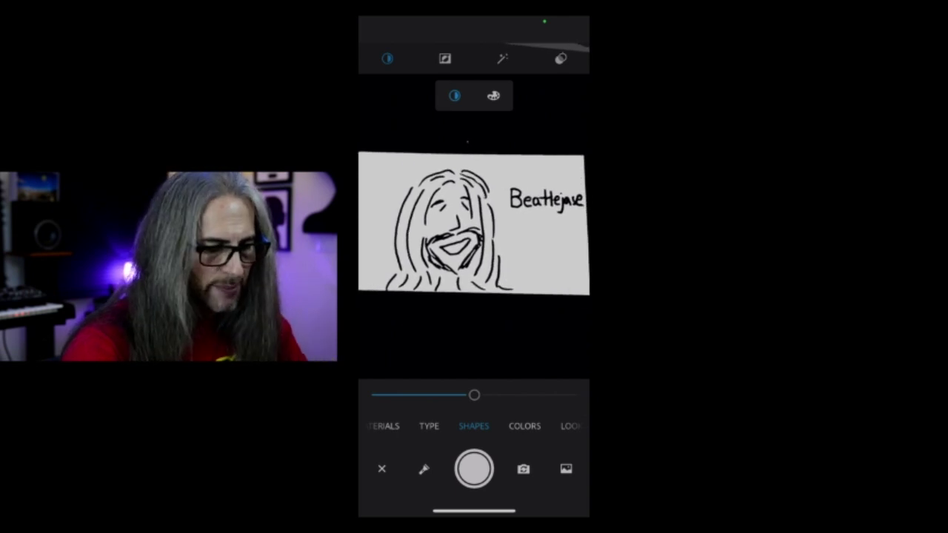
pyautogui.click(445, 59)
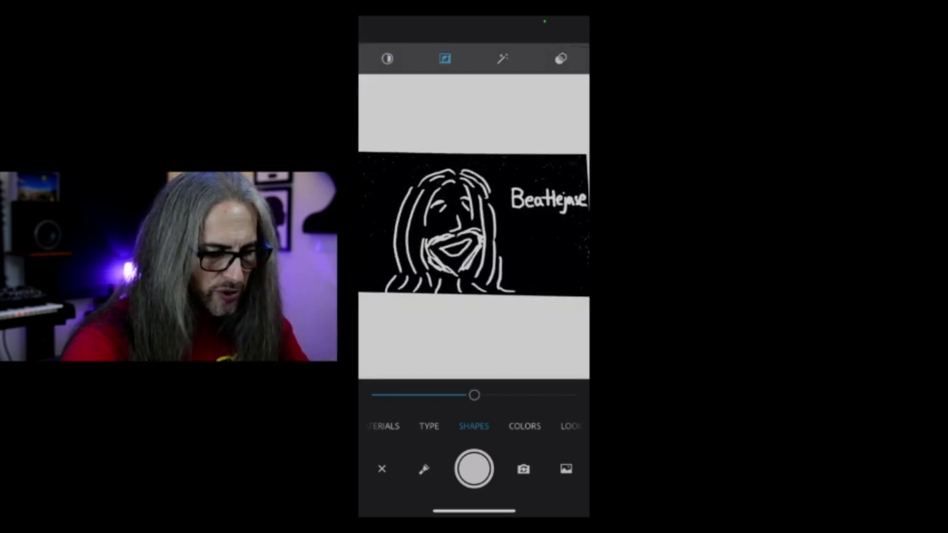
pyautogui.click(445, 59)
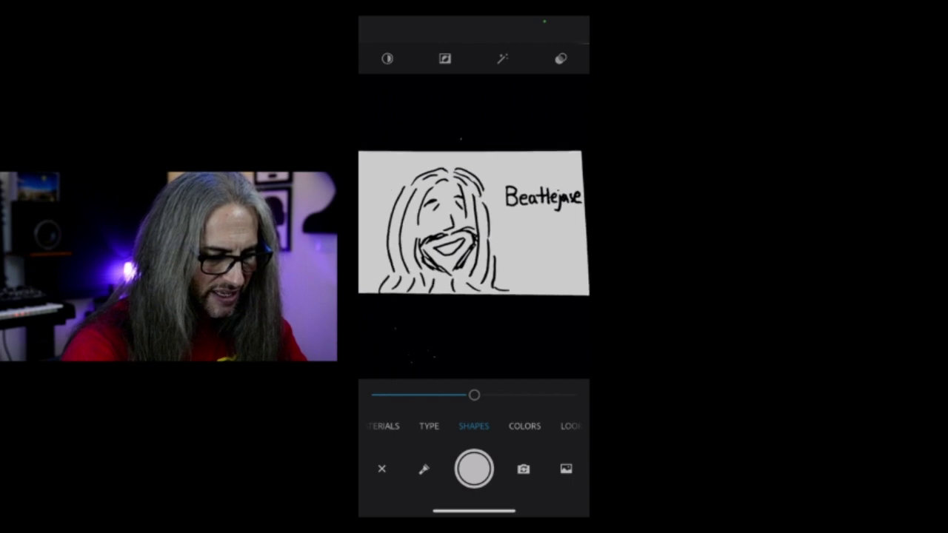
pyautogui.moveTo(474, 395)
pyautogui.mouseDown()
pyautogui.moveTo(407, 395)
pyautogui.moveTo(470, 395)
pyautogui.mouseUp()
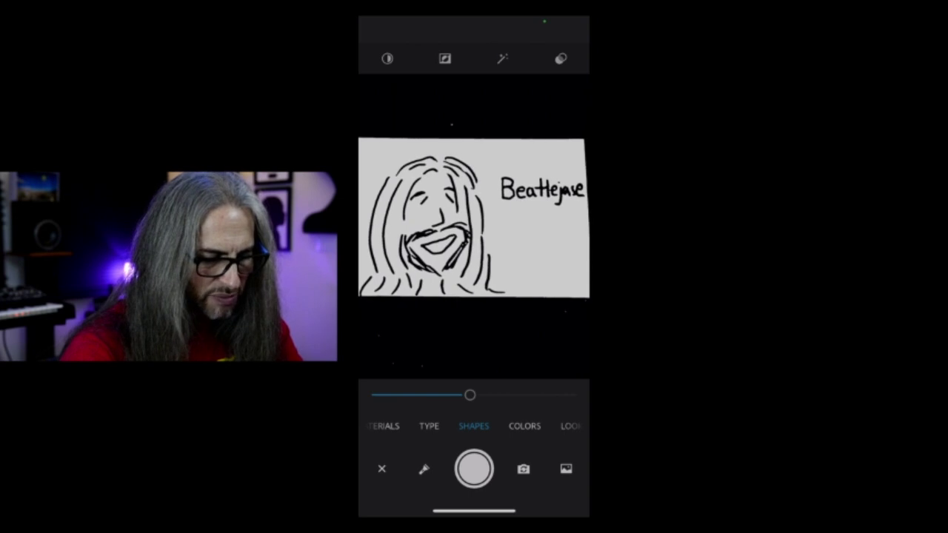
pyautogui.click(474, 469)
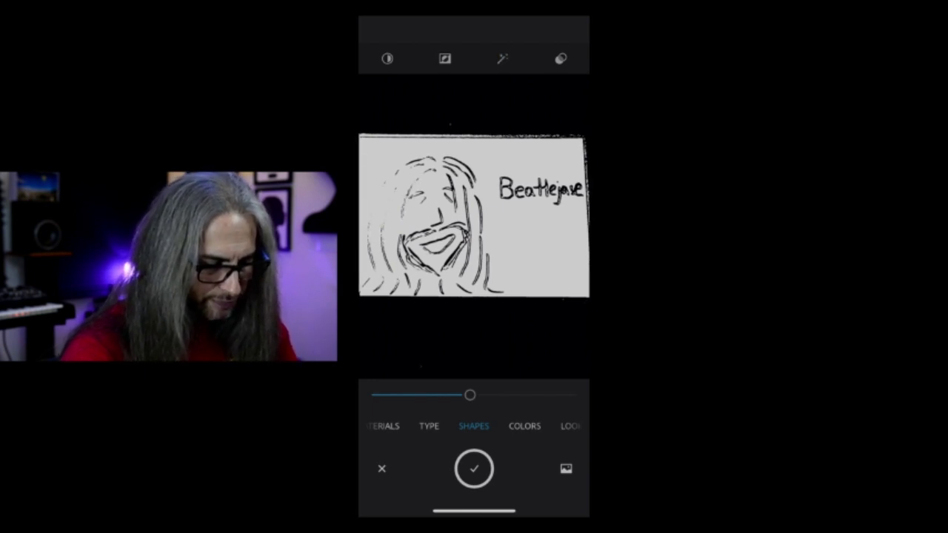
pyautogui.click(382, 469)
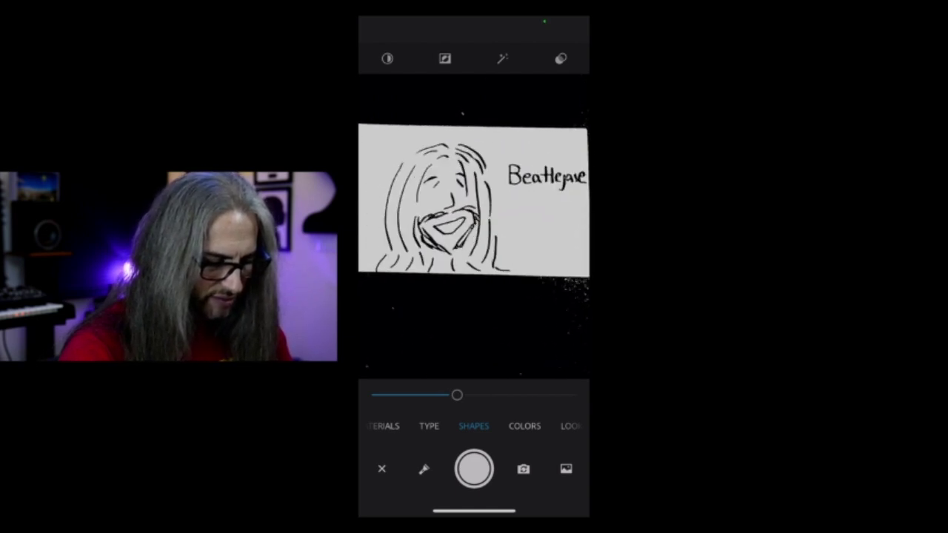
# Raise the detail threshold slightly above the middle so the lines look bolder, and capture the sketch as a shape.
pyautogui.moveTo(450, 394); pyautogui.dragTo(503, 394)
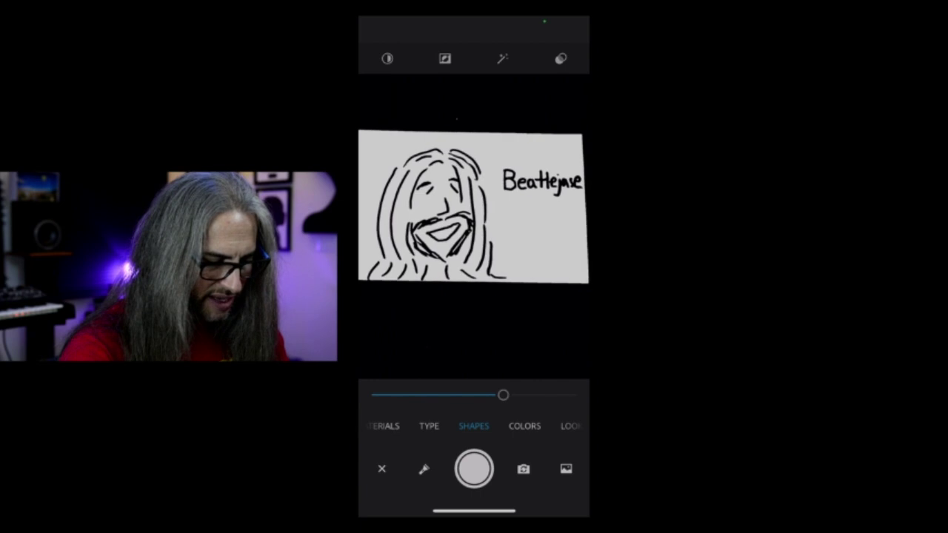
pyautogui.click(474, 469)
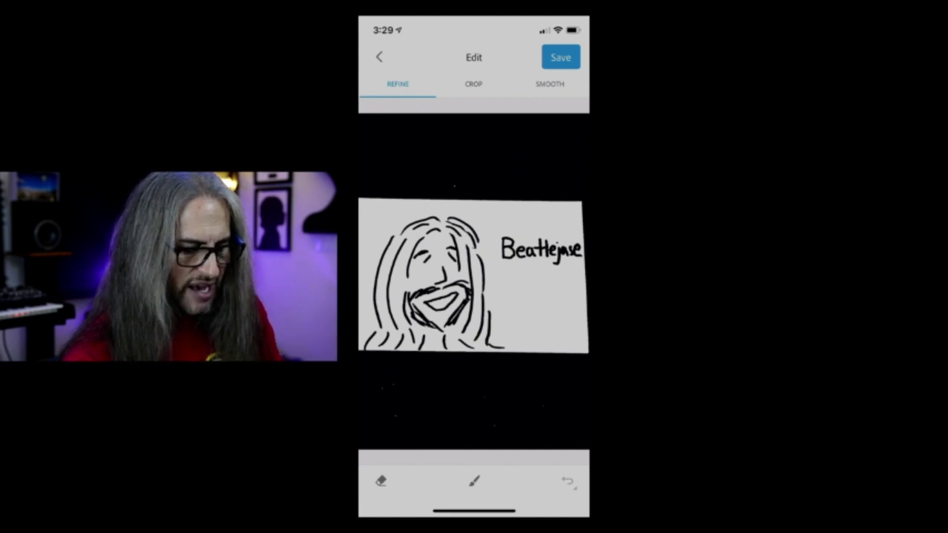
# Erase the handwritten word beside the face in the captured shape.
pyautogui.click(381, 481)
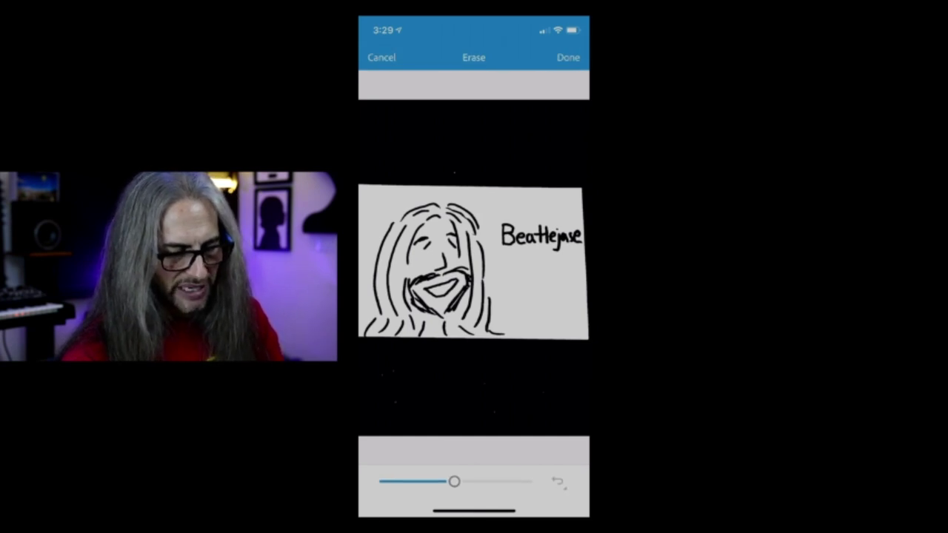
pyautogui.moveTo(508, 235)
pyautogui.mouseDown()
pyautogui.moveTo(504, 220)
pyautogui.moveTo(549, 252)
pyautogui.moveTo(557, 226)
pyautogui.moveTo(573, 222)
pyautogui.moveTo(576, 246)
pyautogui.mouseUp()
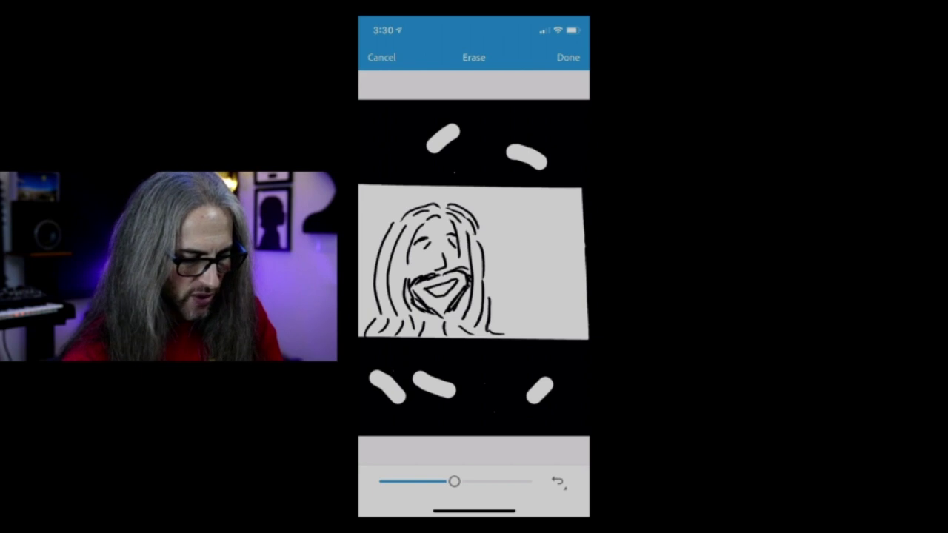
pyautogui.click(568, 57)
# Crop the shape tightly around the face, removing the dark background above, below and beside it.
pyautogui.click(474, 84)
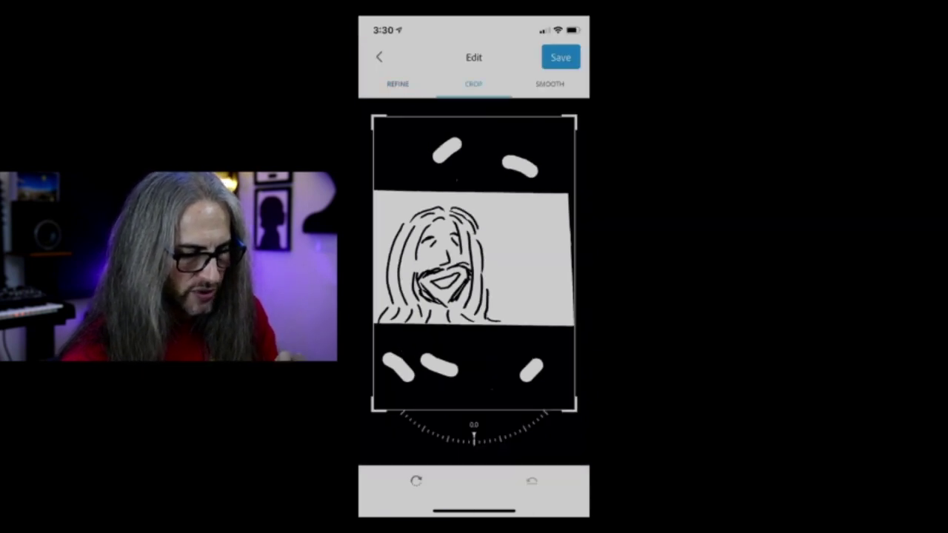
pyautogui.moveTo(473, 117)
pyautogui.mouseDown()
pyautogui.moveTo(473, 201)
pyautogui.moveTo(474, 193)
pyautogui.mouseUp()
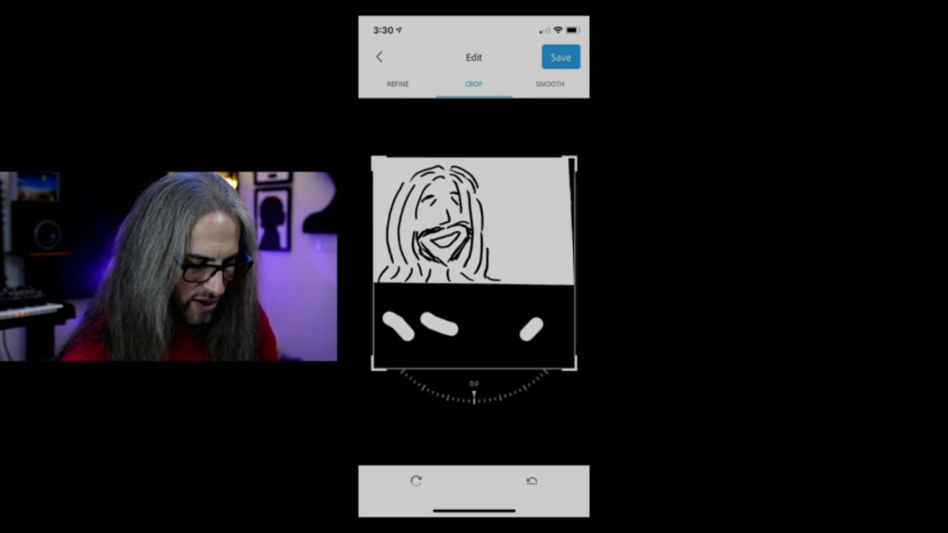
pyautogui.moveTo(575, 263); pyautogui.dragTo(511, 263)
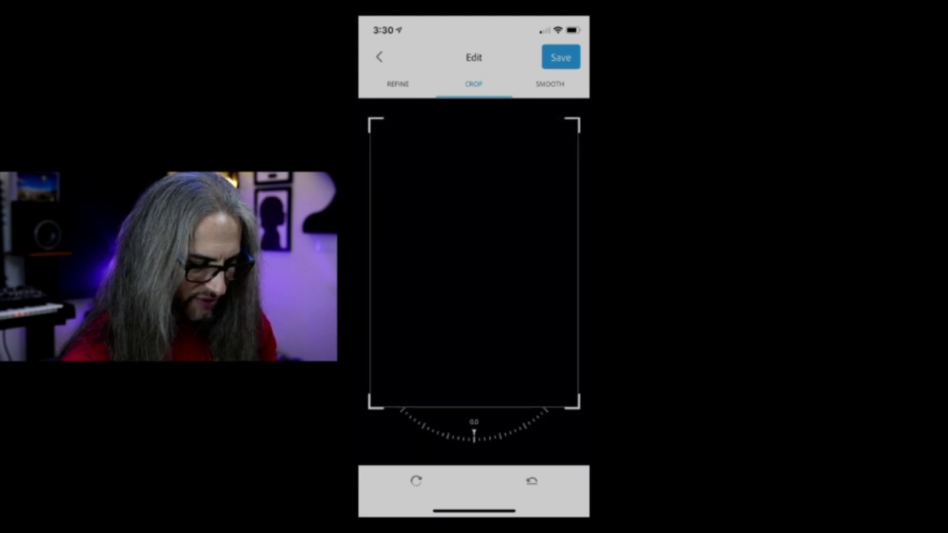
pyautogui.moveTo(474, 406); pyautogui.dragTo(474, 320)
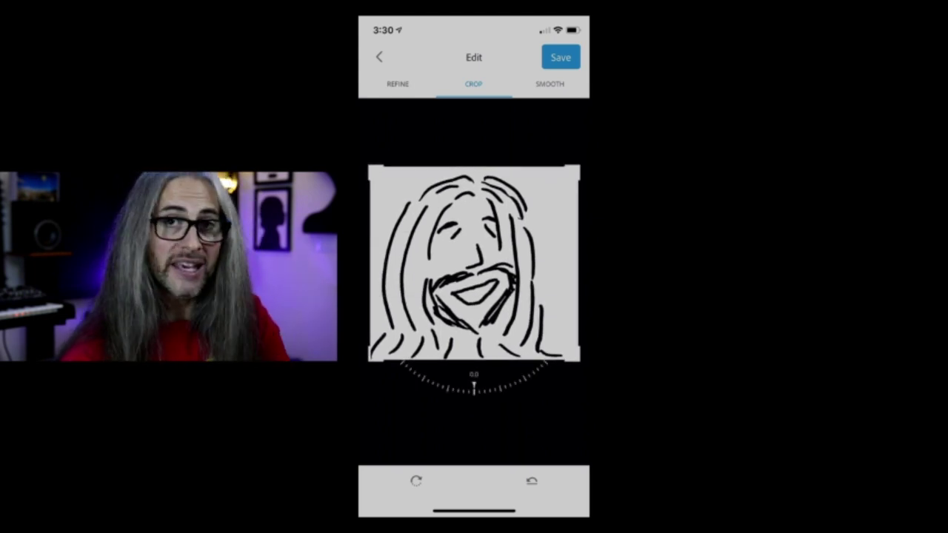
# Turn smoothing on for the shape and inspect the smoothed lines up close.
pyautogui.click(550, 84)
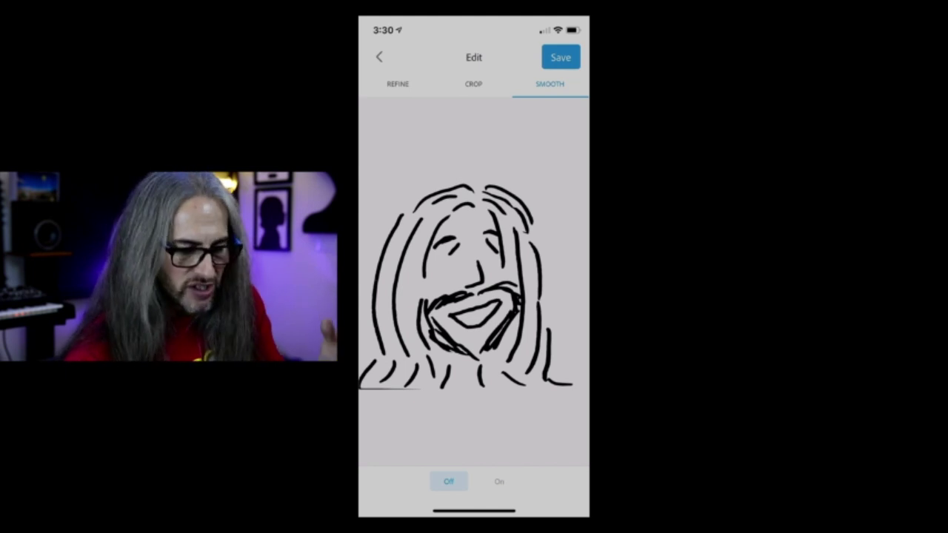
pyautogui.scroll(5, 474, 281)
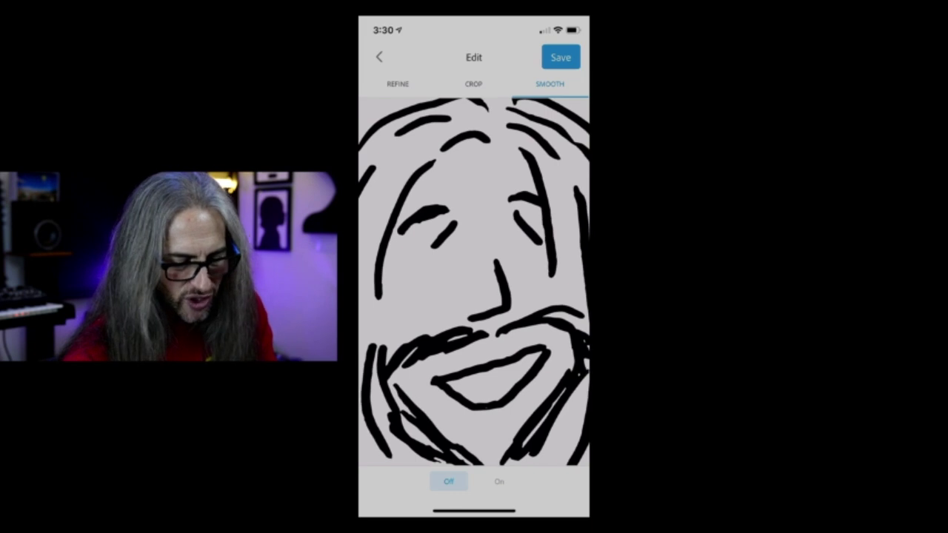
pyautogui.click(499, 481)
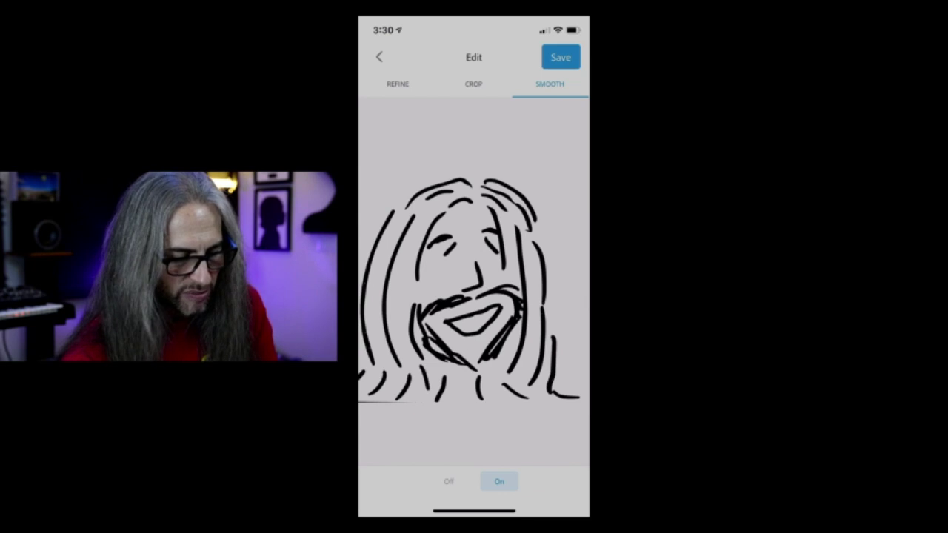
pyautogui.scroll(-2, 467, 296)
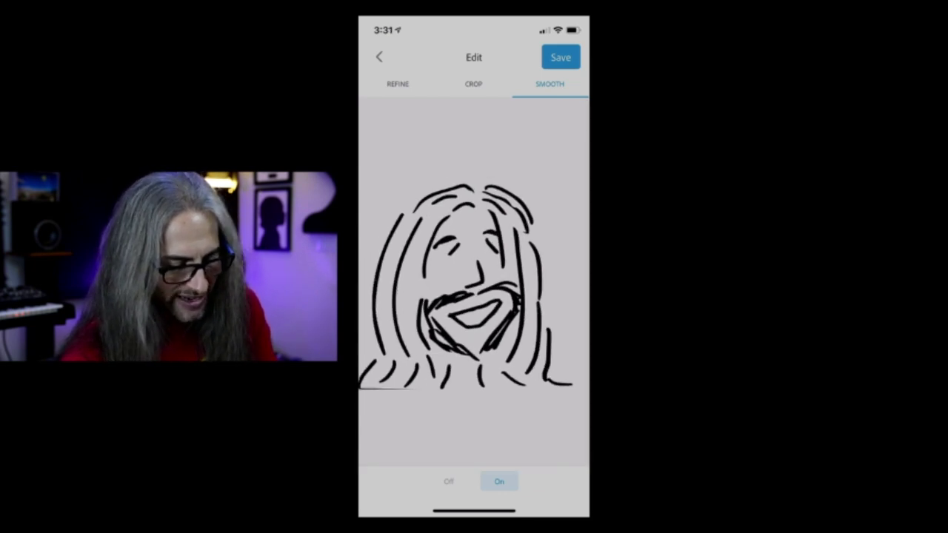
pyautogui.scroll(5, 474, 281)
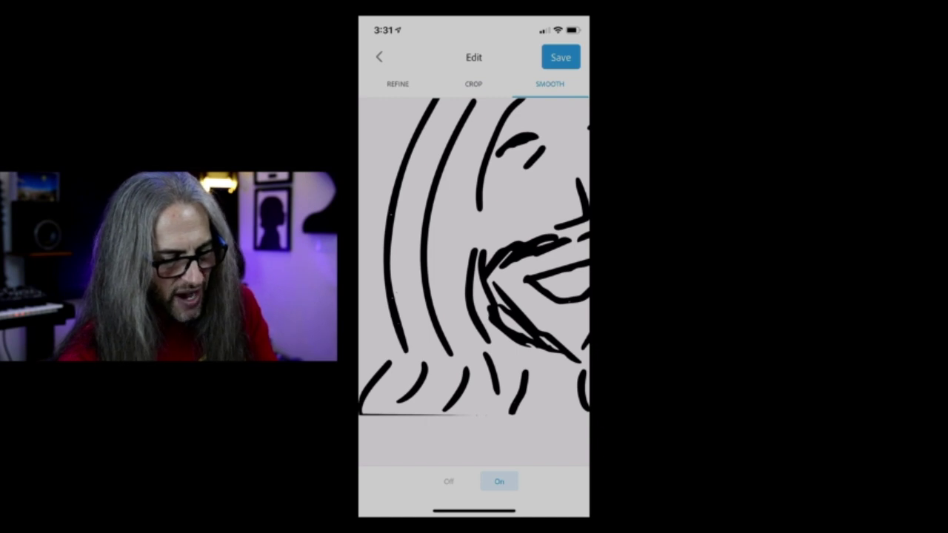
# Erase the thin stray line beneath the hair at the shape's lower edge and recheck the smoothed result.
pyautogui.click(398, 84)
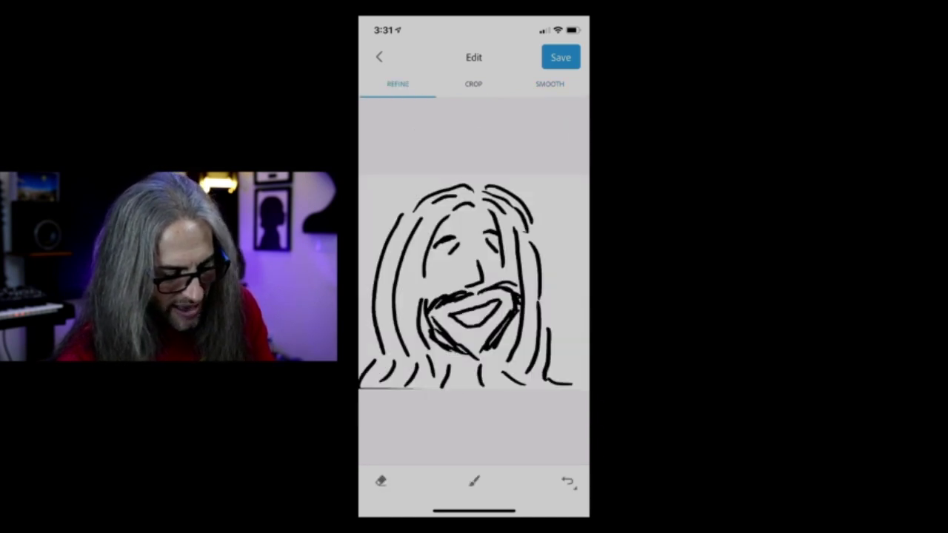
pyautogui.click(381, 481)
pyautogui.moveTo(426, 378); pyautogui.dragTo(360, 381)
pyautogui.click(568, 57)
pyautogui.click(549, 83)
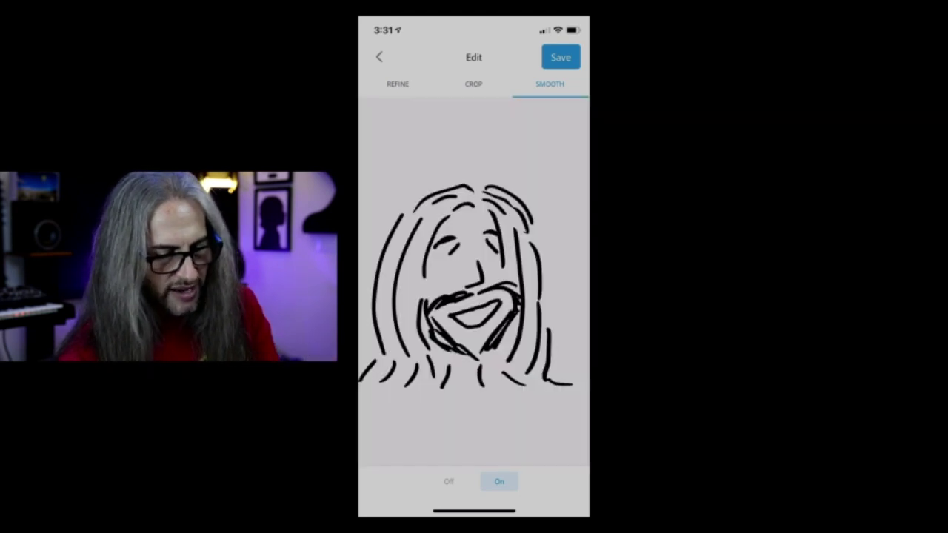
# Proceed to saving the edited shape and browse the Creative Cloud libraries, keeping the current one as destination.
pyautogui.click(561, 57)
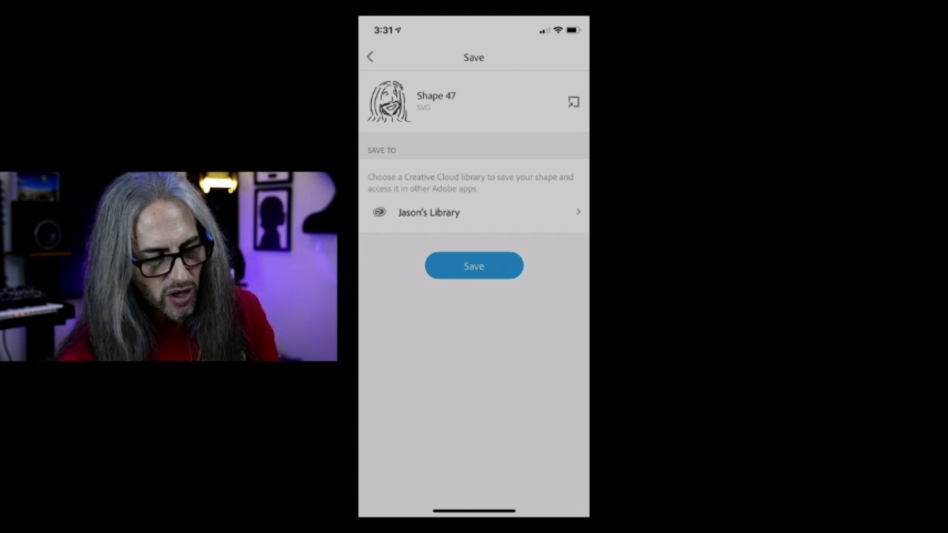
pyautogui.click(474, 213)
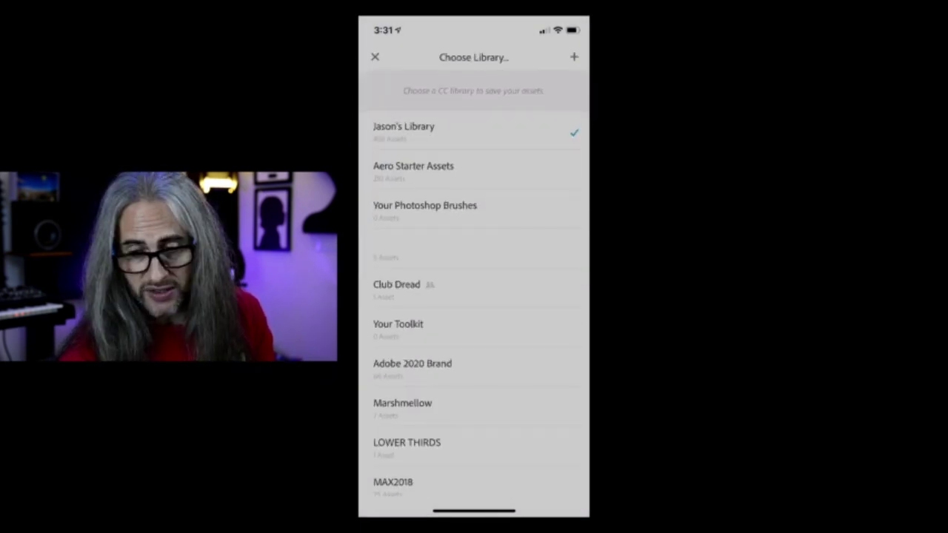
pyautogui.scroll(-1, 474, 297)
pyautogui.scroll(-2, 474, 282)
pyautogui.scroll(10, 474, 282)
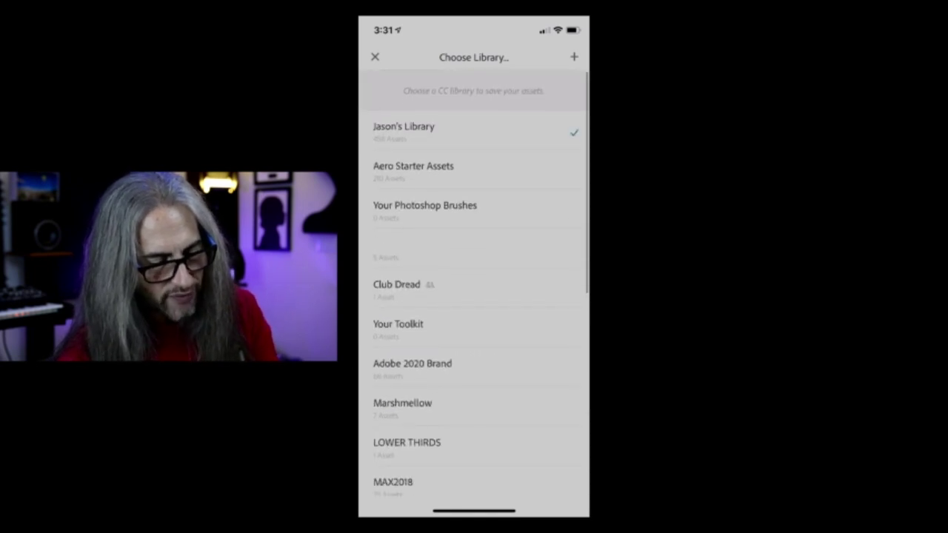
pyautogui.click(375, 57)
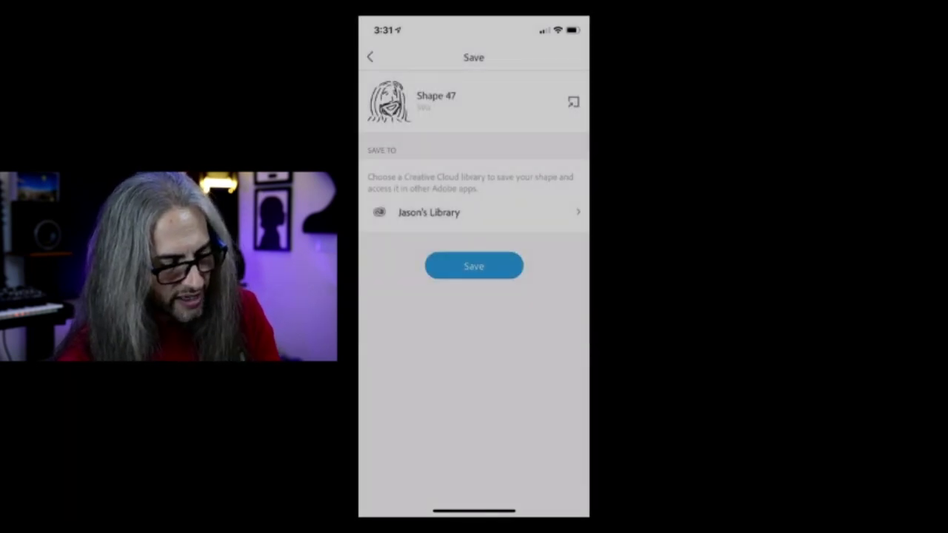
# Rename the shape SelfImage and save it to the chosen Creative Cloud library.
pyautogui.click(436, 97)
pyautogui.click(561, 456)
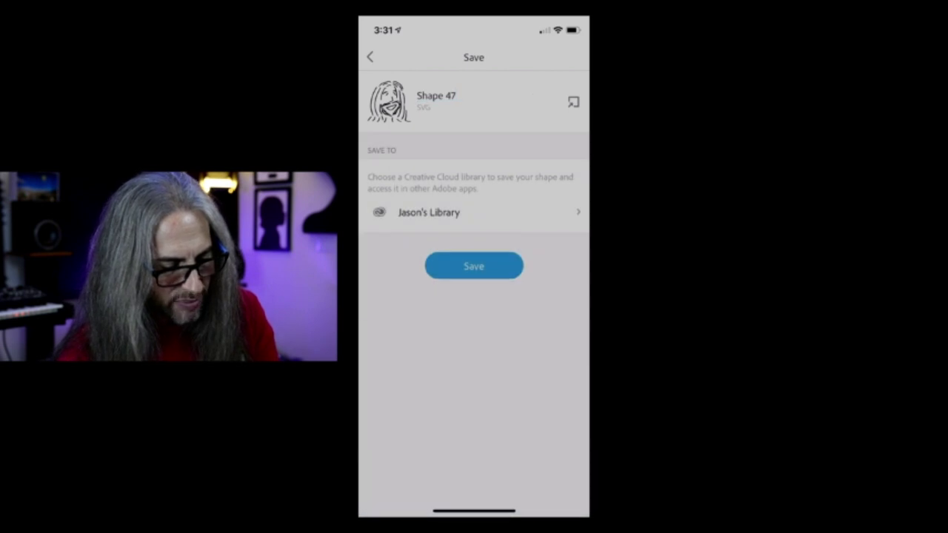
pyautogui.click(436, 96)
pyautogui.click(538, 94)
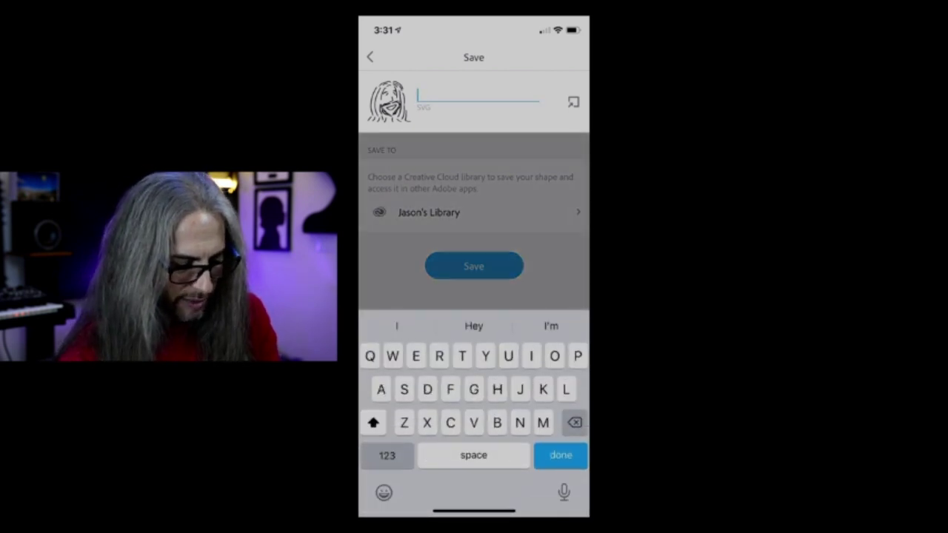
pyautogui.write('Self')
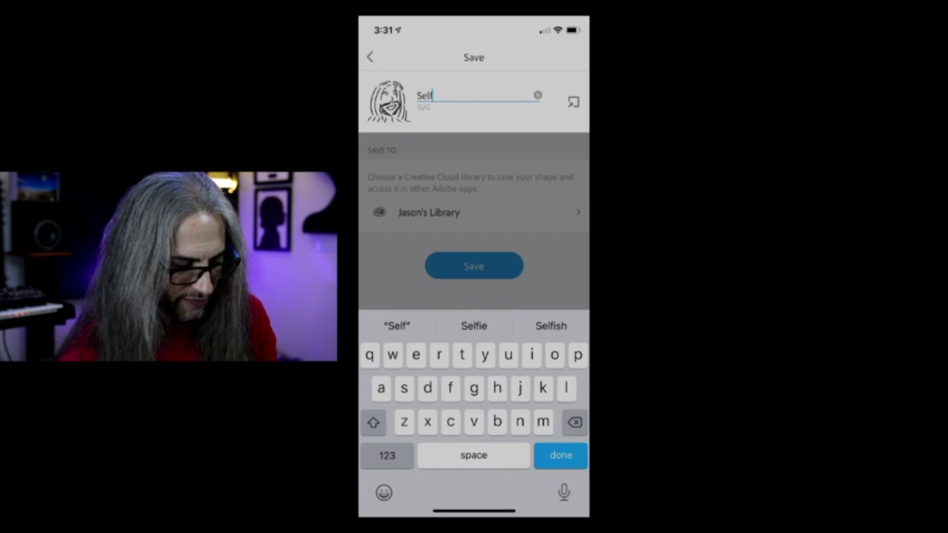
pyautogui.write('Lor')
pyautogui.press('BackSpace')
pyautogui.press('BackSpace')
pyautogui.press('BackSpace')
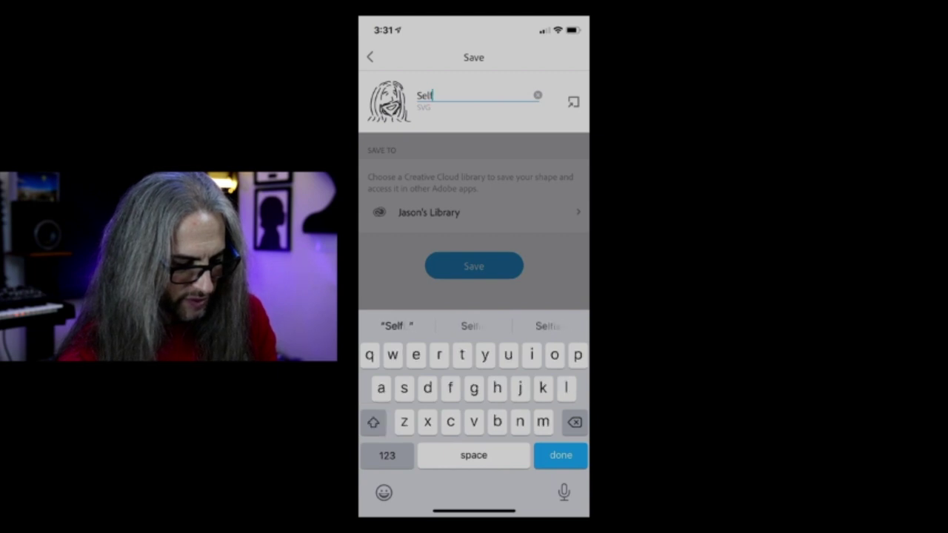
pyautogui.press('shift')
pyautogui.write('Image')
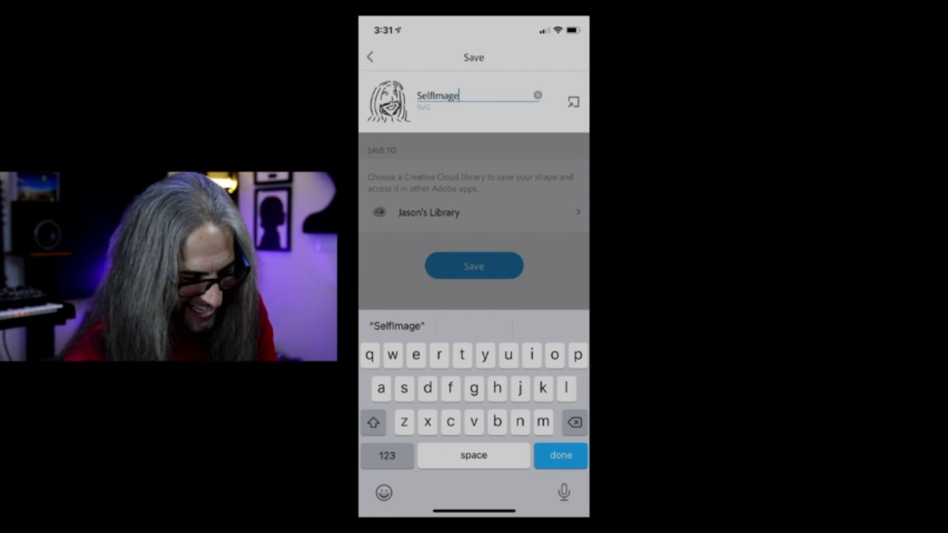
pyautogui.press('Return')
pyautogui.click(475, 266)
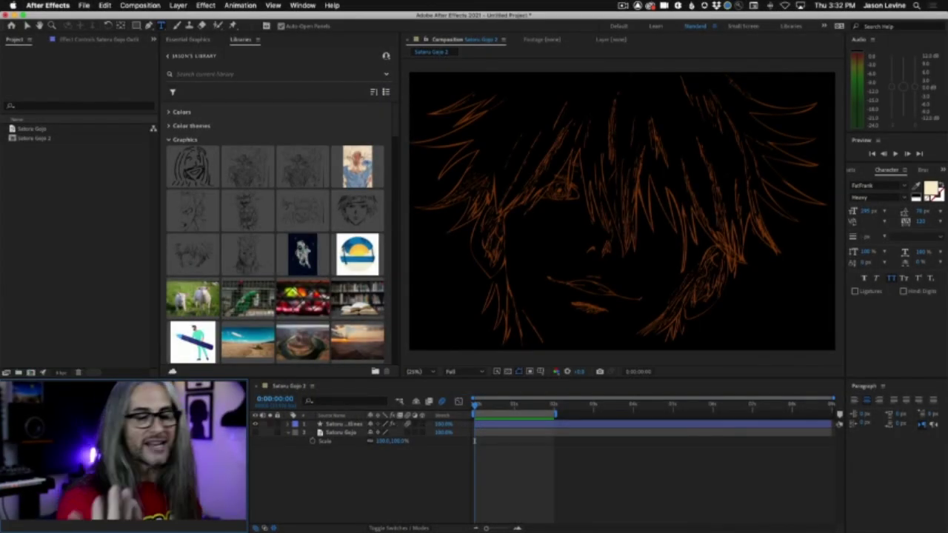
# Import the SelfImage graphic from the library into the project and build a composition from it, shown over the transparency grid.
pyautogui.click(58, 219)
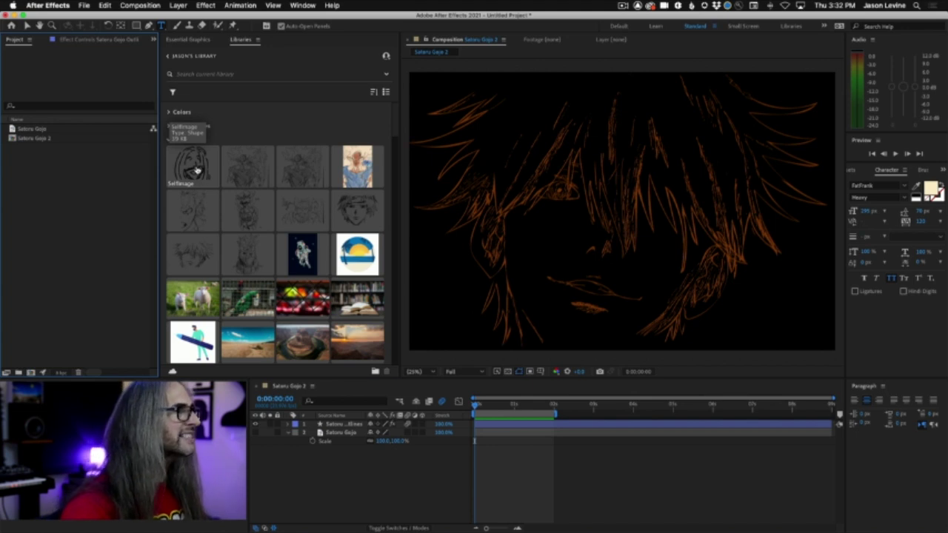
pyautogui.moveTo(196, 171); pyautogui.dragTo(54, 195)
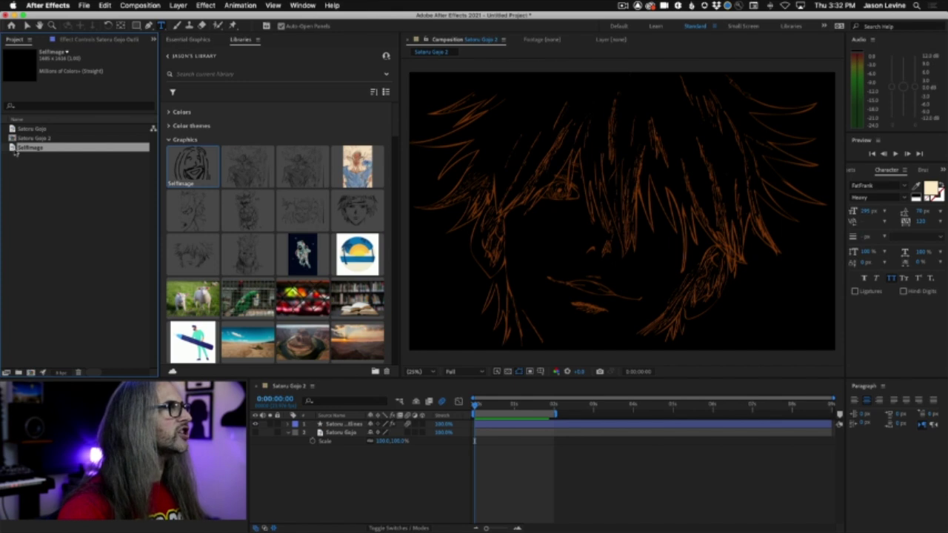
pyautogui.moveTo(13, 151); pyautogui.dragTo(89, 442)
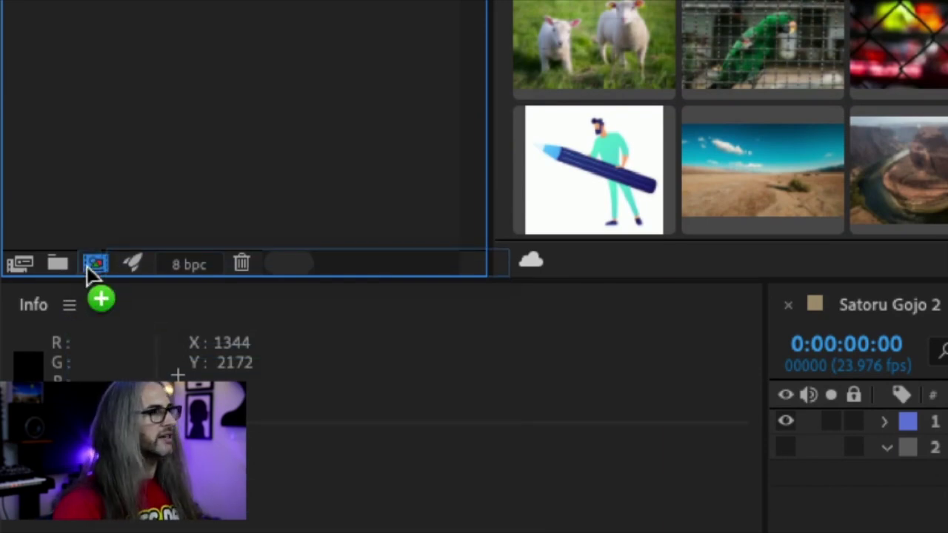
pyautogui.moveTo(87, 266); pyautogui.dragTo(87, 268)
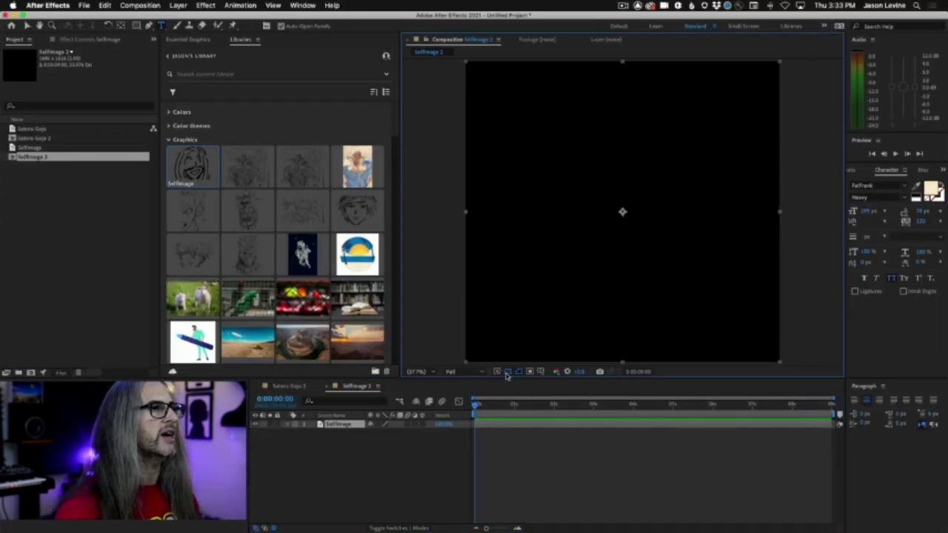
pyautogui.click(508, 367)
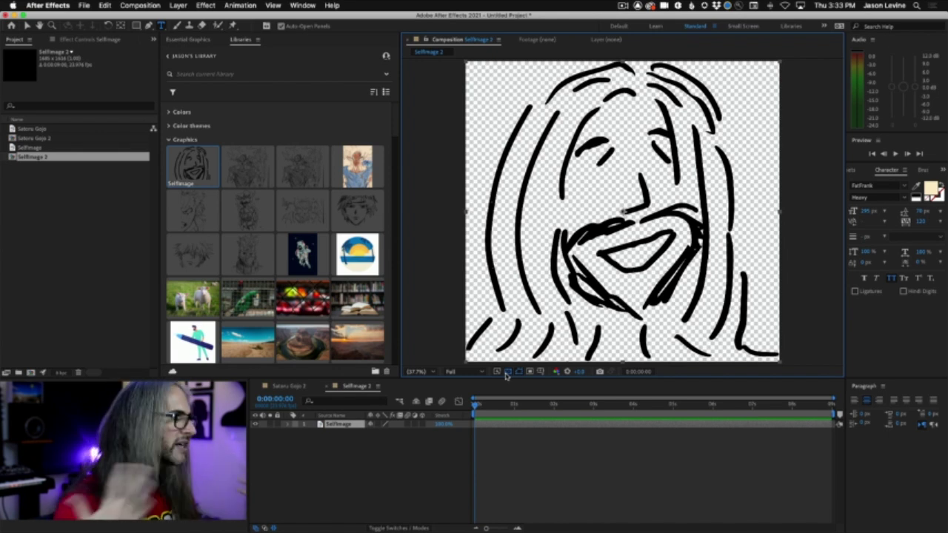
# Reveal the SelfImage layer's Scale property and enlarge the layer to 3940%.
pyautogui.click(340, 428)
pyautogui.press('s')
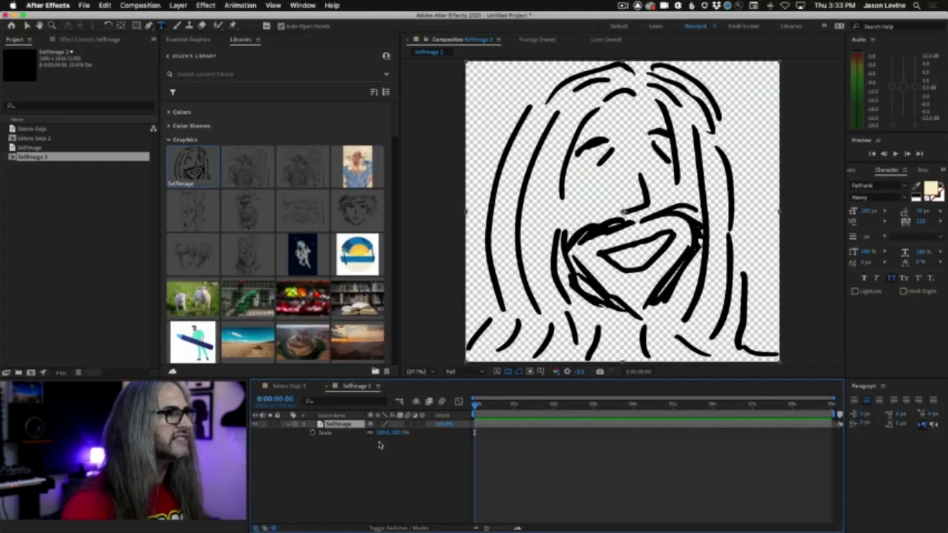
pyautogui.click(381, 411)
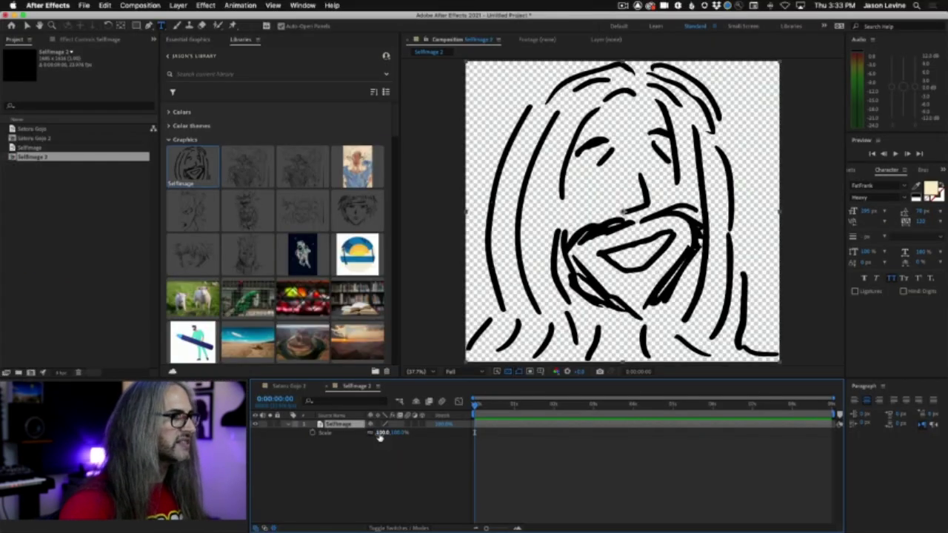
pyautogui.moveTo(379, 437); pyautogui.dragTo(523, 441)
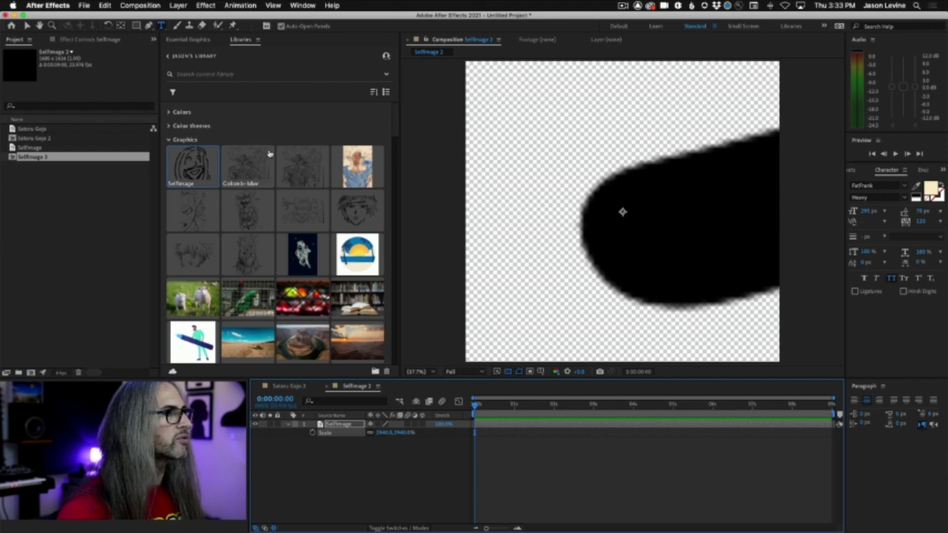
# Turn on continuous rasterization for the enlarged SelfImage layer, toggling it off and on to compare the edge sharpness.
pyautogui.click(378, 427)
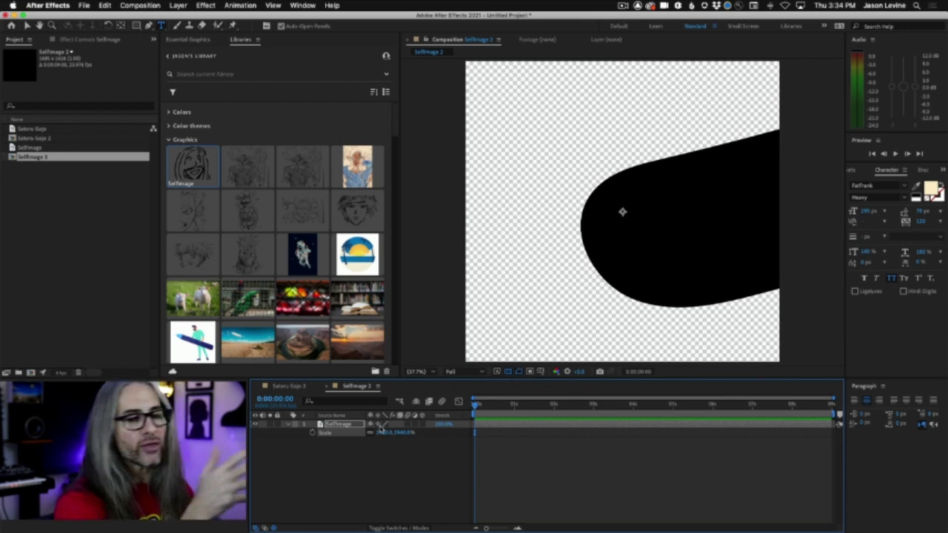
pyautogui.click(378, 425)
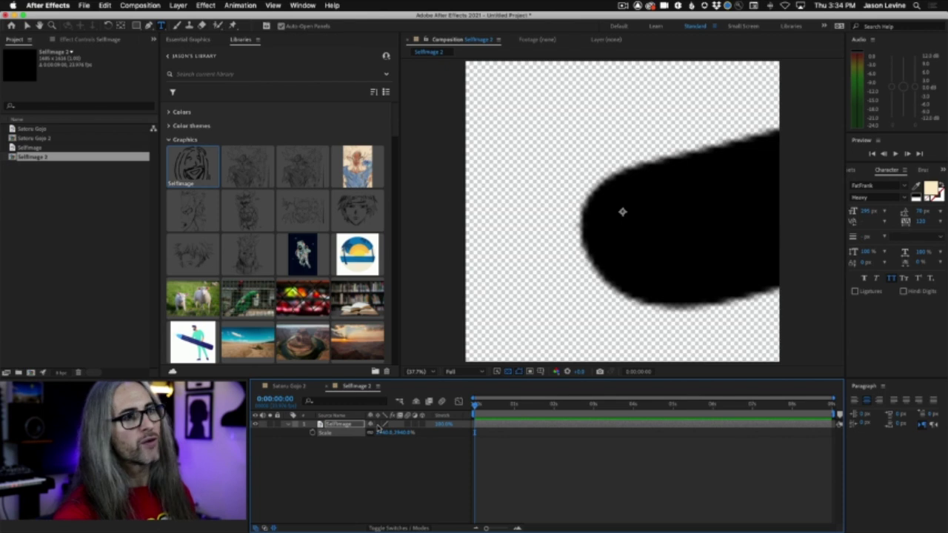
pyautogui.click(379, 426)
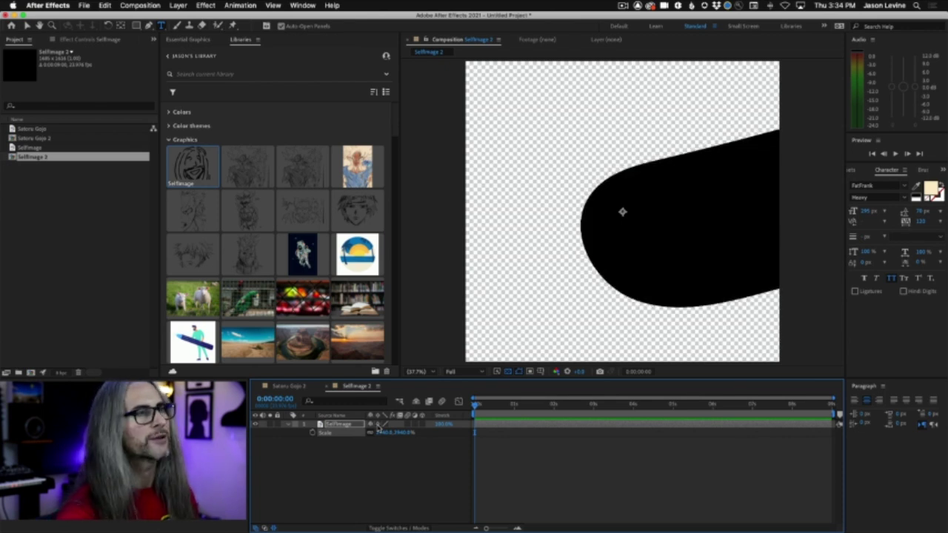
# Set the SelfImage layer's scale to 100%.
pyautogui.click(385, 432)
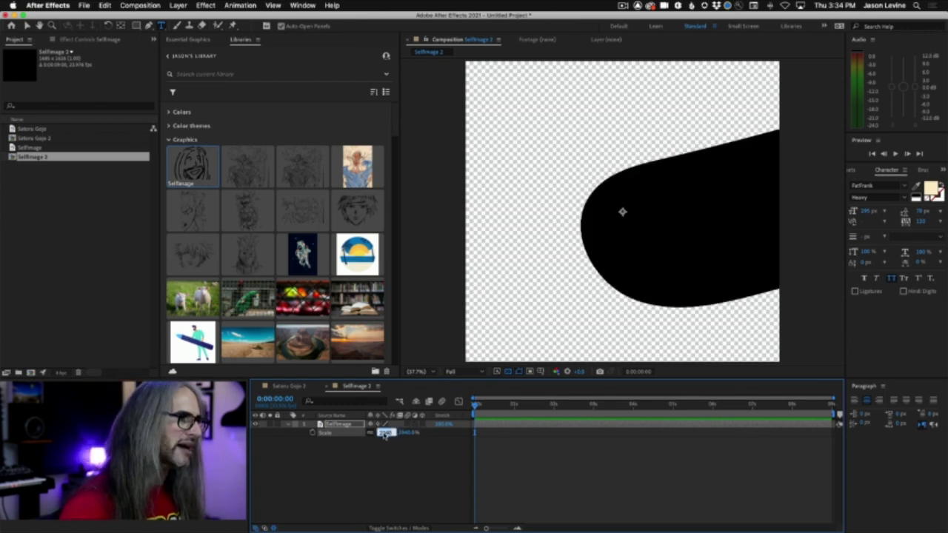
pyautogui.write('100')
pyautogui.press('Tab')
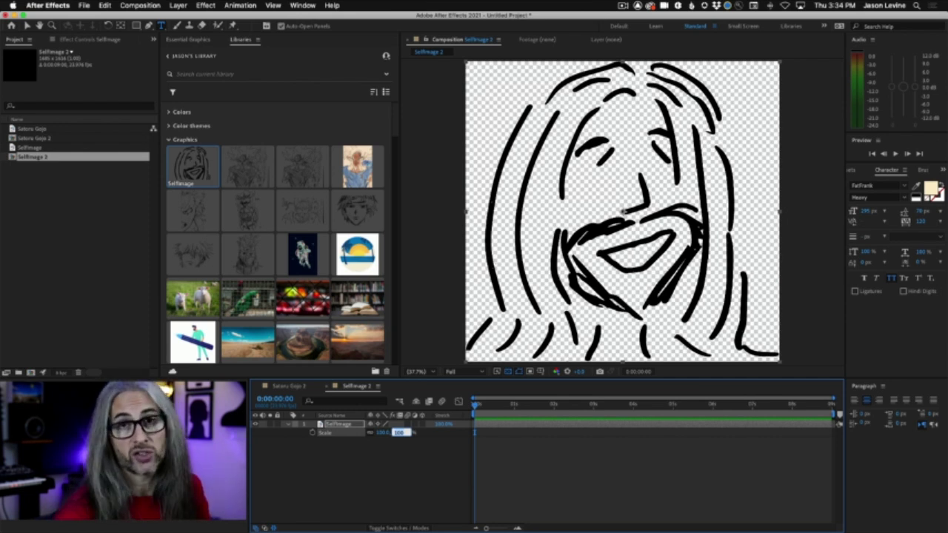
pyautogui.click(283, 451)
# Create shapes from the SelfImage vector layer.
pyautogui.rightClick(335, 428)
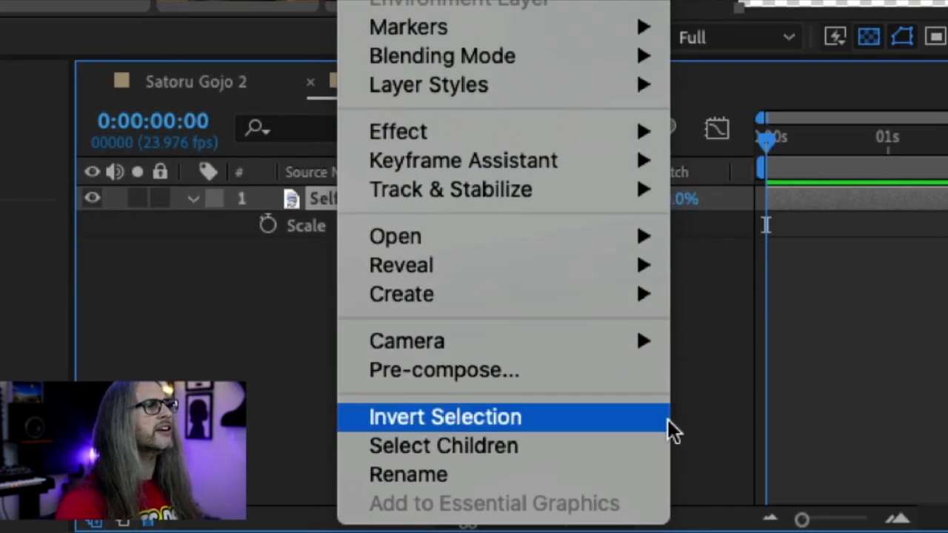
pyautogui.moveTo(627, 351)
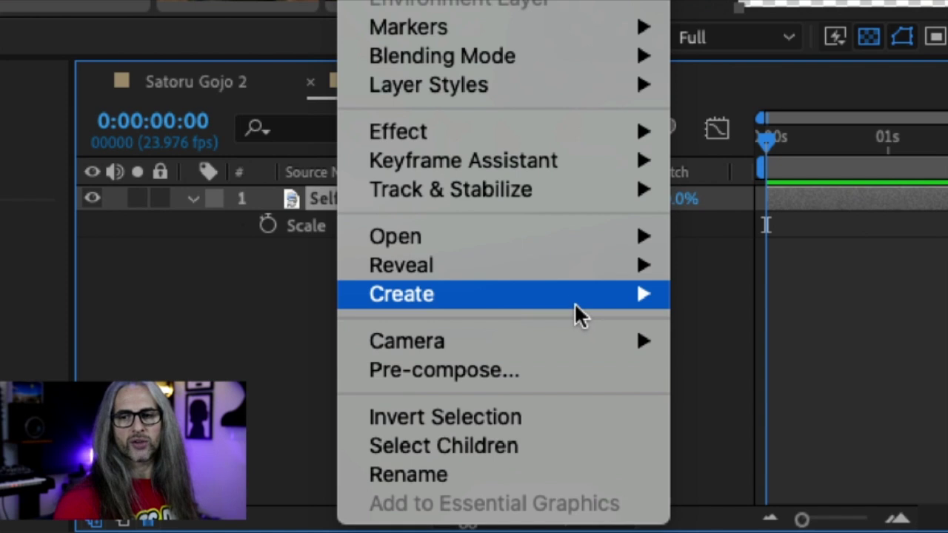
pyautogui.moveTo(573, 304)
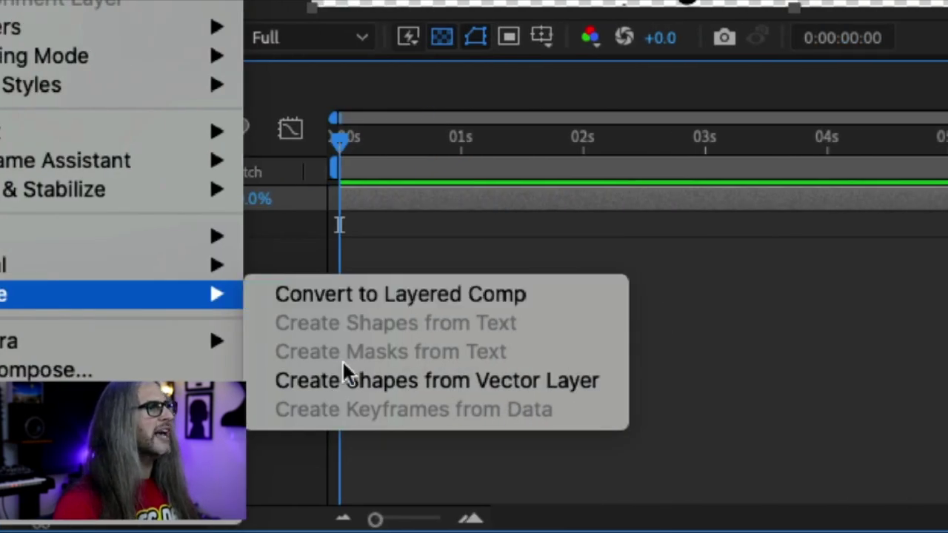
pyautogui.click(459, 380)
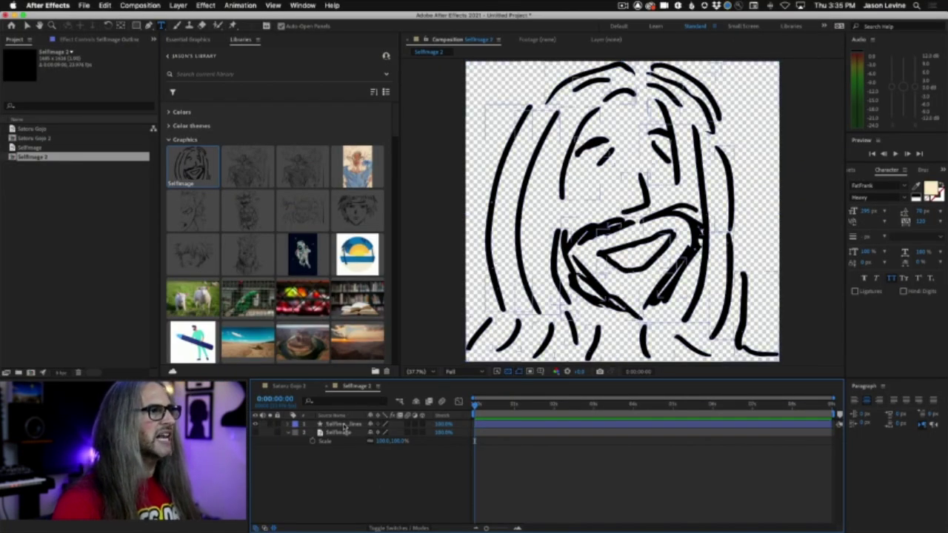
# Change the fill color of the SelfImage Outlines shape layer to red, FF4242.
pyautogui.click(344, 425)
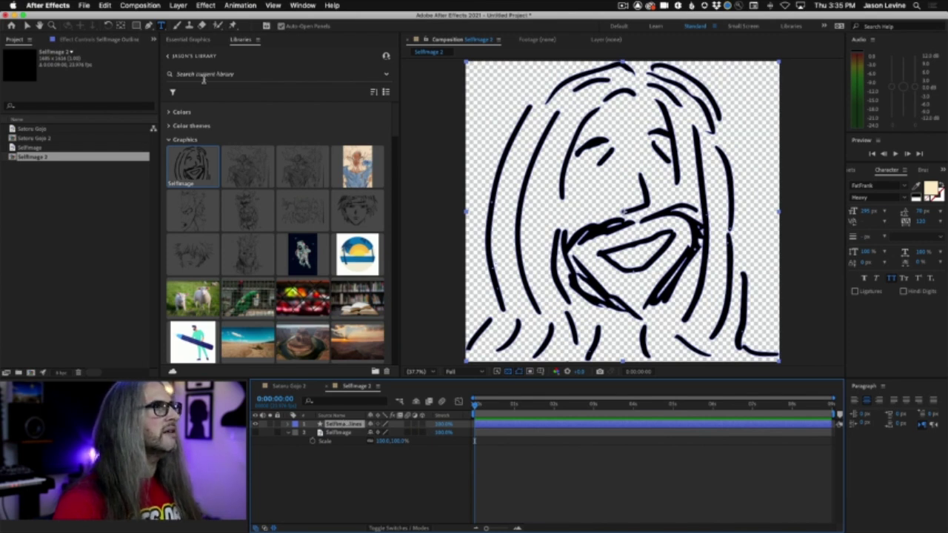
pyautogui.click(148, 25)
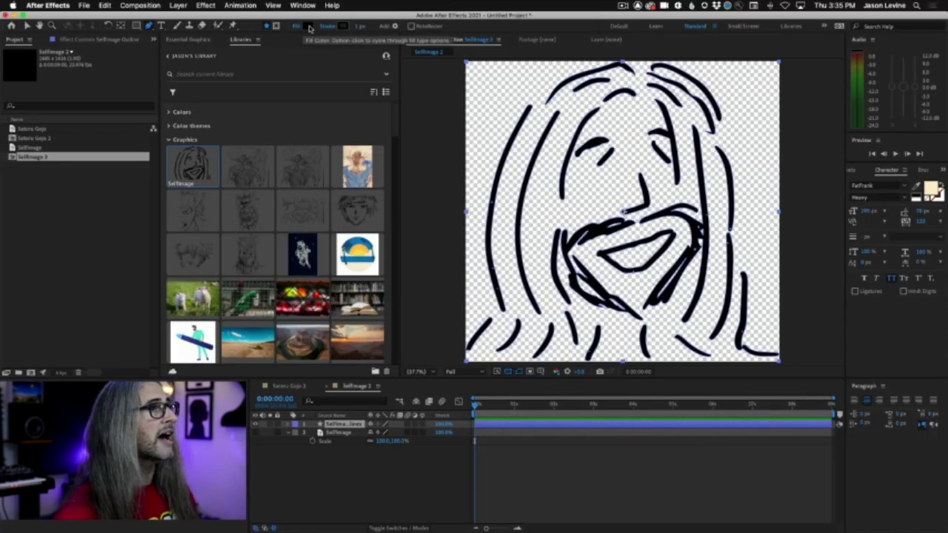
pyautogui.click(309, 28)
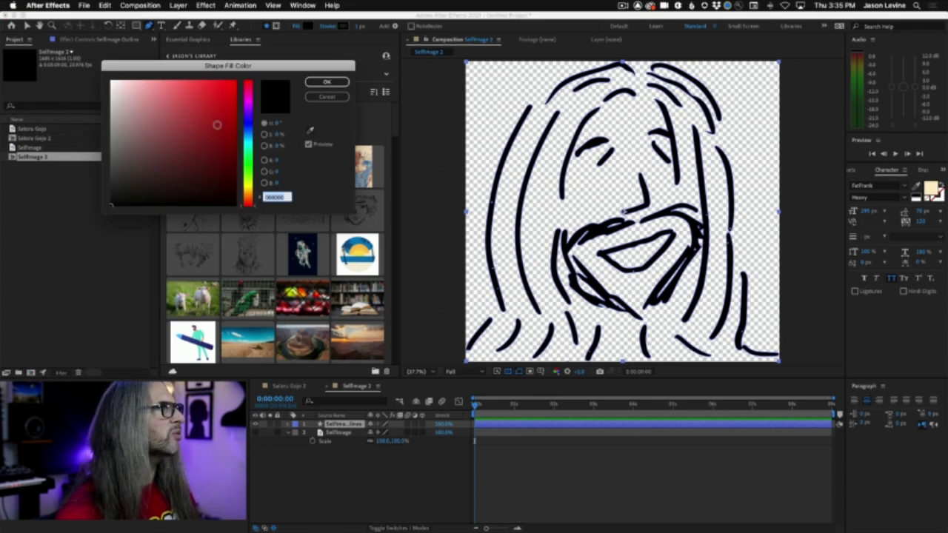
pyautogui.moveTo(209, 153)
pyautogui.mouseDown()
pyautogui.moveTo(191, 77)
pyautogui.moveTo(203, 78)
pyautogui.mouseUp()
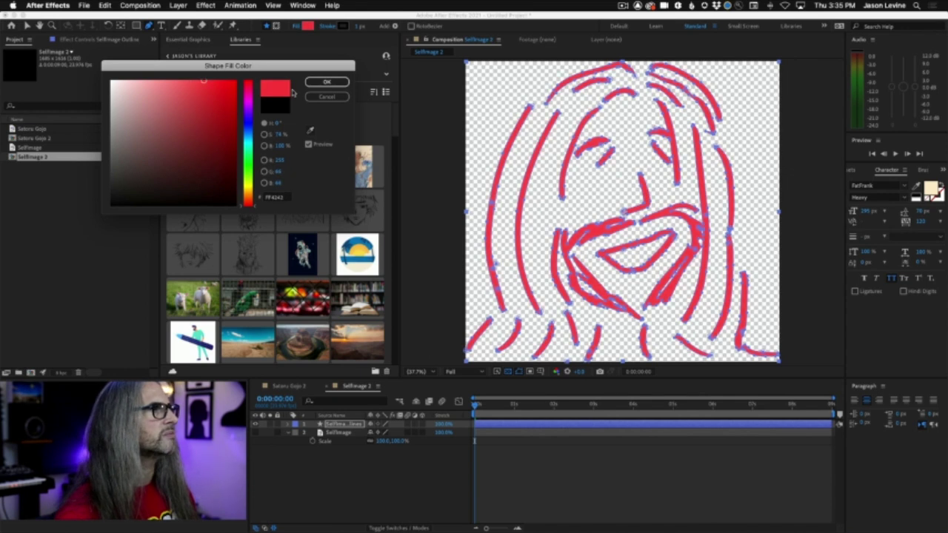
pyautogui.click(326, 83)
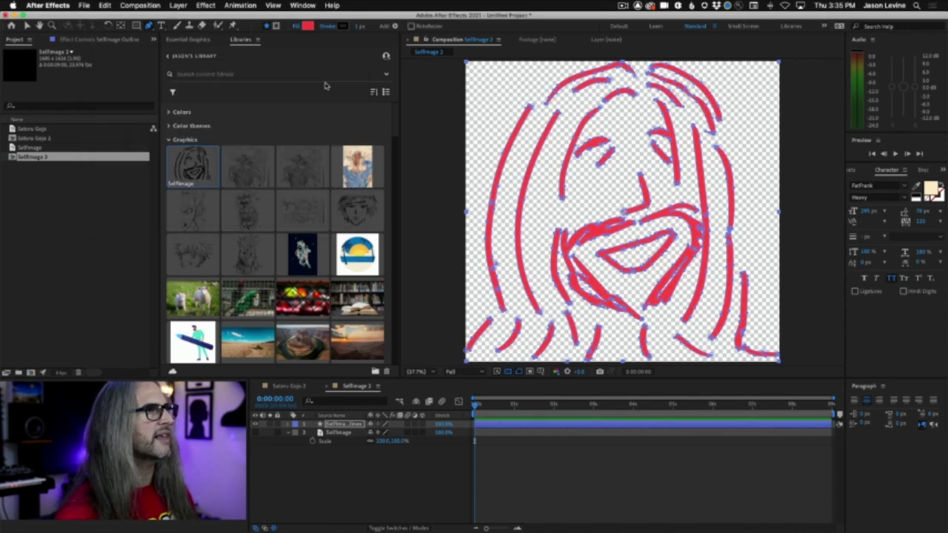
pyautogui.click(363, 464)
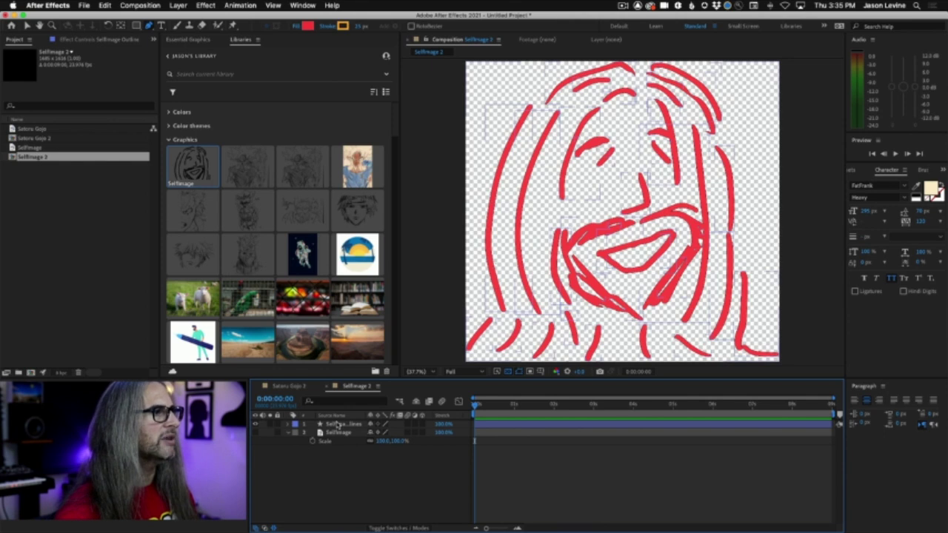
# Reshape the SelfImage outlines by moving path points to thicken the top of the inner left hair strand and extend the nose line upward.
pyautogui.click(338, 426)
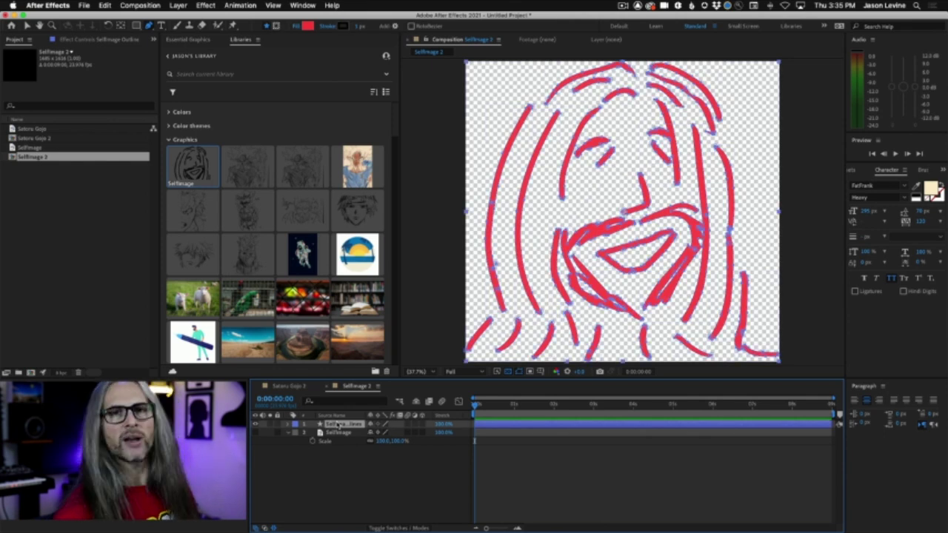
pyautogui.click(347, 452)
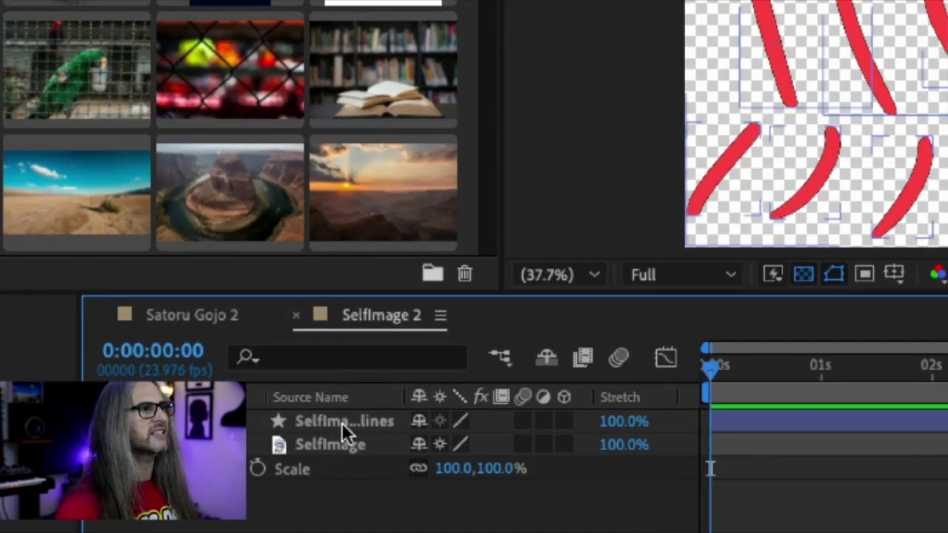
pyautogui.click(343, 424)
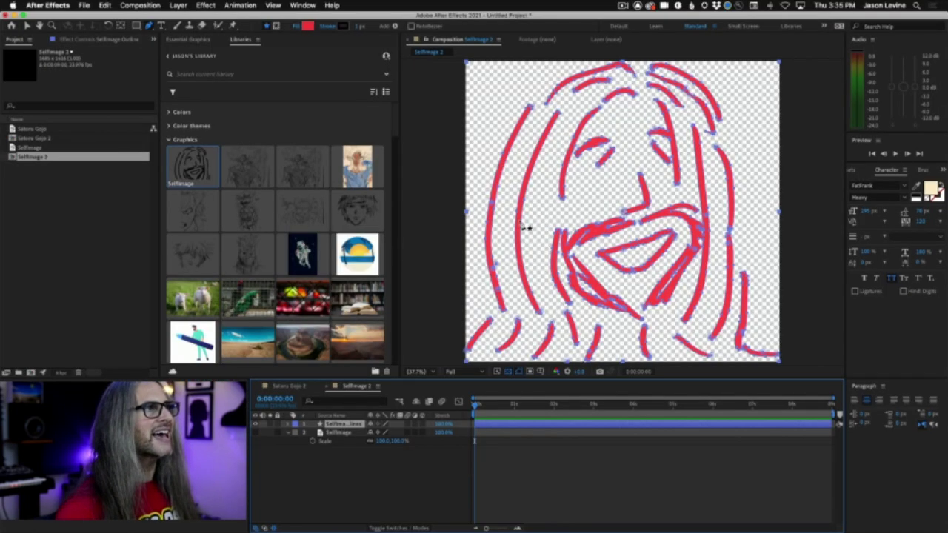
pyautogui.click(553, 116)
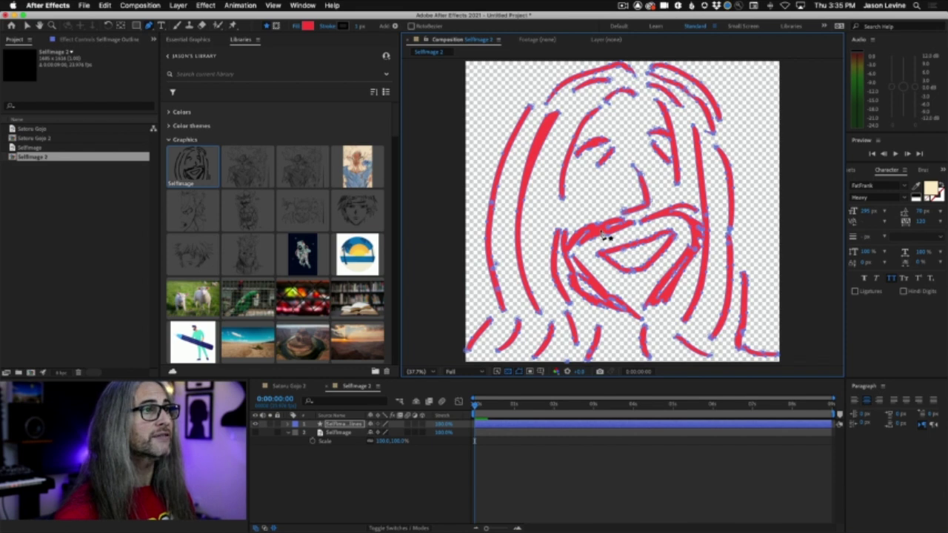
pyautogui.click(355, 502)
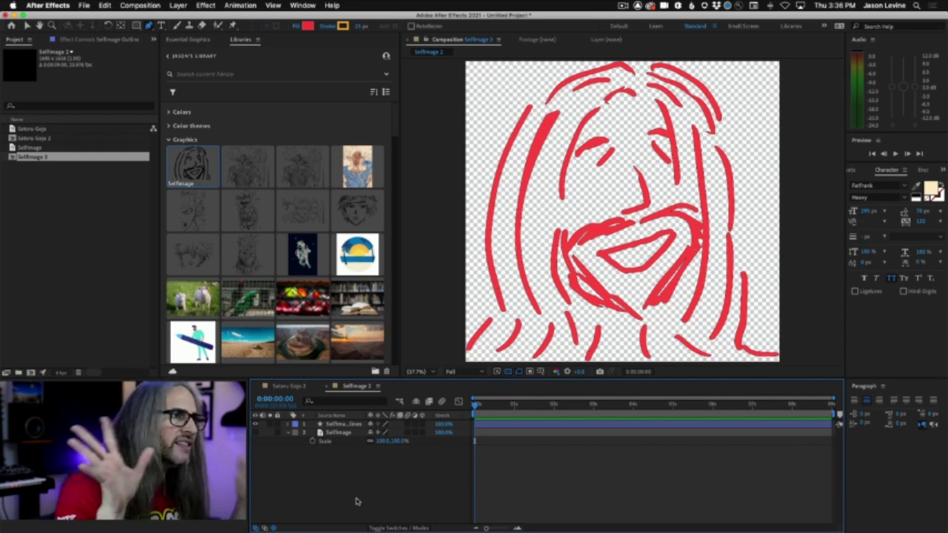
# Hide the transparency grid, find the wiggle presets, and apply Wiggle - gelatin to the SelfImage Outlines layer.
pyautogui.click(512, 373)
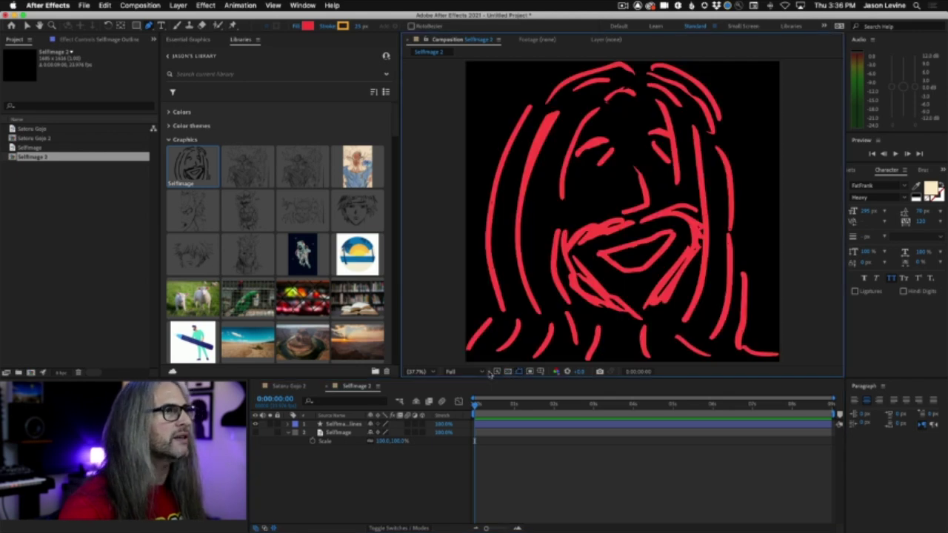
pyautogui.click(885, 171)
pyautogui.press('super+5')
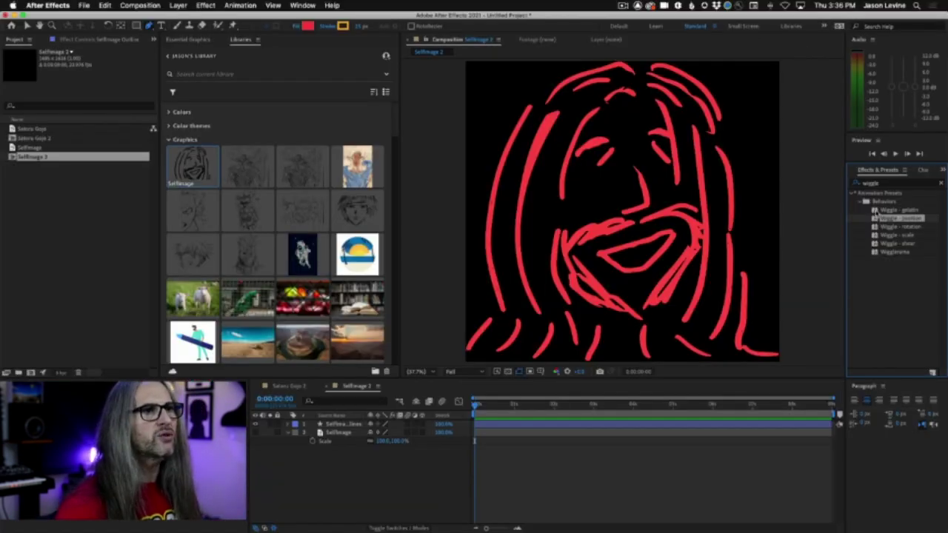
pyautogui.click(897, 211)
pyautogui.click(341, 425)
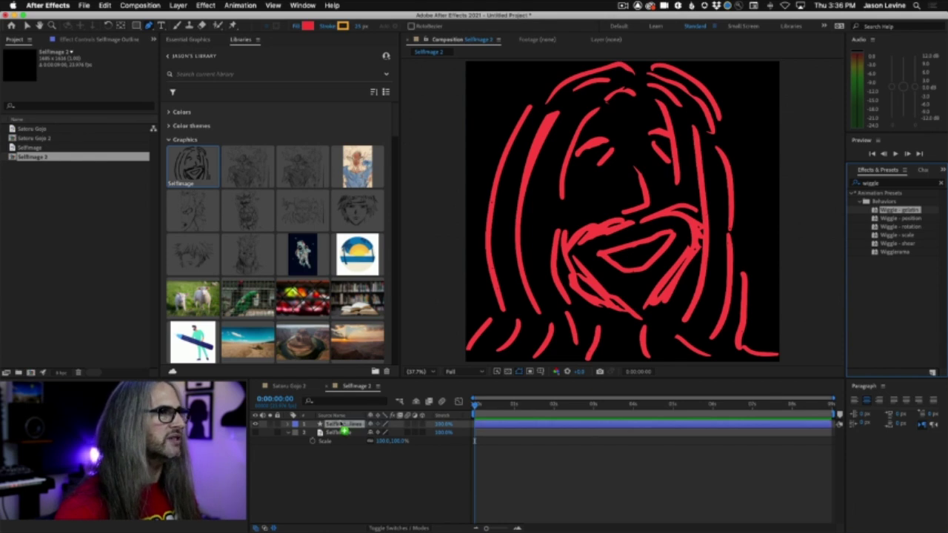
pyautogui.moveTo(342, 428); pyautogui.dragTo(343, 428)
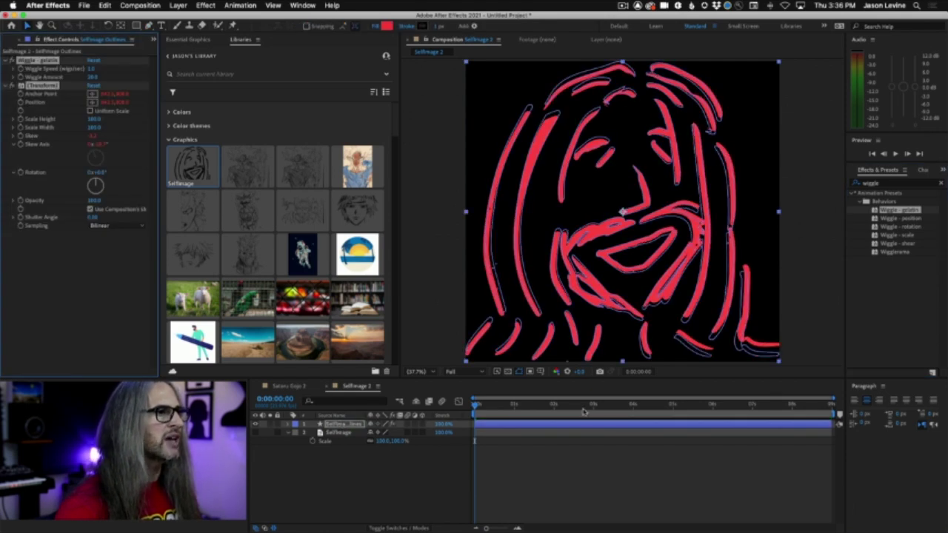
# End the work area at 0:00:02:00 and preview the gelatin wiggle animation.
pyautogui.click(554, 405)
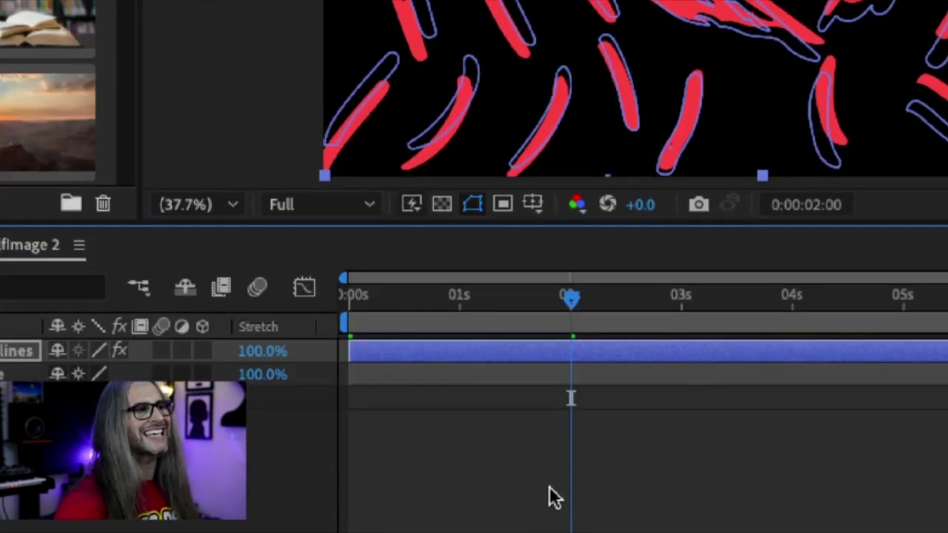
pyautogui.press('n')
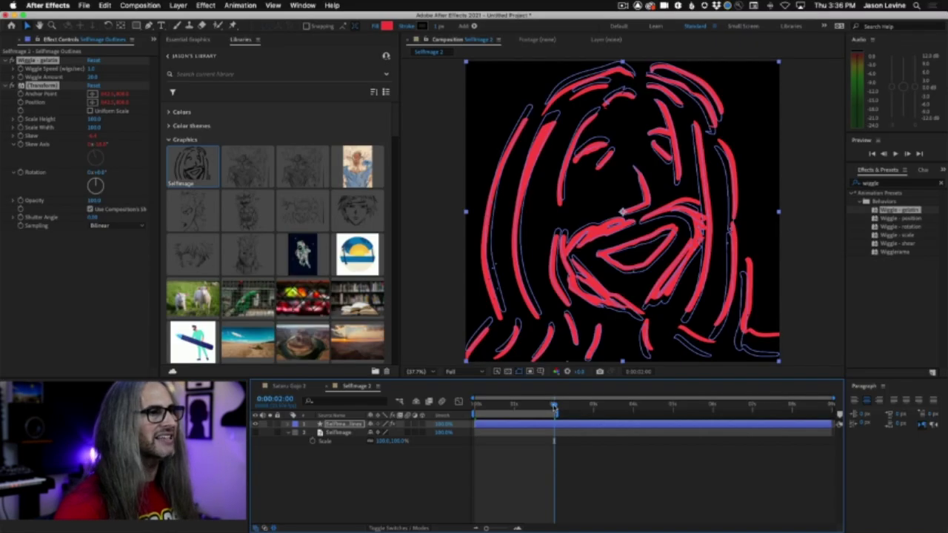
pyautogui.press('space')
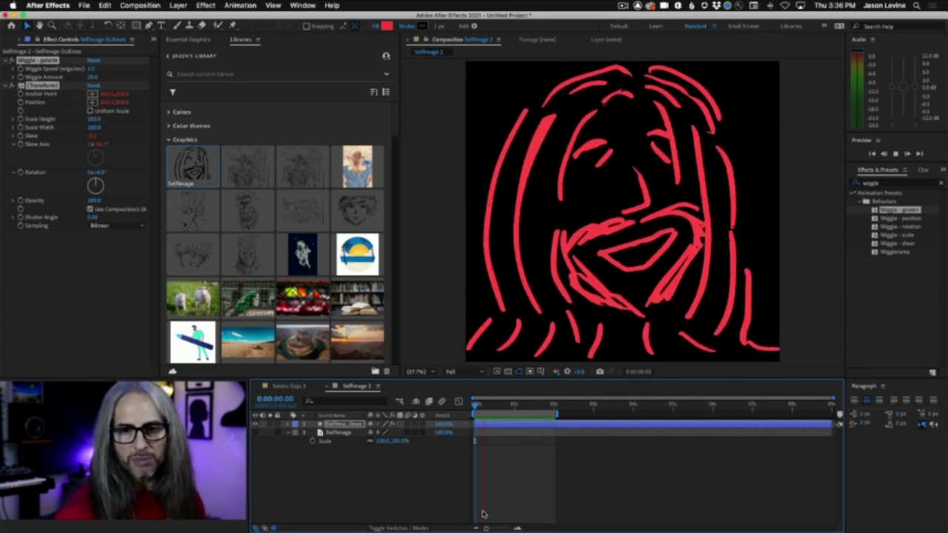
# Stop the SelfImage preview, open the Satoru Gojo 2 composition and preview its wiggle animation.
pyautogui.press('space')
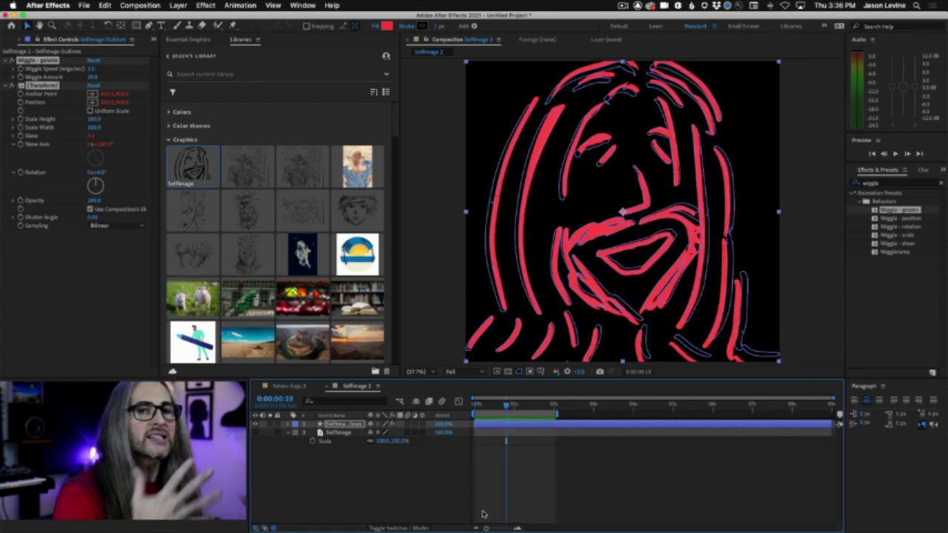
pyautogui.click(289, 386)
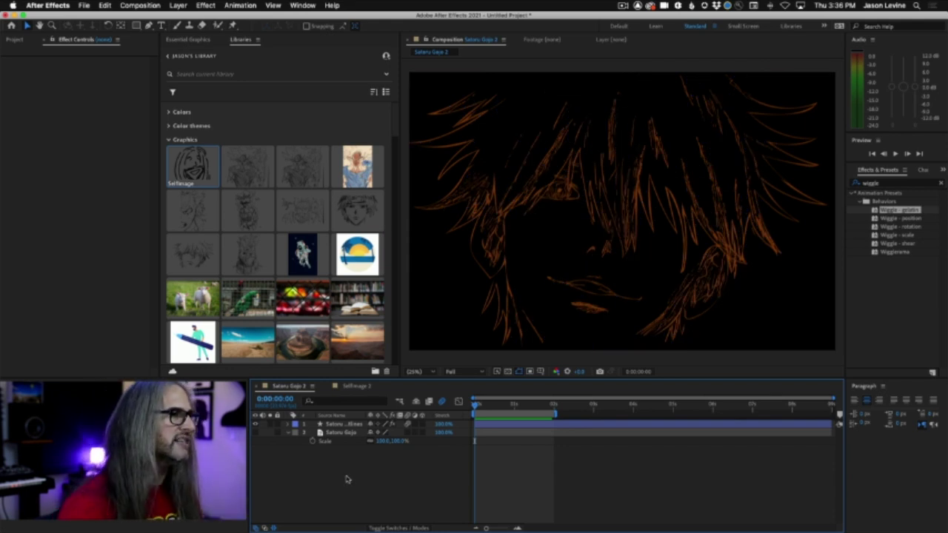
pyautogui.press('space')
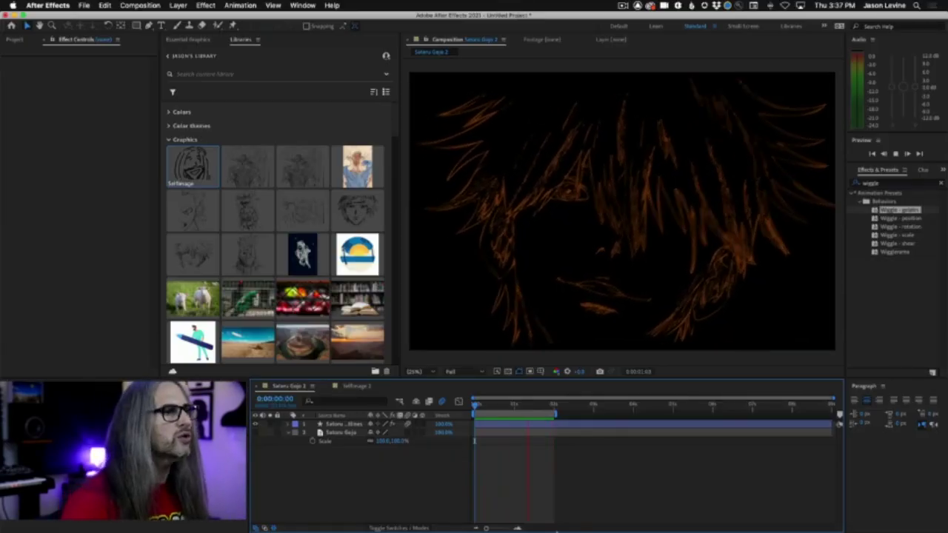
pyautogui.moveTo(556, 523)
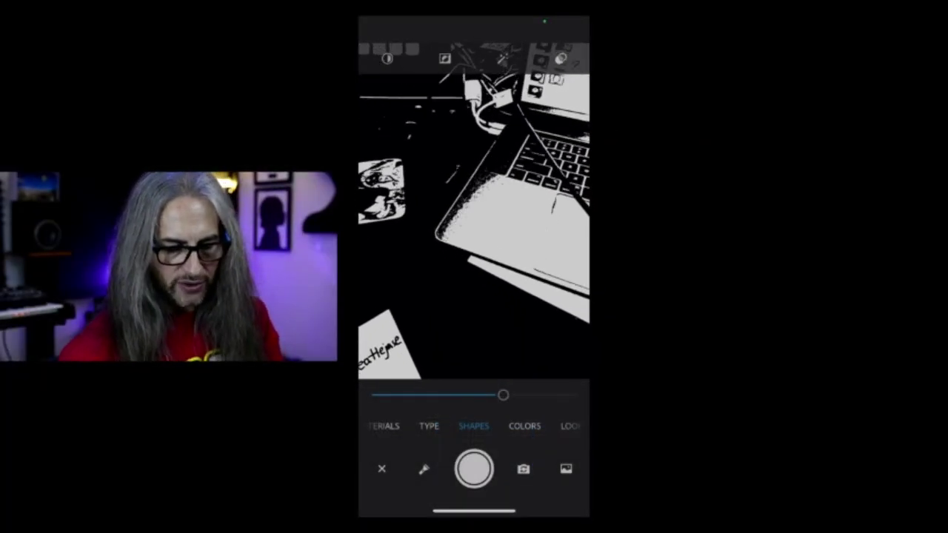
# Switch to Adobe Capture, photograph the Auralex logo in Type mode, and find similar fonts for its lettering.
pyautogui.click(429, 425)
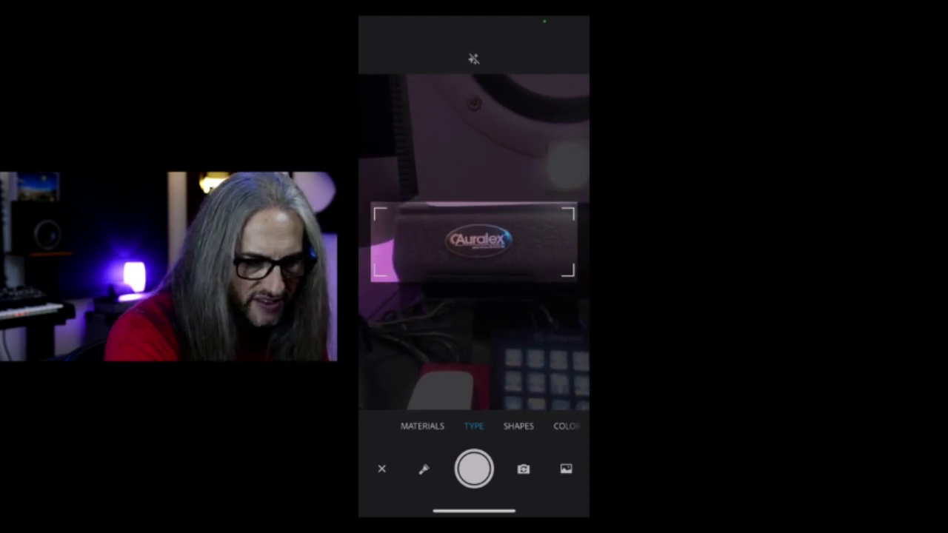
pyautogui.click(474, 469)
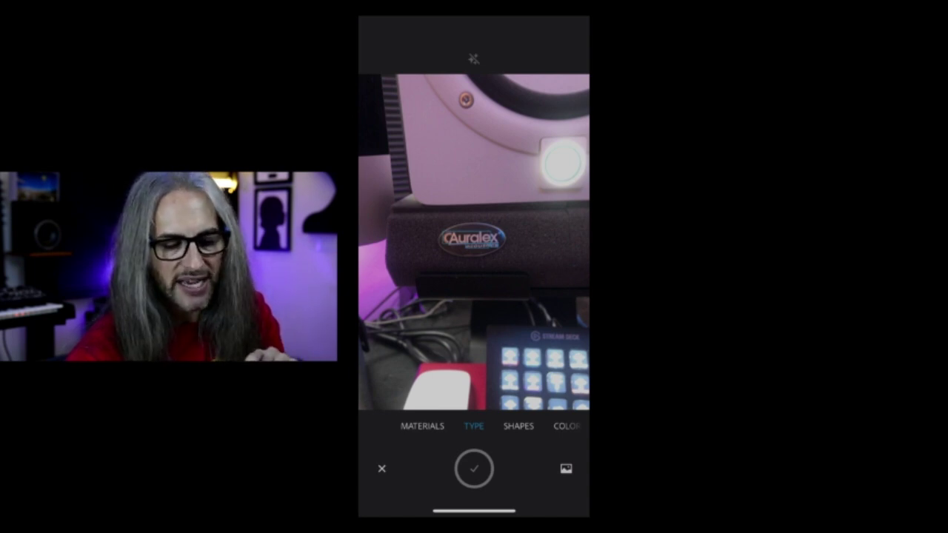
pyautogui.click(472, 238)
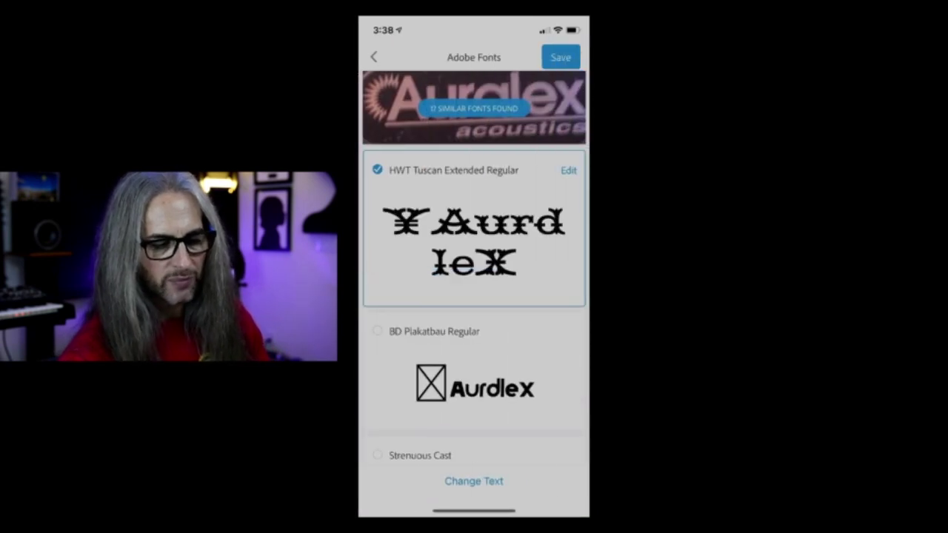
# Examine the similar Adobe Fonts and compare their samples with the photographed Auralex lettering.
pyautogui.scroll(-5, 474, 311)
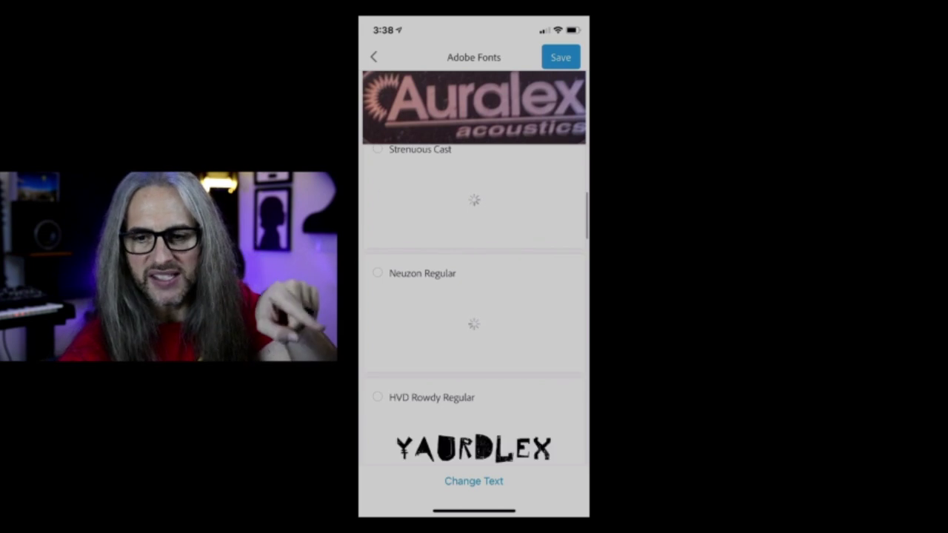
pyautogui.scroll(5, 474, 311)
pyautogui.scroll(-10, 474, 311)
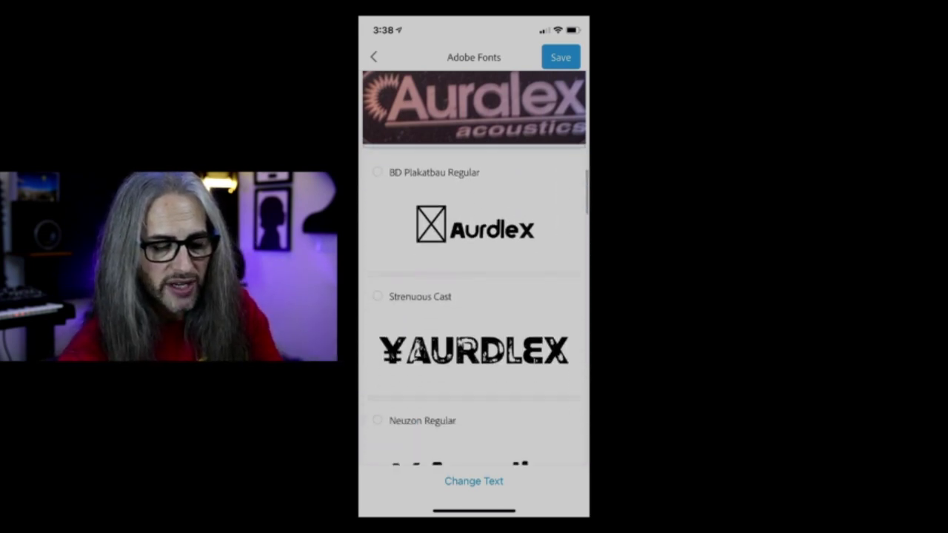
pyautogui.scroll(-5, 474, 311)
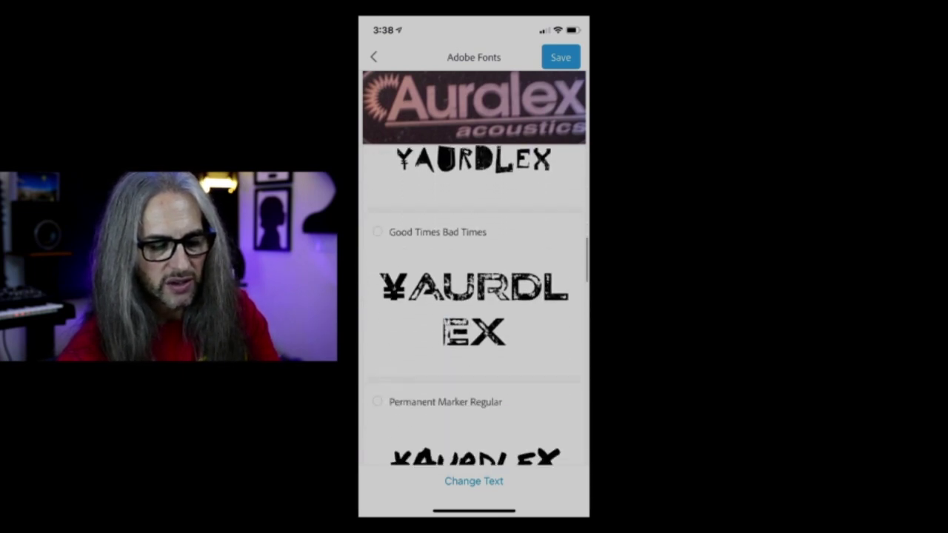
pyautogui.scroll(-6, 474, 312)
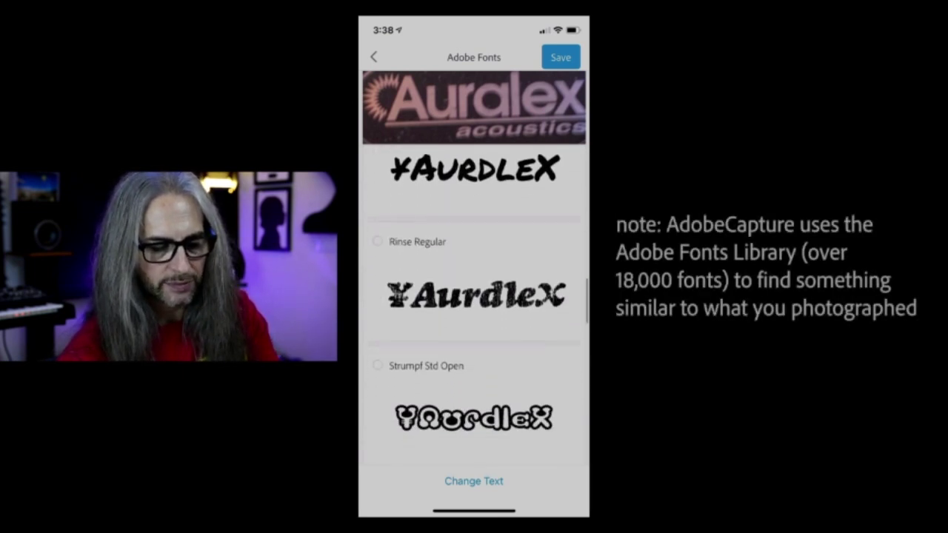
pyautogui.scroll(-6, 474, 311)
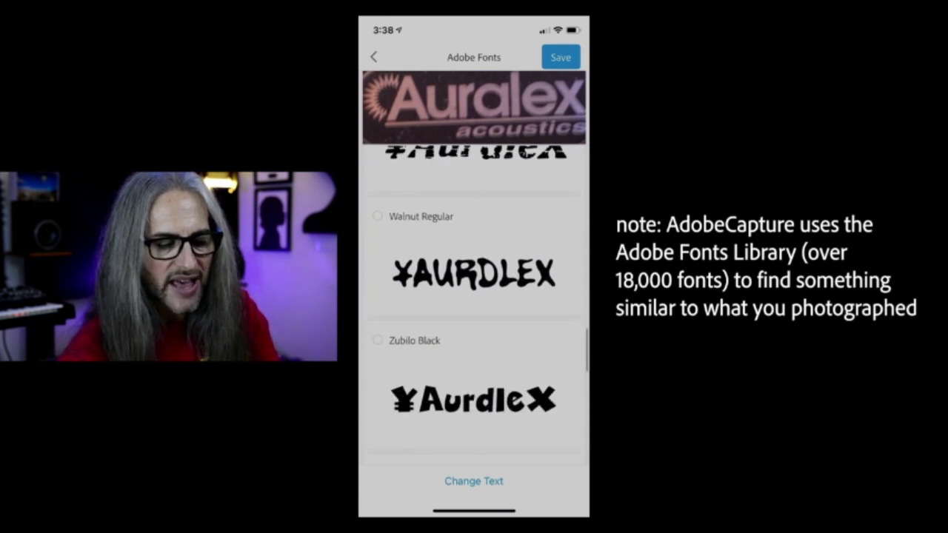
pyautogui.scroll(-5, 474, 311)
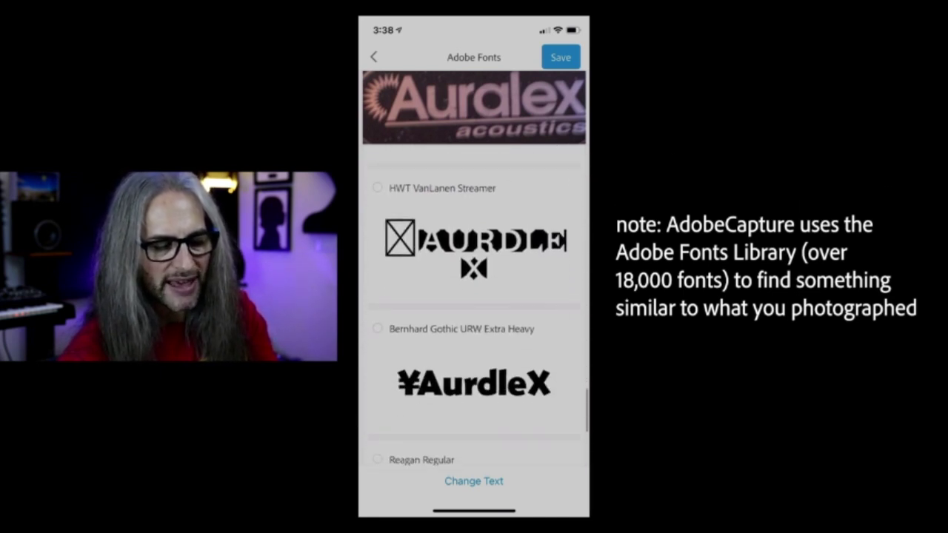
pyautogui.scroll(-2, 474, 311)
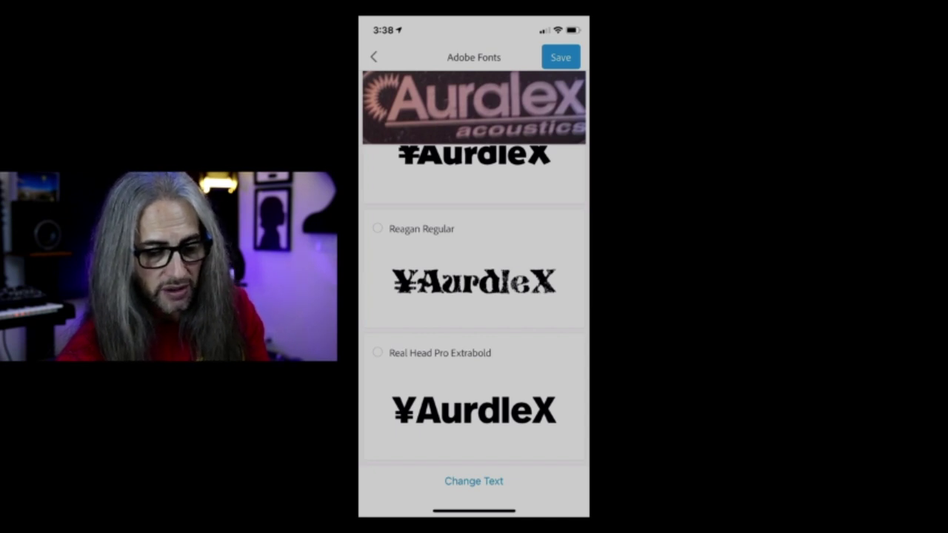
# Change the sample text of the matched fonts to Auralex.
pyautogui.click(474, 481)
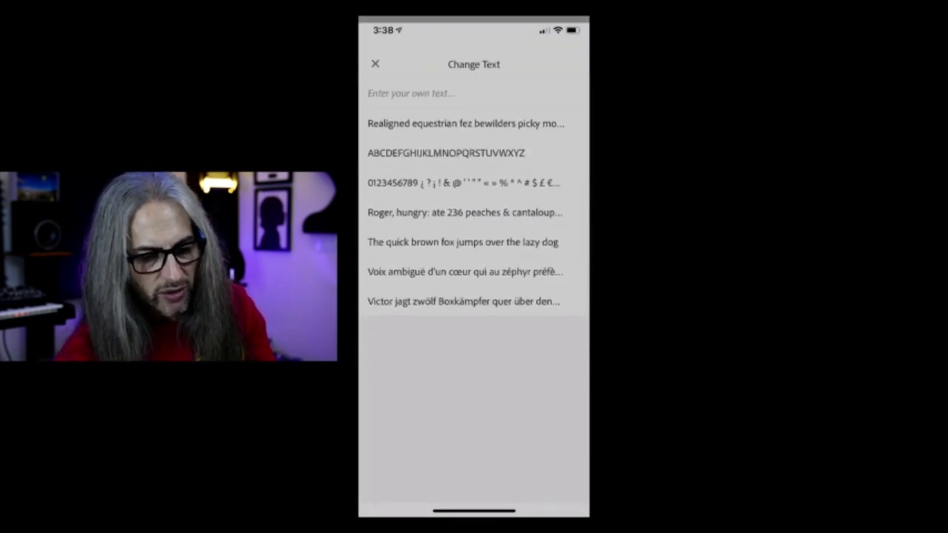
pyautogui.write('a')
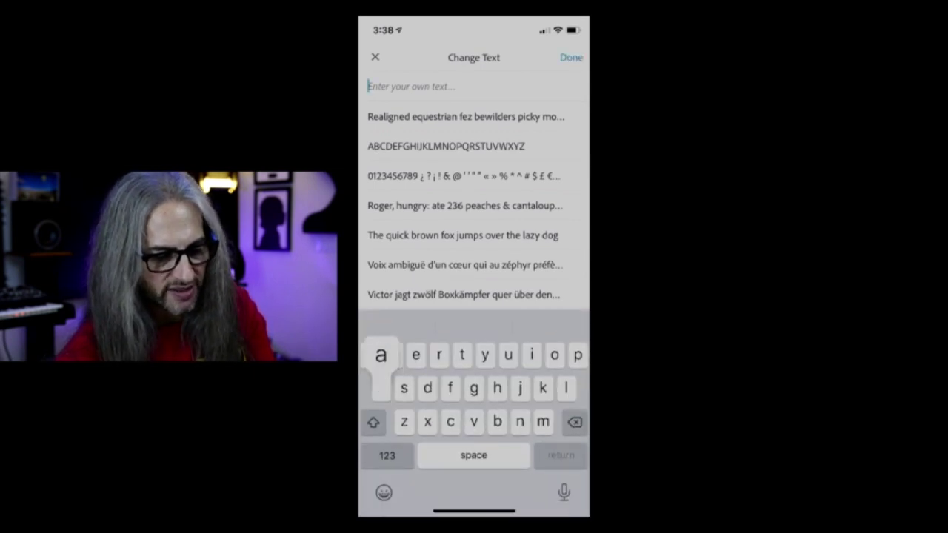
pyautogui.press('BackSpace')
pyautogui.write('Auralex')
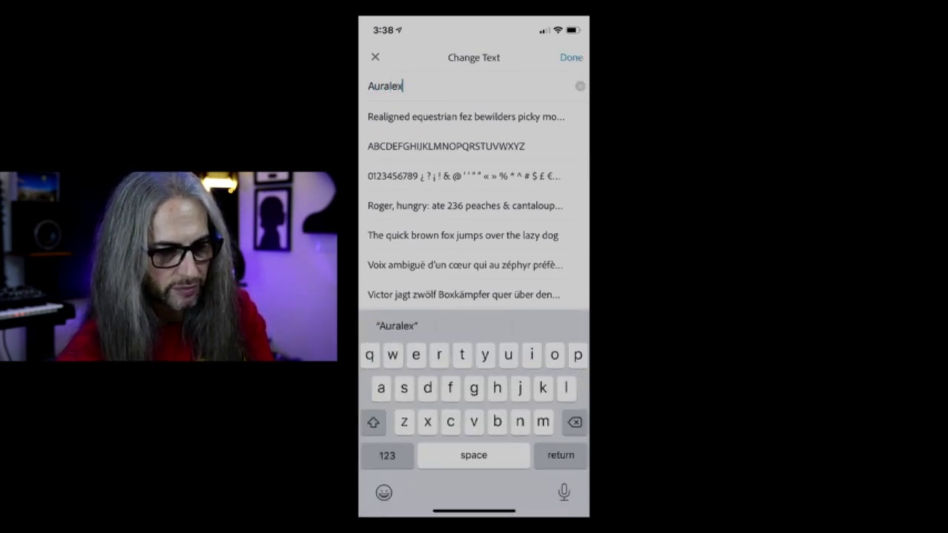
pyautogui.press('Return')
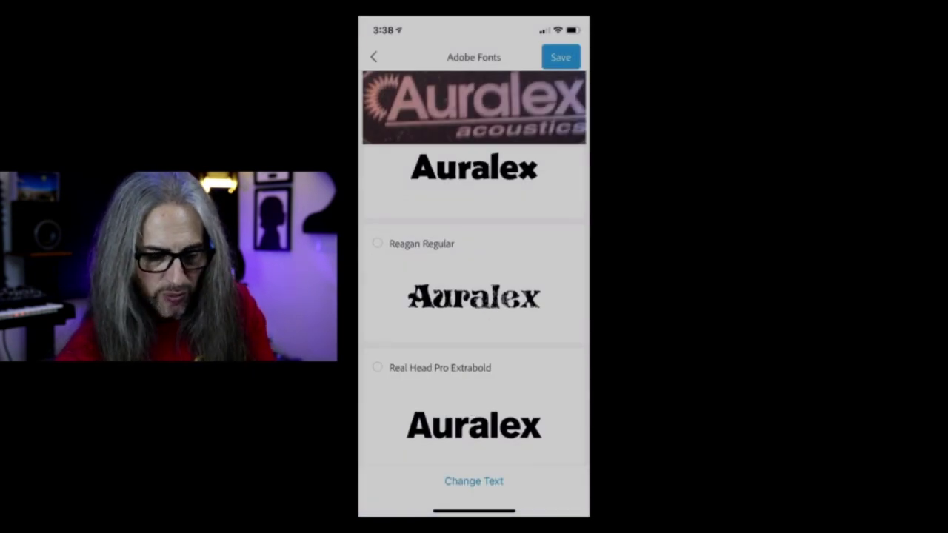
# Choose Real Head Pro Extrabold, set its size to 68 pt, and look through its available font styles.
pyautogui.click(474, 406)
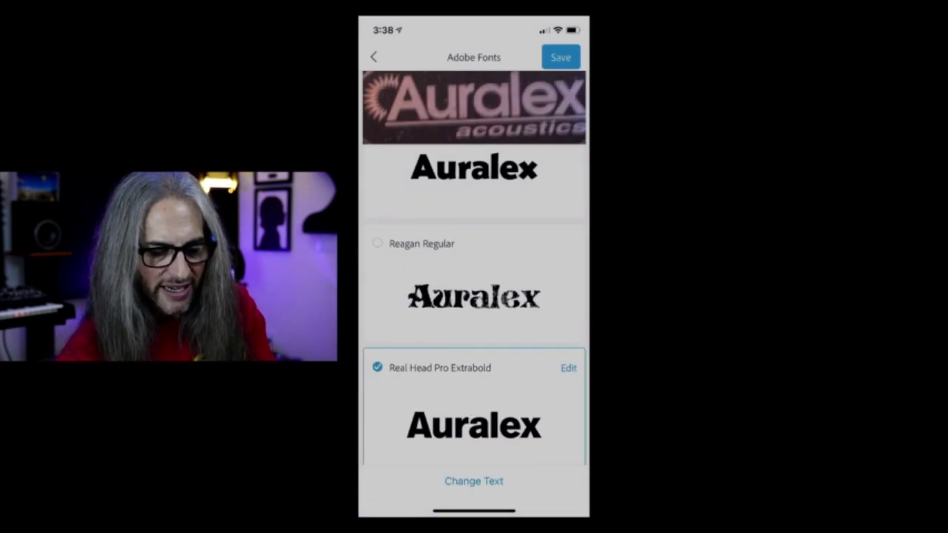
pyautogui.click(568, 367)
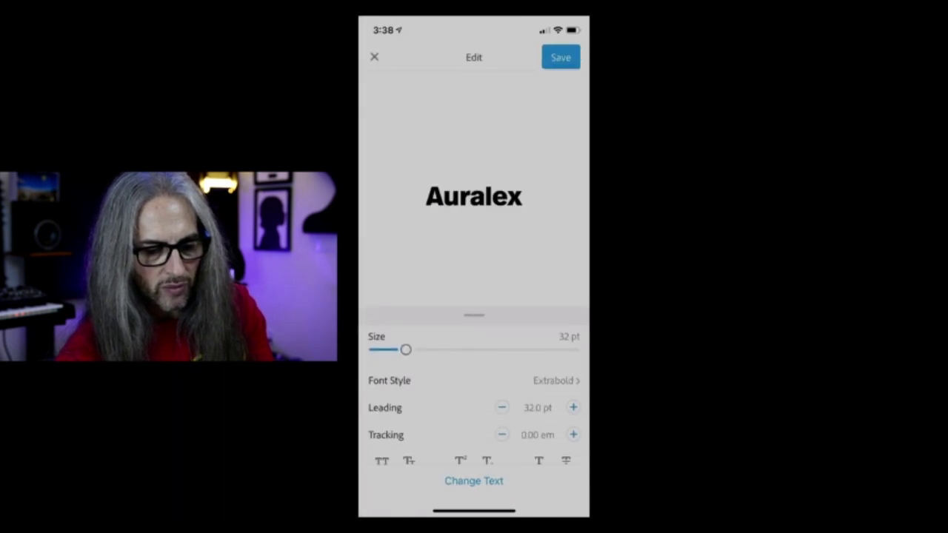
pyautogui.moveTo(406, 339); pyautogui.dragTo(442, 339)
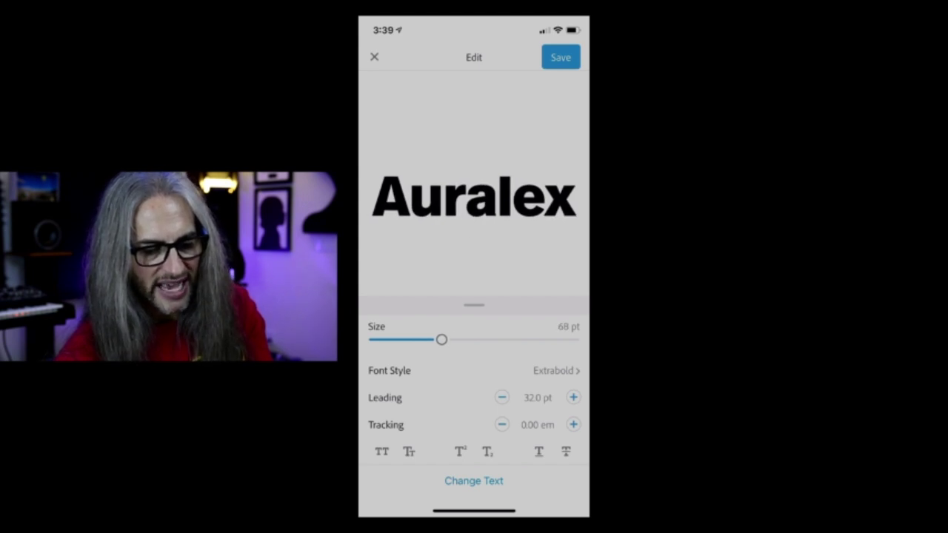
pyautogui.click(556, 370)
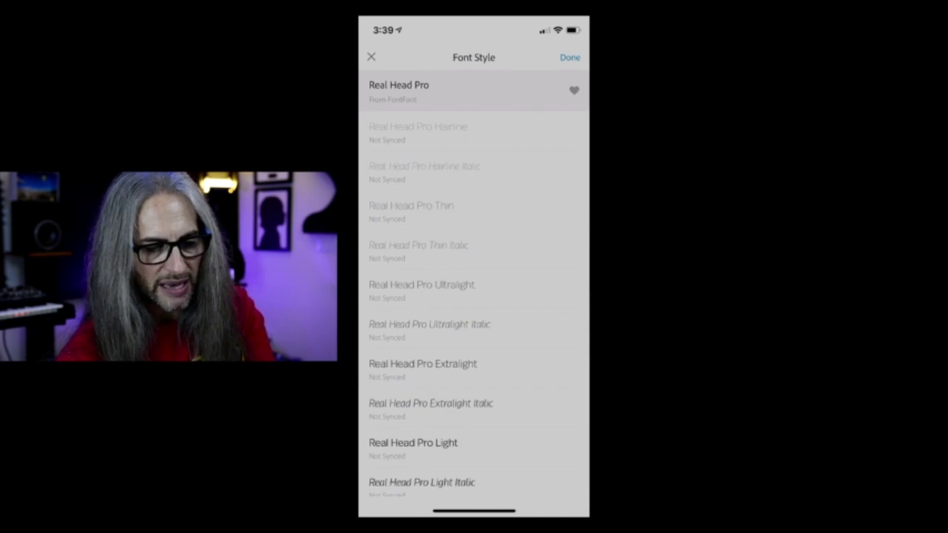
pyautogui.click(371, 57)
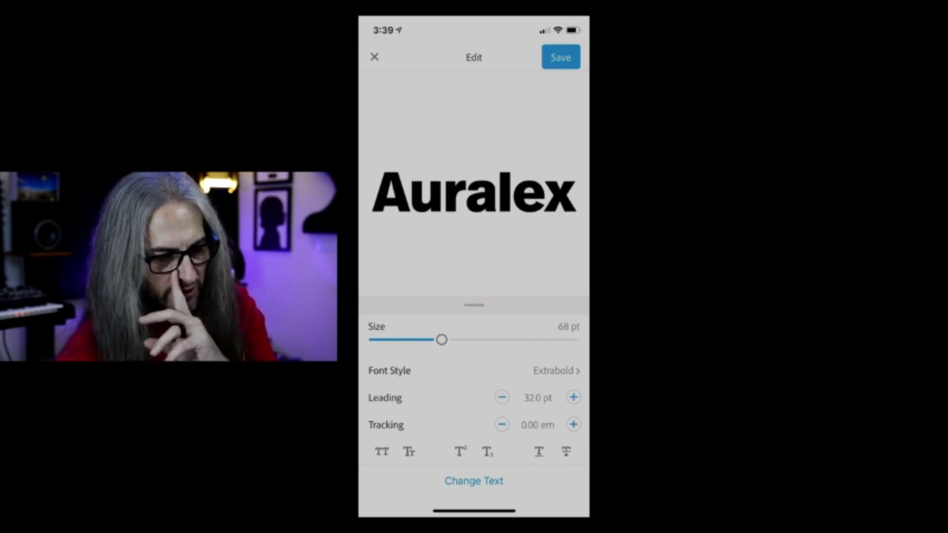
# Rename the captured type style as Aura20 for saving to the Creative Cloud library.
pyautogui.click(561, 57)
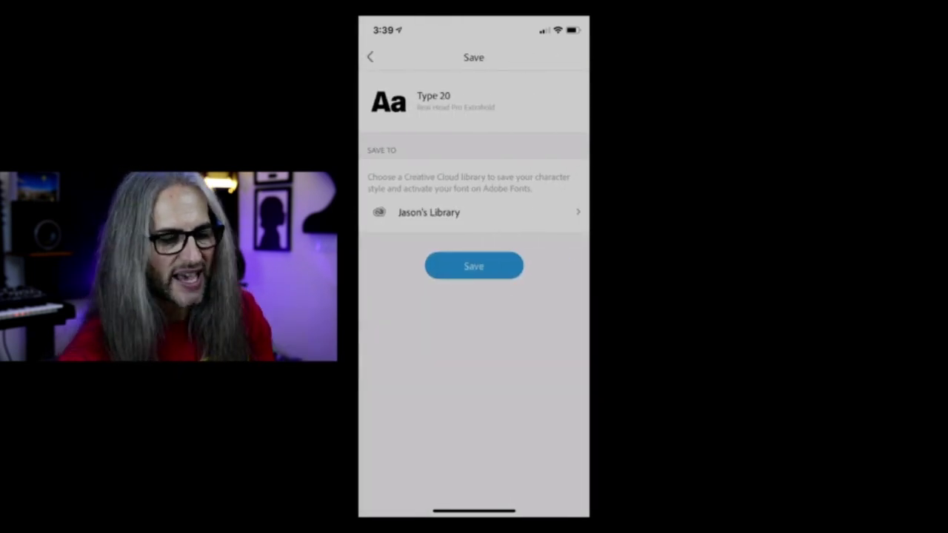
pyautogui.click(444, 97)
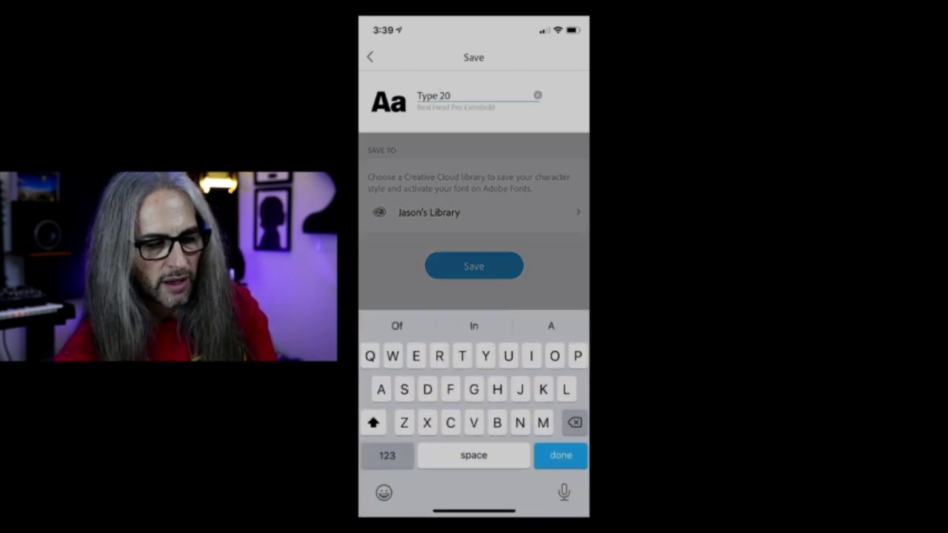
pyautogui.press('BackSpace')
pyautogui.press('BackSpace')
pyautogui.press('BackSpace')
pyautogui.press('BackSpace')
pyautogui.press('BackSpace')
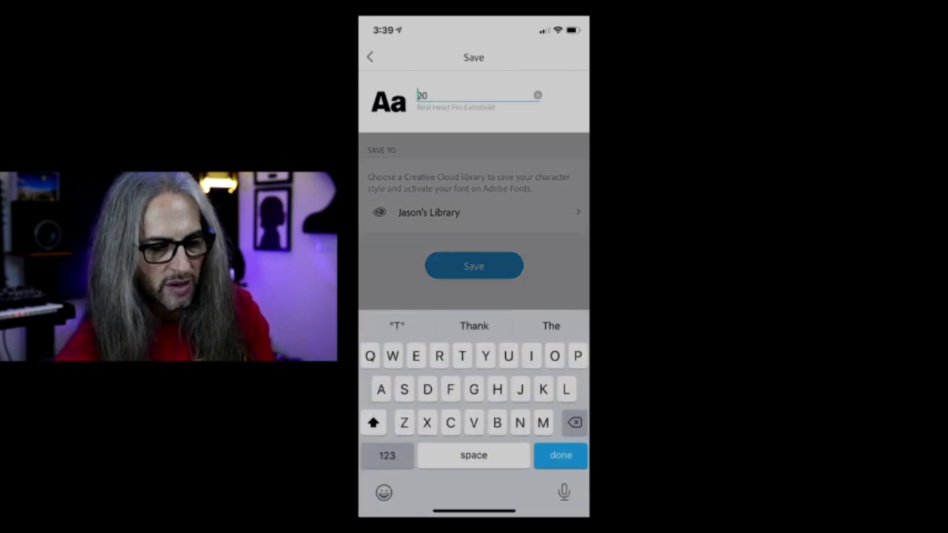
pyautogui.write('Aut')
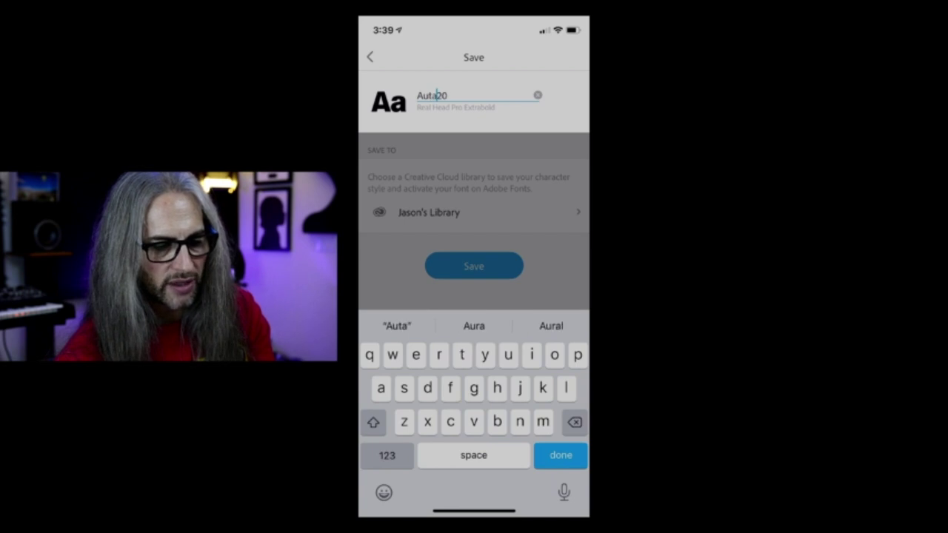
pyautogui.press('BackSpace')
pyautogui.write('ra')
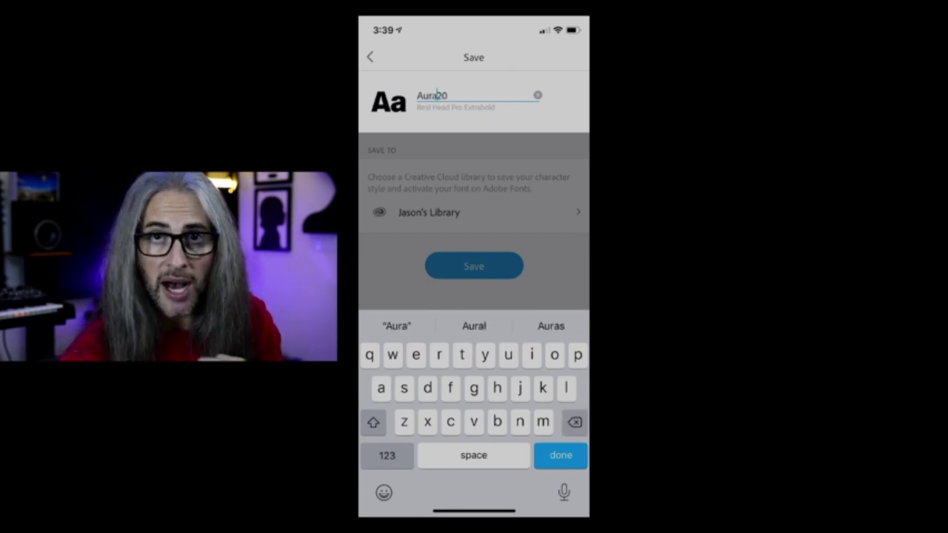
pyautogui.press('Return')
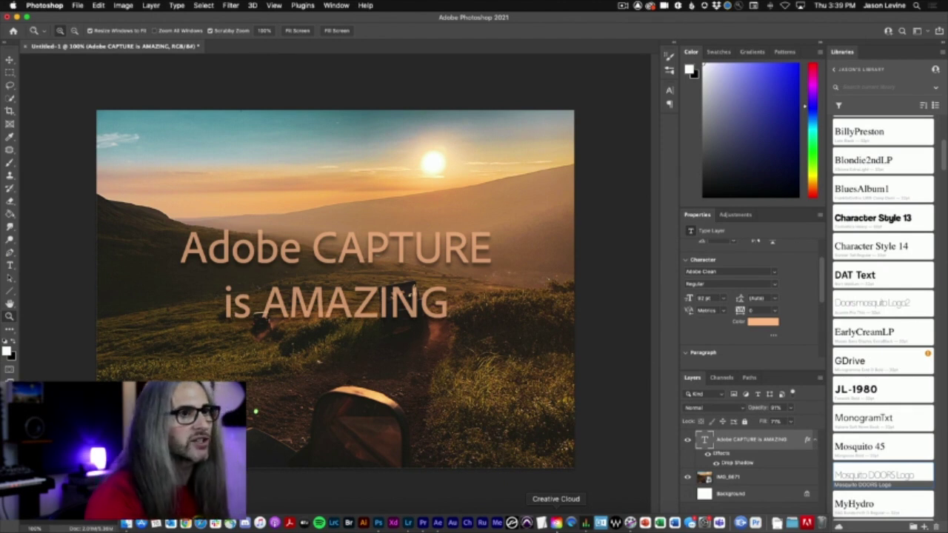
# In Photoshop, find the Aura20 character style in the library and apply it to the "Adobe CAPTURE is AMAZING" text layer.
pyautogui.scroll(3, 884, 300)
pyautogui.scroll(5, 883, 300)
pyautogui.scroll(-4, 883, 299)
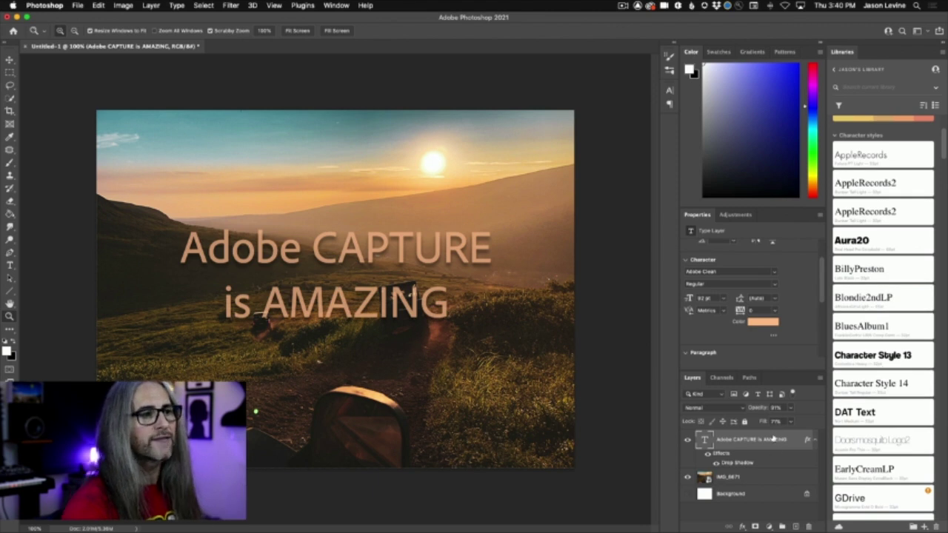
pyautogui.rightClick(887, 236)
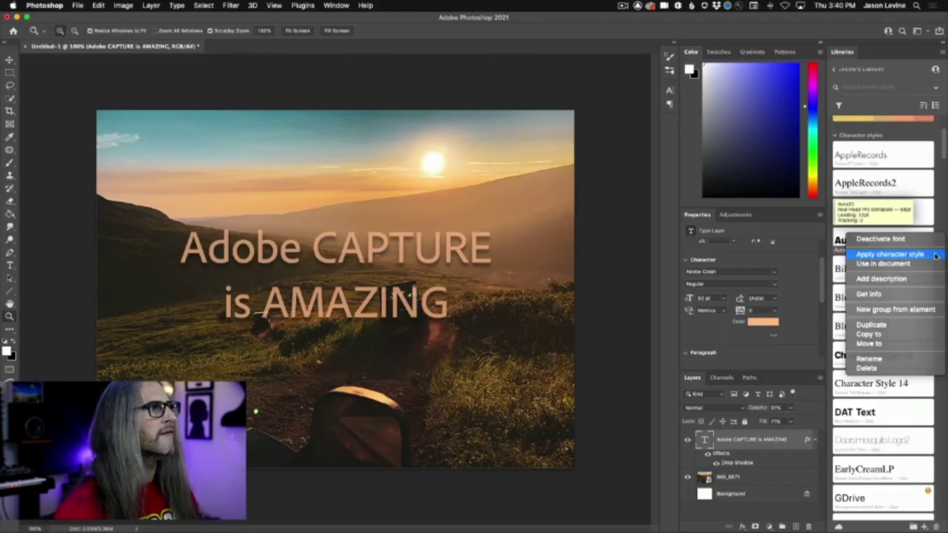
pyautogui.click(889, 254)
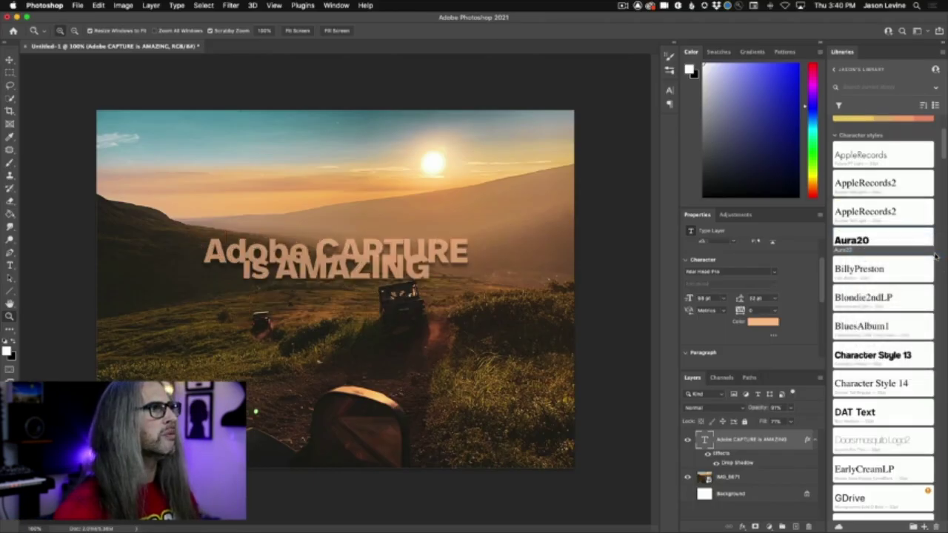
# Set the leading of the "Adobe CAPTURE is AMAZING" text to Auto and its font size to 116 pt.
pyautogui.click(776, 298)
pyautogui.click(771, 308)
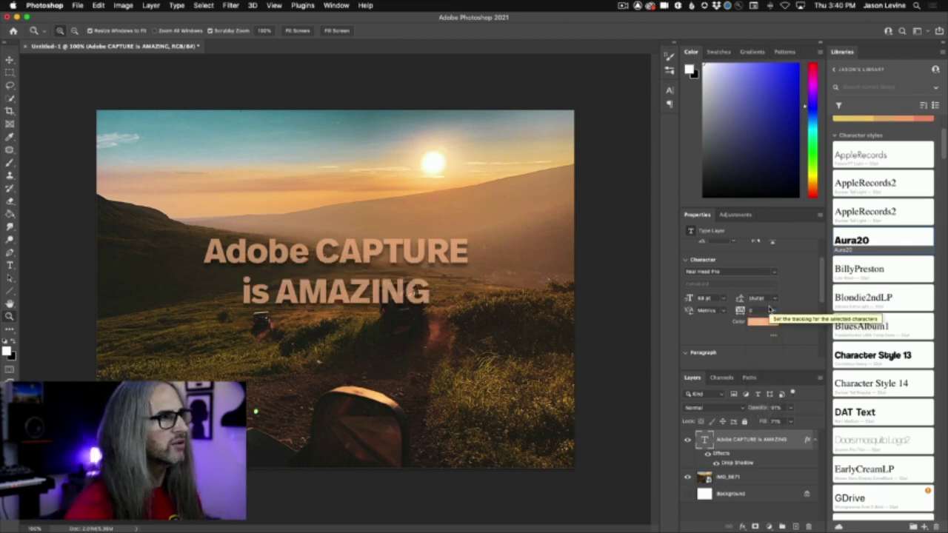
pyautogui.doubleClick(705, 440)
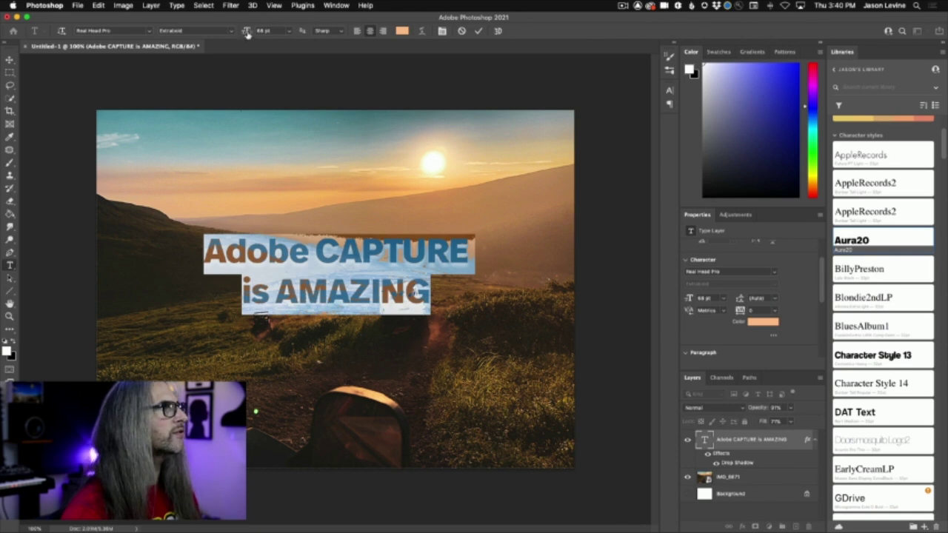
pyautogui.moveTo(246, 34); pyautogui.dragTo(271, 33)
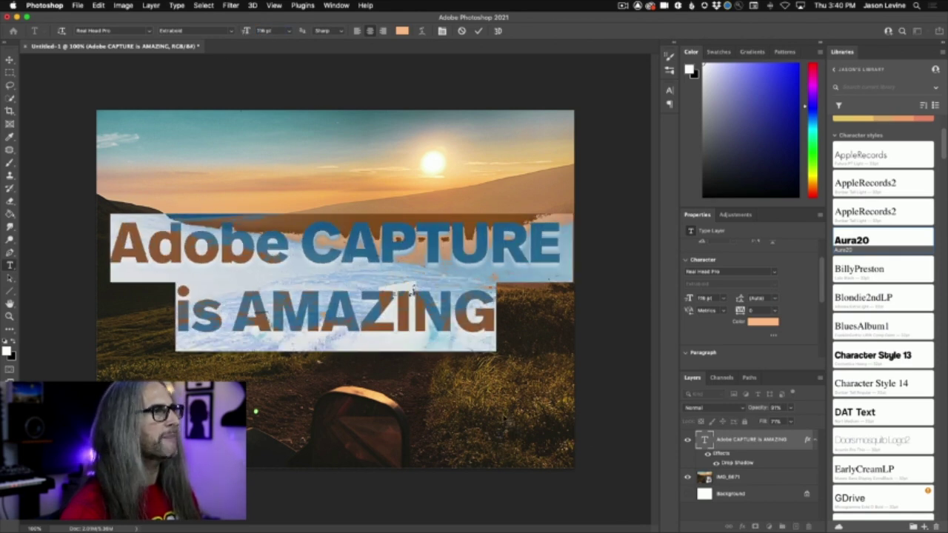
# Commit the text edit, try the AppleRecords, Blondie2ndLP, BillyPreston, Character Style 13 and DAT Text character styles on the text layer, and apply Doors mosquito Logo2.
pyautogui.click(478, 30)
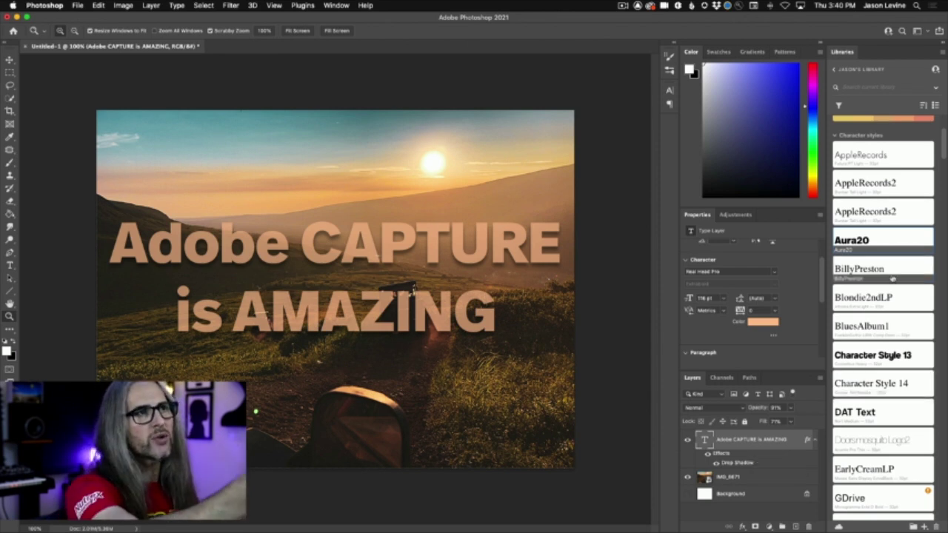
pyautogui.scroll(3, 893, 245)
pyautogui.scroll(-2, 892, 245)
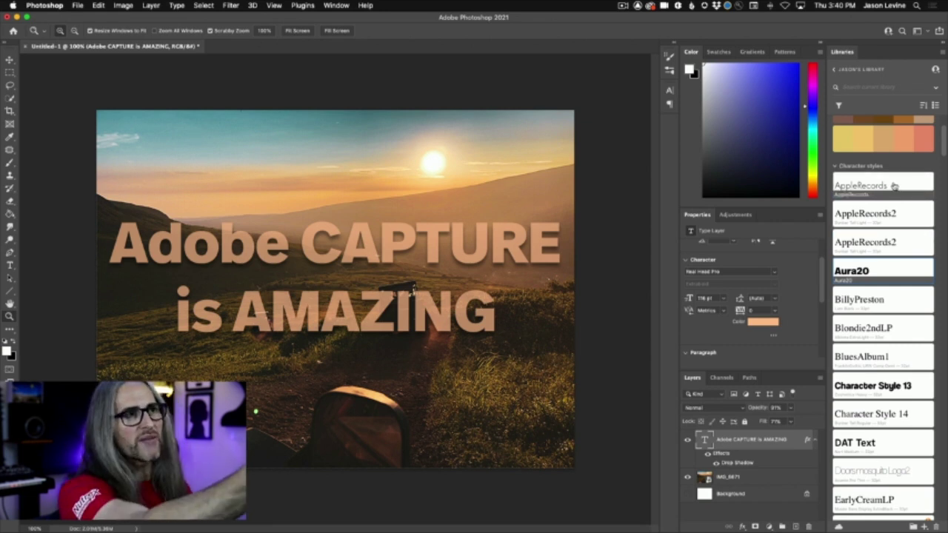
pyautogui.moveTo(896, 187)
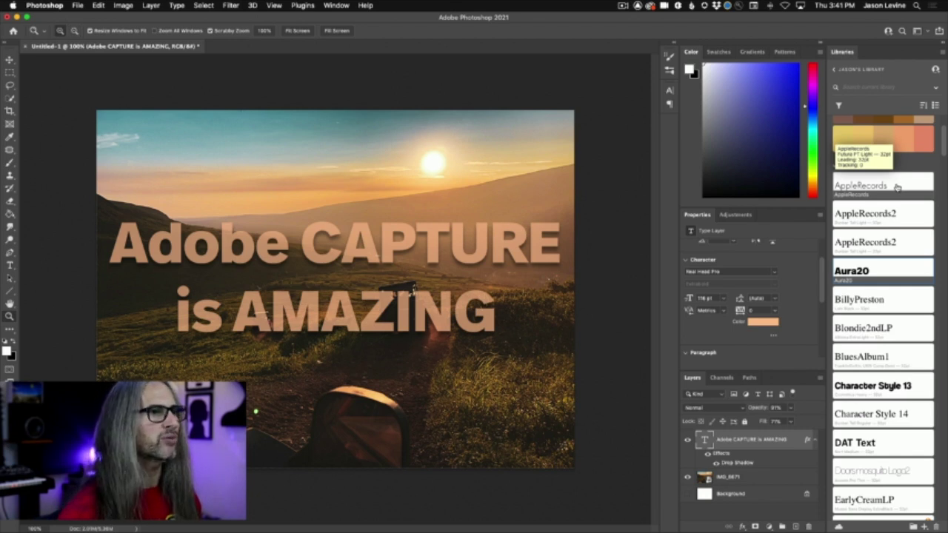
pyautogui.click(895, 185)
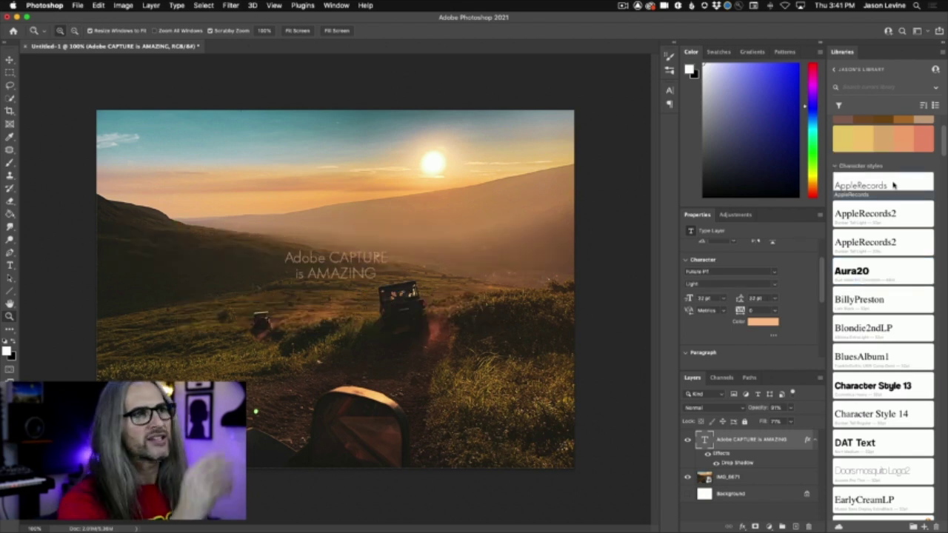
pyautogui.click(895, 328)
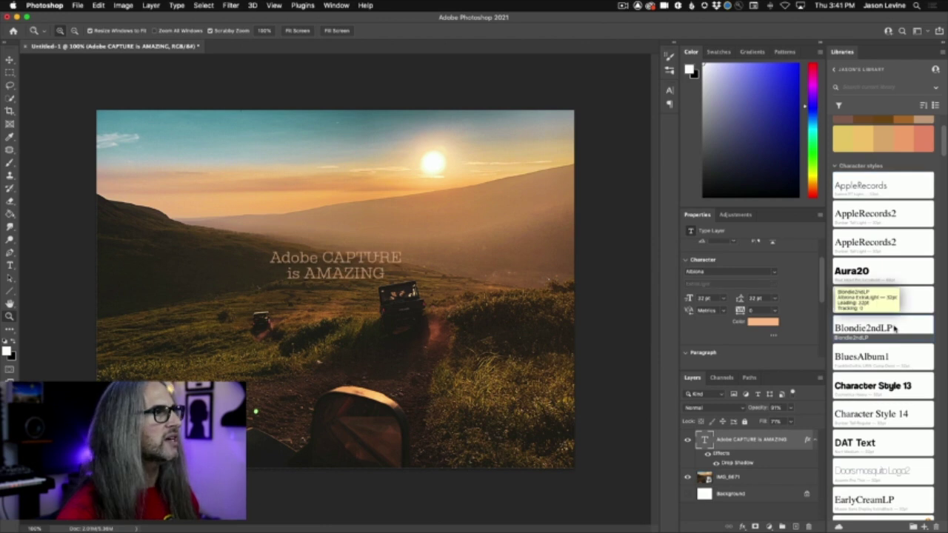
pyautogui.click(894, 302)
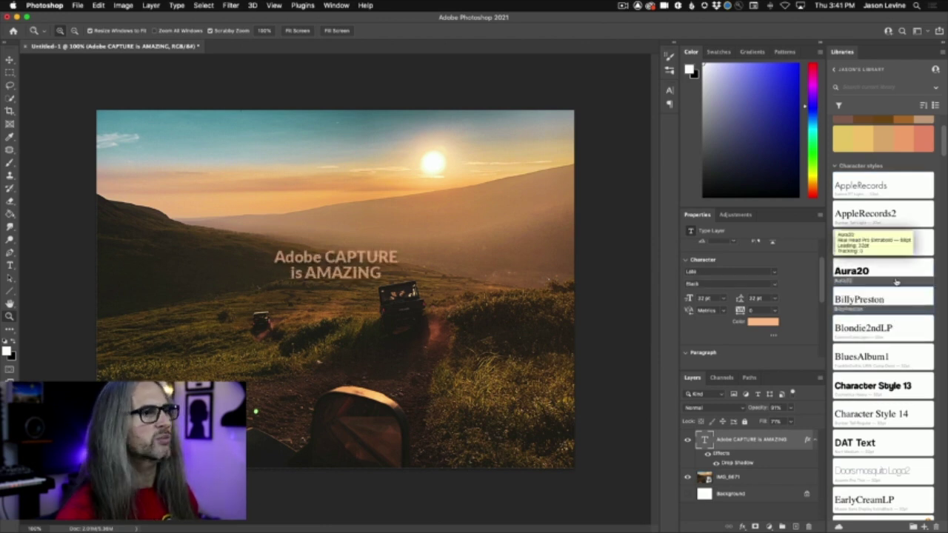
pyautogui.click(897, 275)
pyautogui.click(897, 389)
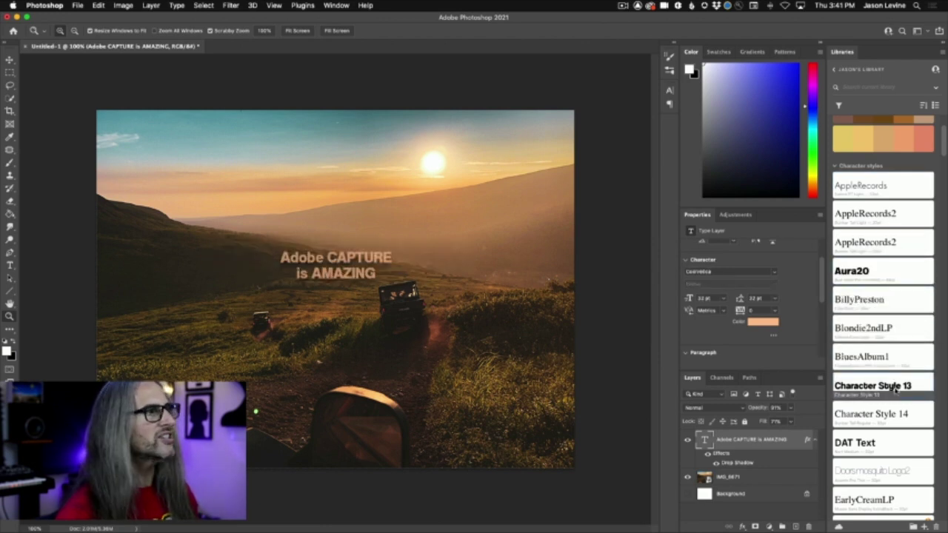
pyautogui.click(897, 441)
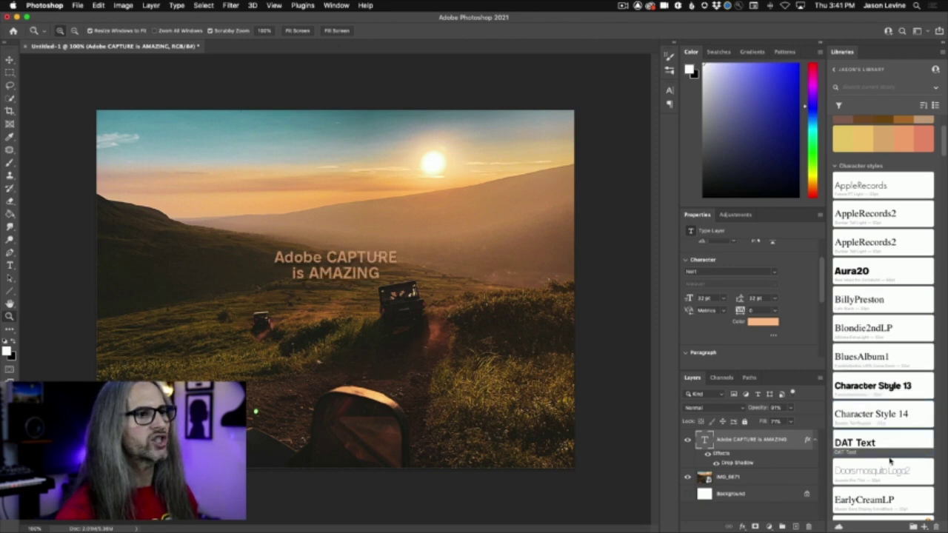
pyautogui.click(899, 472)
pyautogui.scroll(-2, 898, 472)
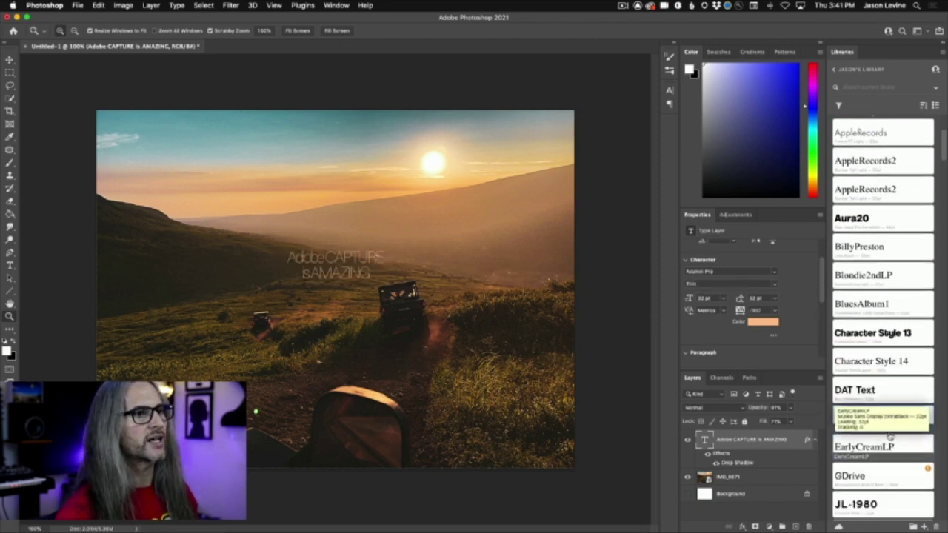
# Set the leading of the "Adobe CAPTURE is AMAZING" text to Auto and enlarge its font size.
pyautogui.click(775, 299)
pyautogui.click(763, 306)
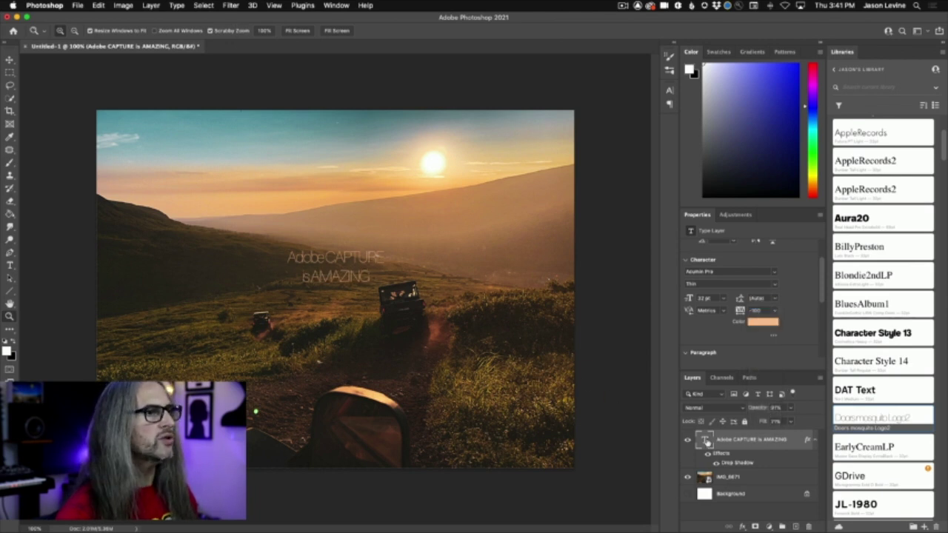
pyautogui.doubleClick(706, 442)
pyautogui.moveTo(243, 35); pyautogui.dragTo(287, 37)
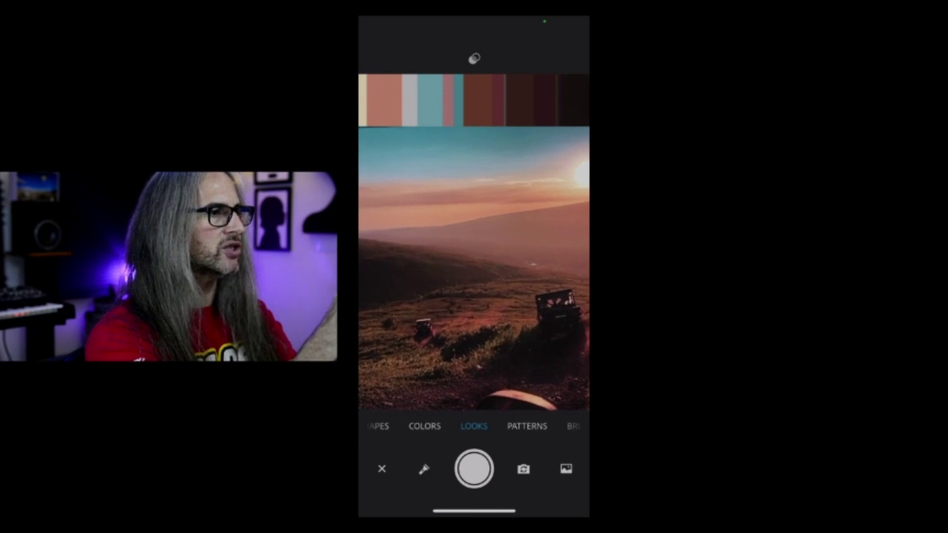
# In Adobe Capture, capture a look from the sunset landscape and preview its colour variations on the landscape sample.
pyautogui.click(474, 469)
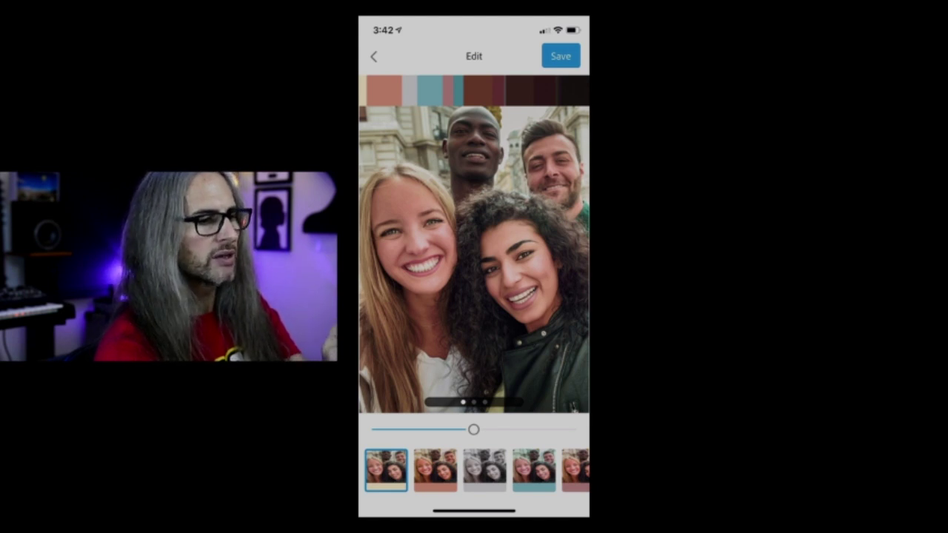
pyautogui.moveTo(533, 259); pyautogui.dragTo(400, 259)
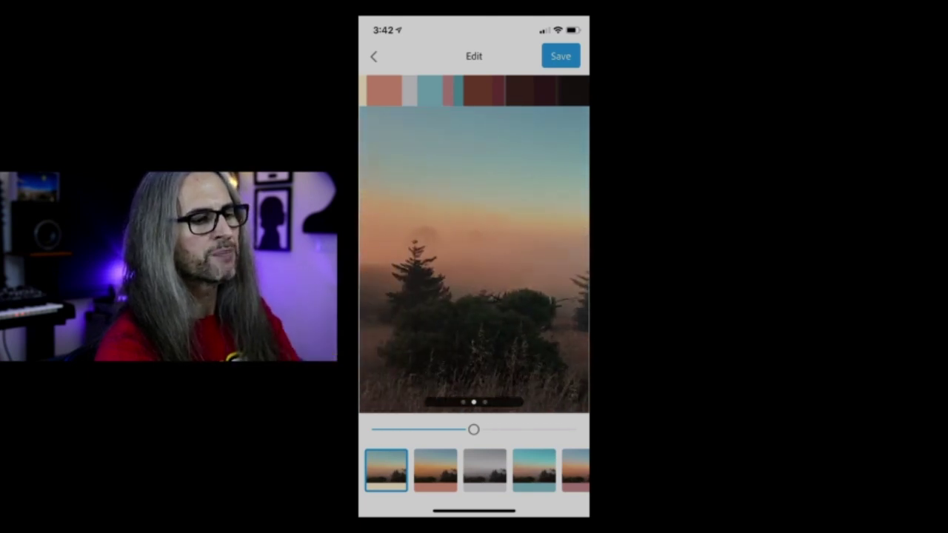
pyautogui.click(435, 471)
pyautogui.click(485, 470)
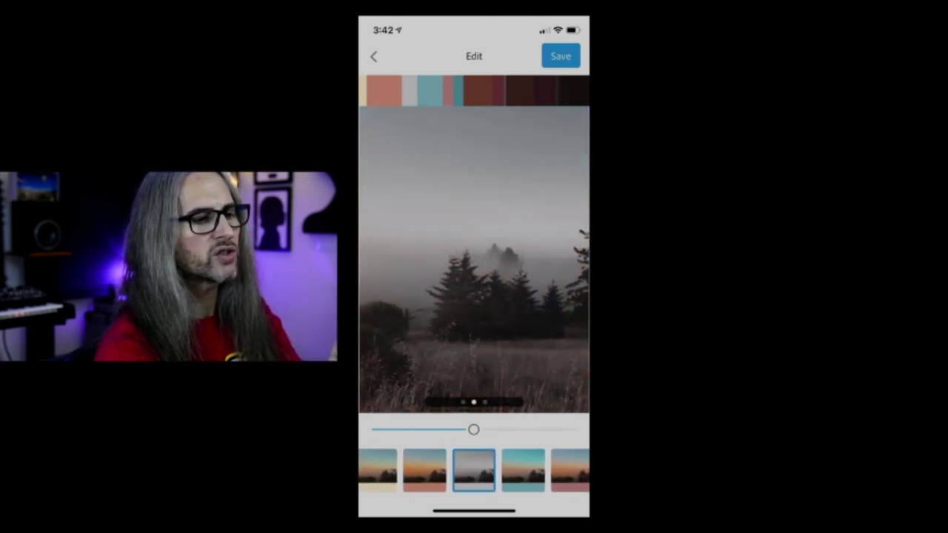
pyautogui.click(535, 470)
pyautogui.click(523, 471)
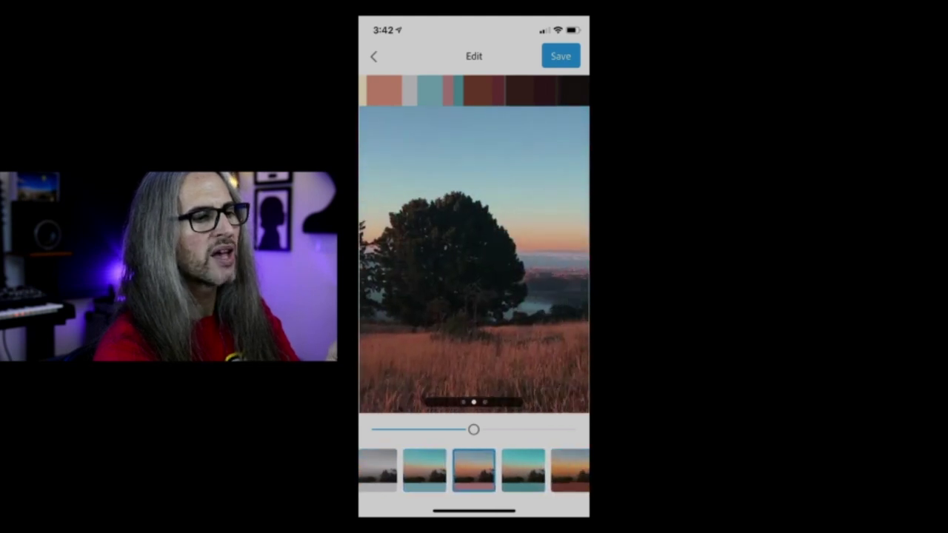
pyautogui.click(523, 470)
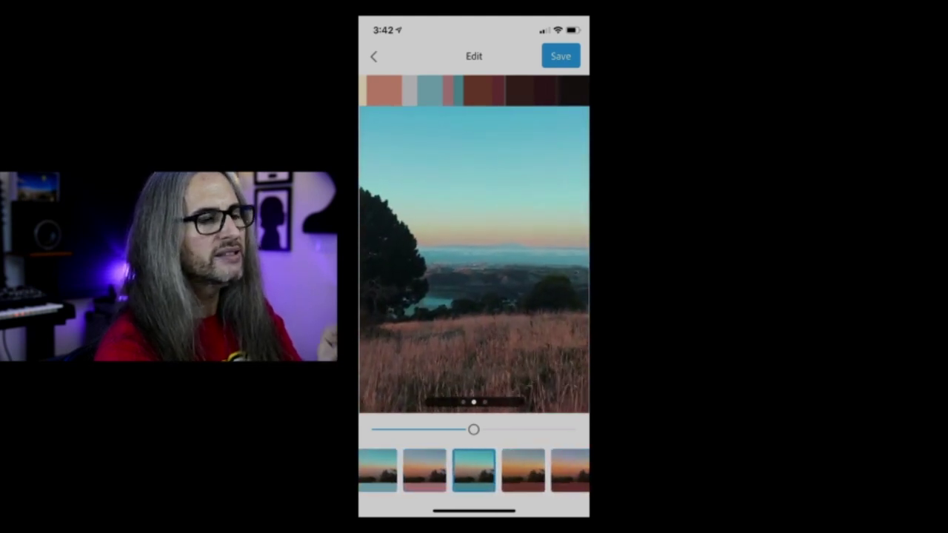
pyautogui.hscroll(2, 475, 471)
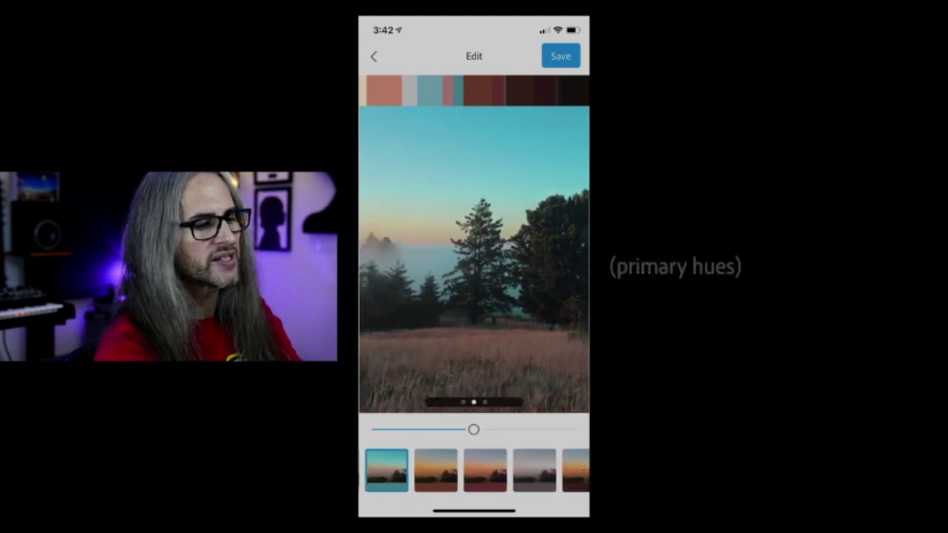
pyautogui.hscroll(1, 474, 471)
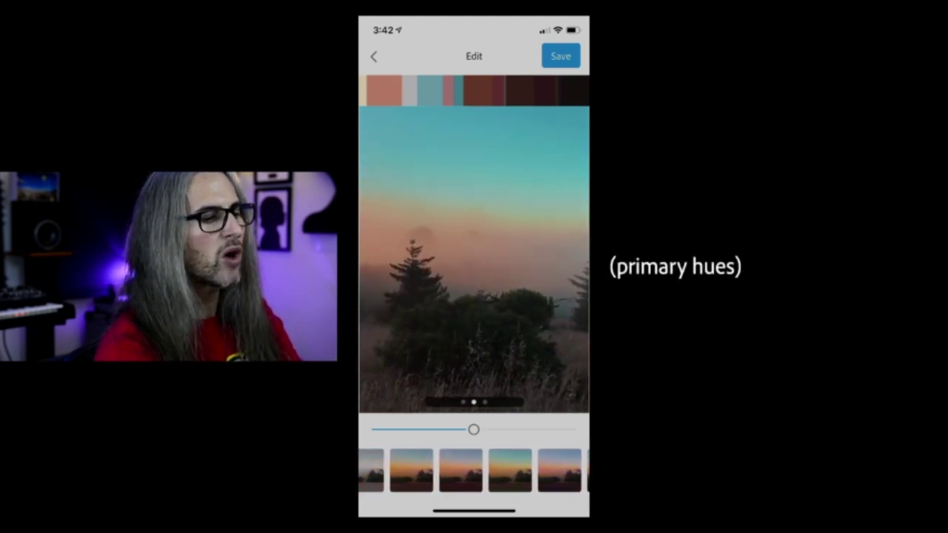
pyautogui.click(461, 470)
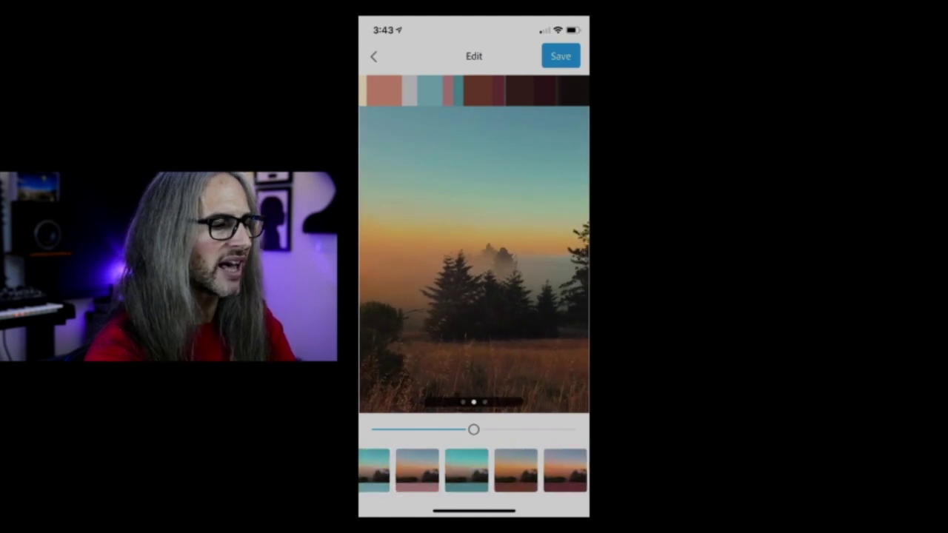
# Choose the salmon-toned variation of the captured look and name it Alaska01 for saving to the Creative Cloud library.
pyautogui.hscroll(-2, 474, 471)
pyautogui.click(504, 470)
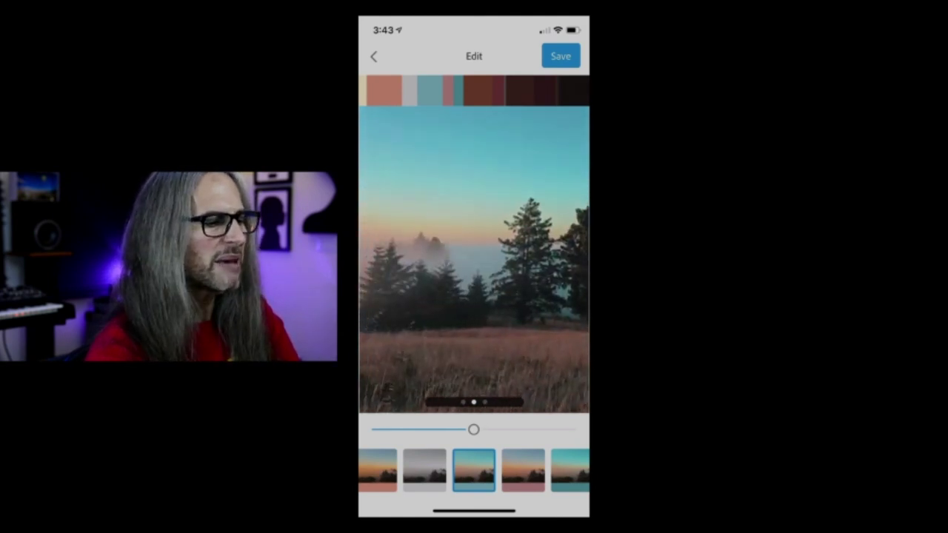
pyautogui.click(435, 471)
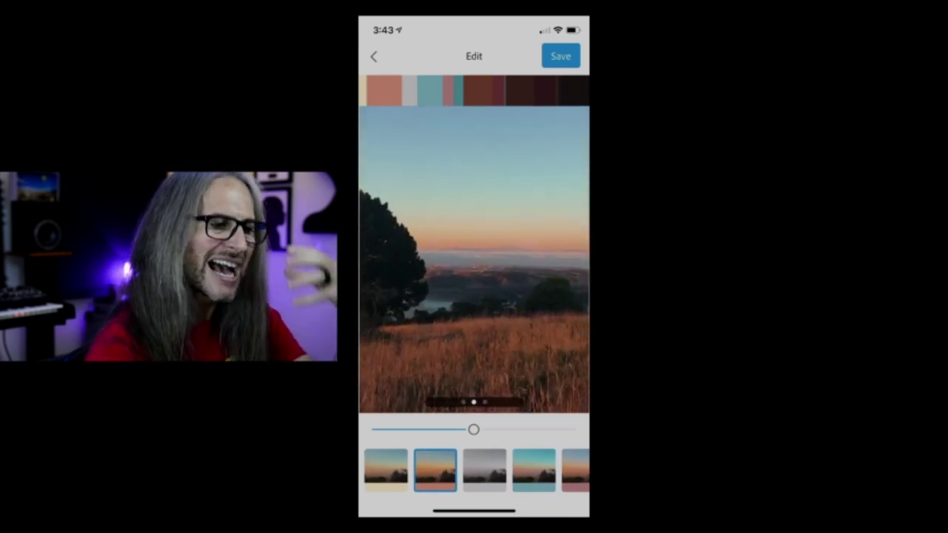
pyautogui.click(561, 56)
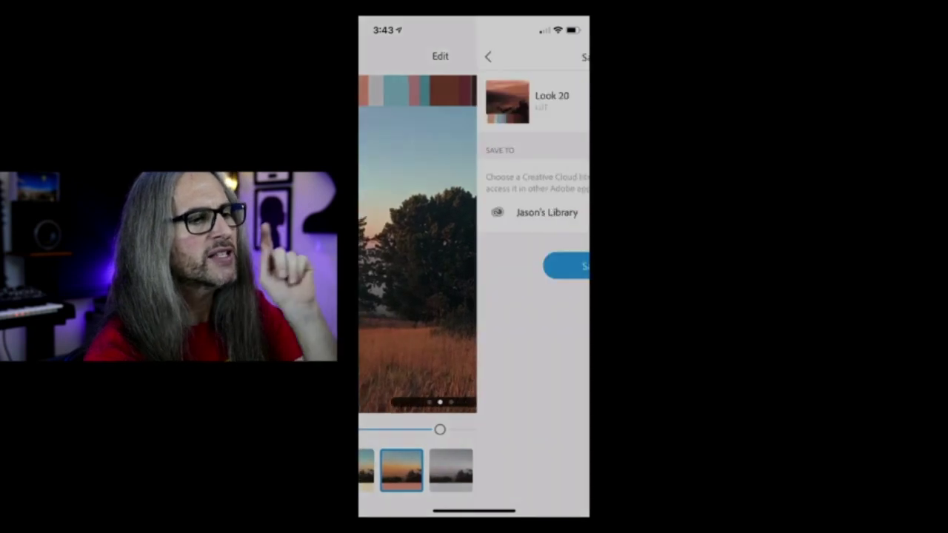
pyautogui.click(448, 96)
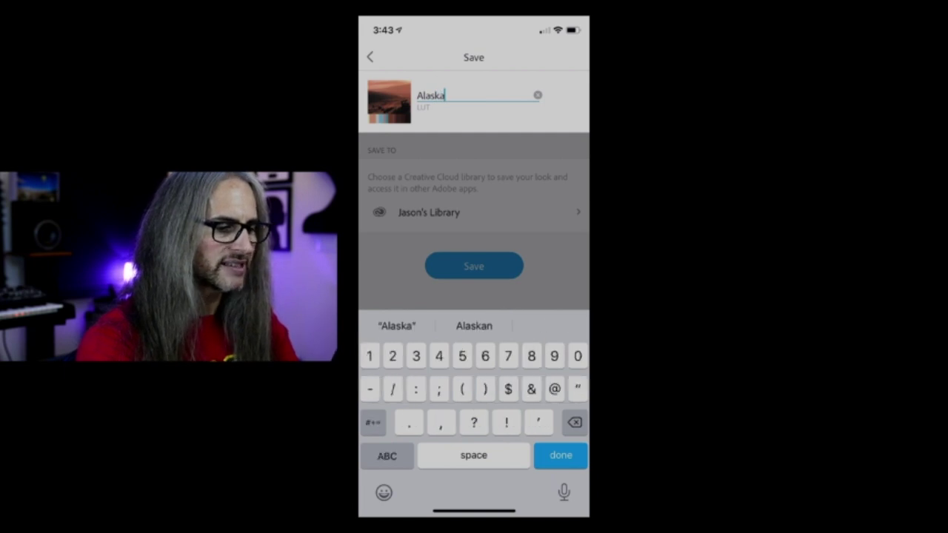
pyautogui.press('Return')
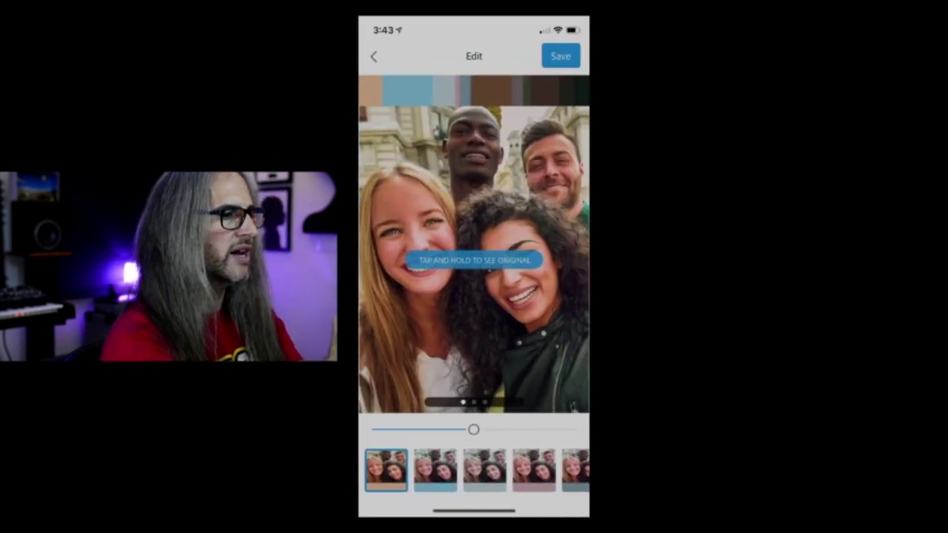
# Preview the colour variations of the second captured look on the group portrait sample.
pyautogui.hscroll(5, 474, 470)
pyautogui.hscroll(3, 474, 470)
pyautogui.click(406, 469)
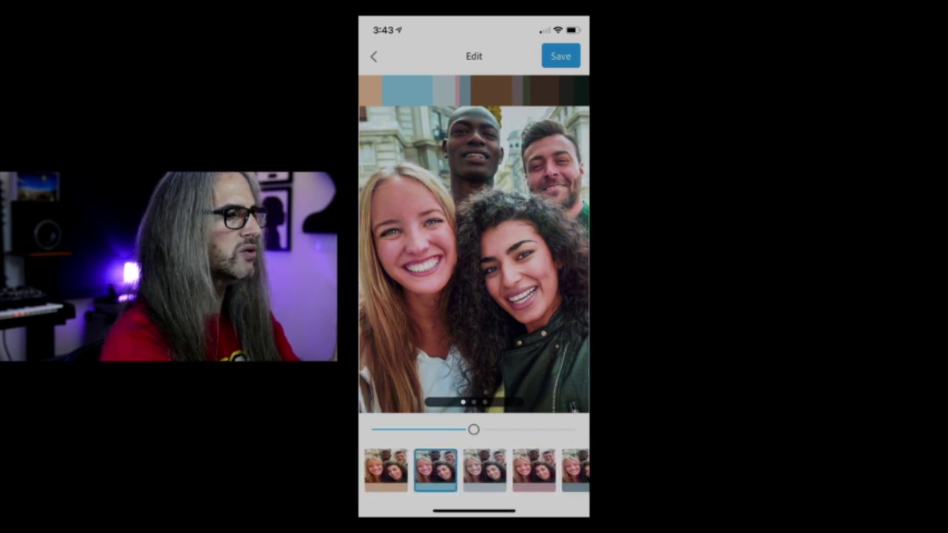
pyautogui.hscroll(2, 474, 471)
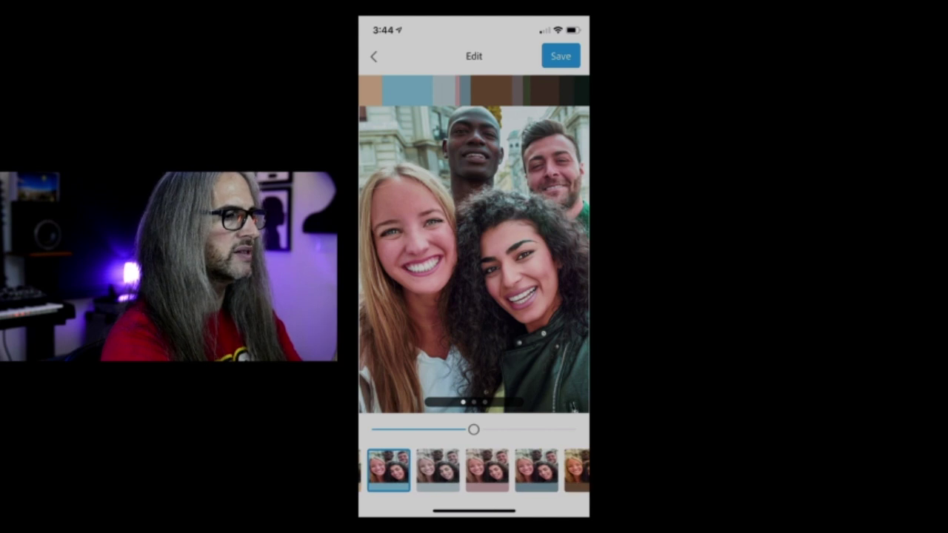
pyautogui.click(536, 470)
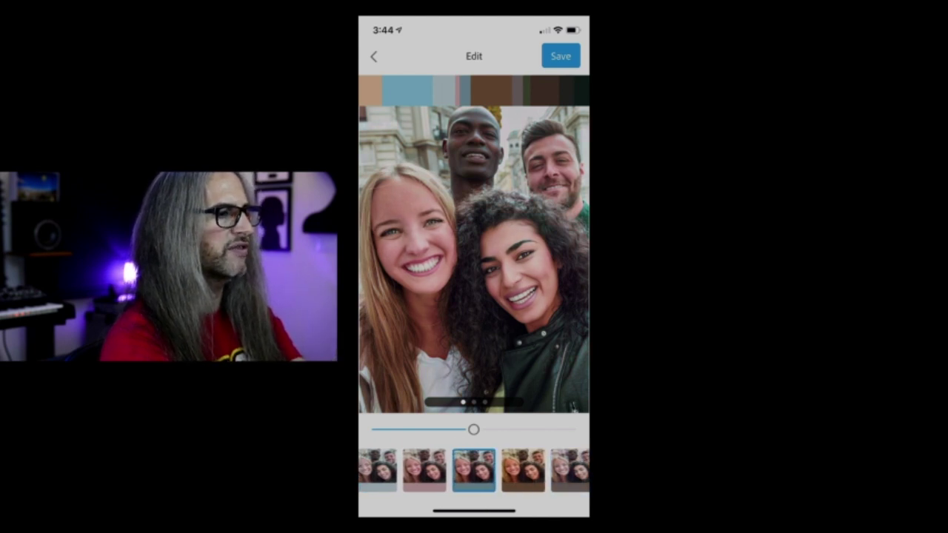
# Compare the second look's variations on the landscape sample and choose the green-toned one.
pyautogui.moveTo(533, 259); pyautogui.dragTo(400, 260)
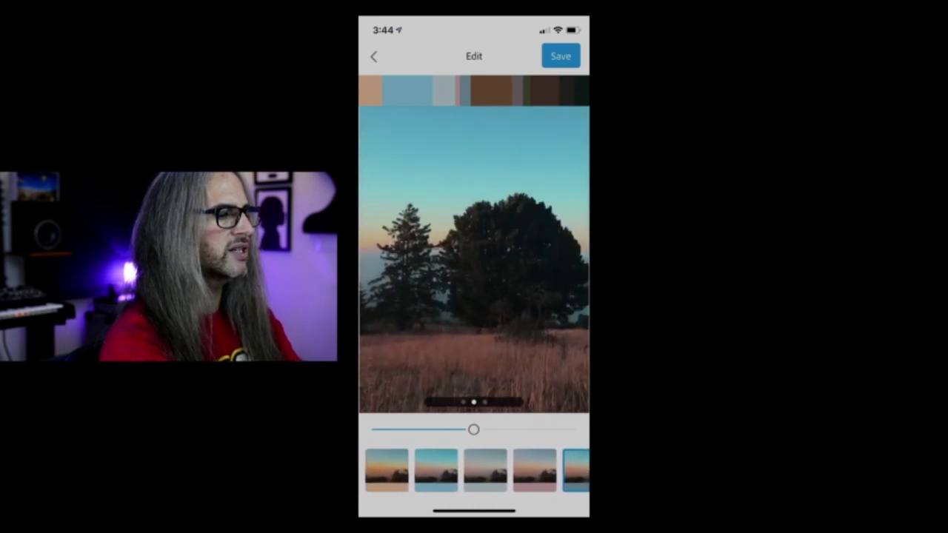
pyautogui.click(436, 470)
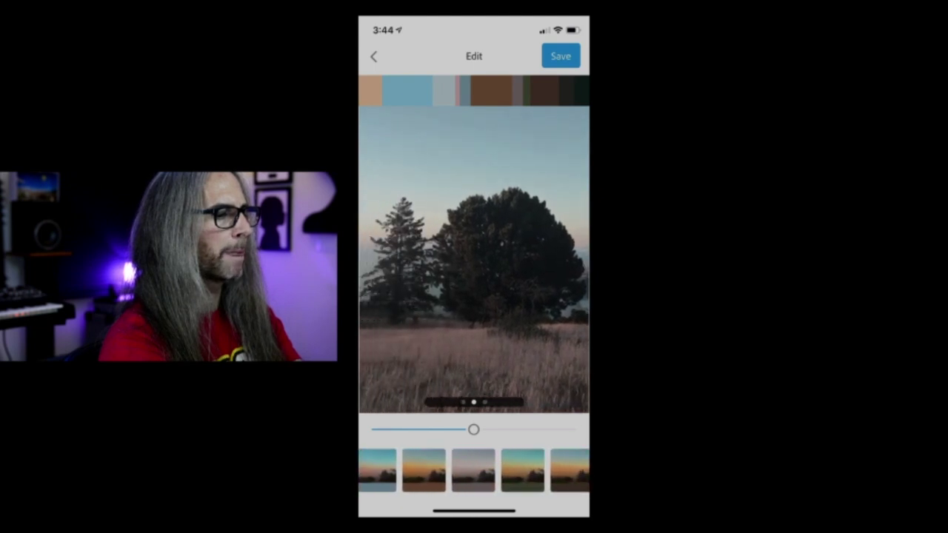
pyautogui.click(468, 470)
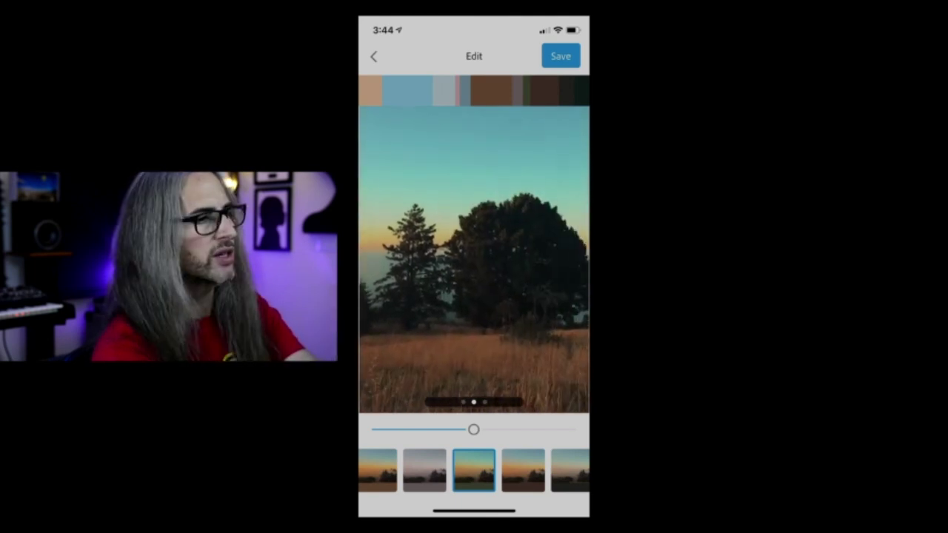
# Name the green-toned look Alaska2 and save it to the Creative Cloud library.
pyautogui.click(561, 55)
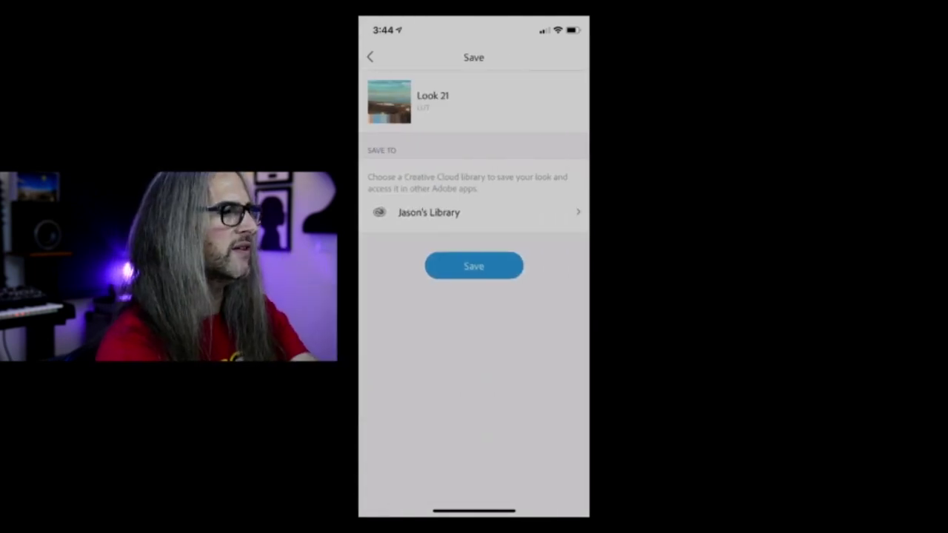
pyautogui.click(445, 96)
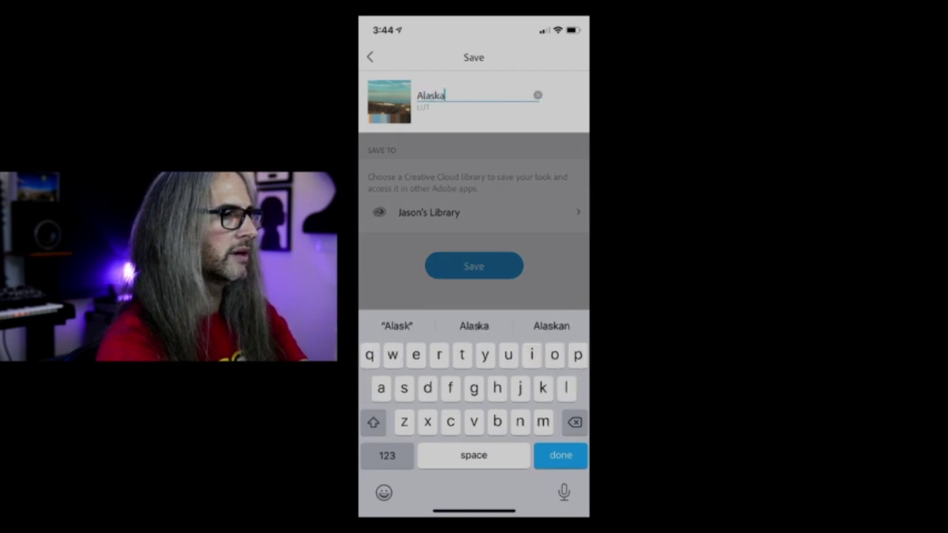
pyautogui.click(561, 455)
pyautogui.click(474, 266)
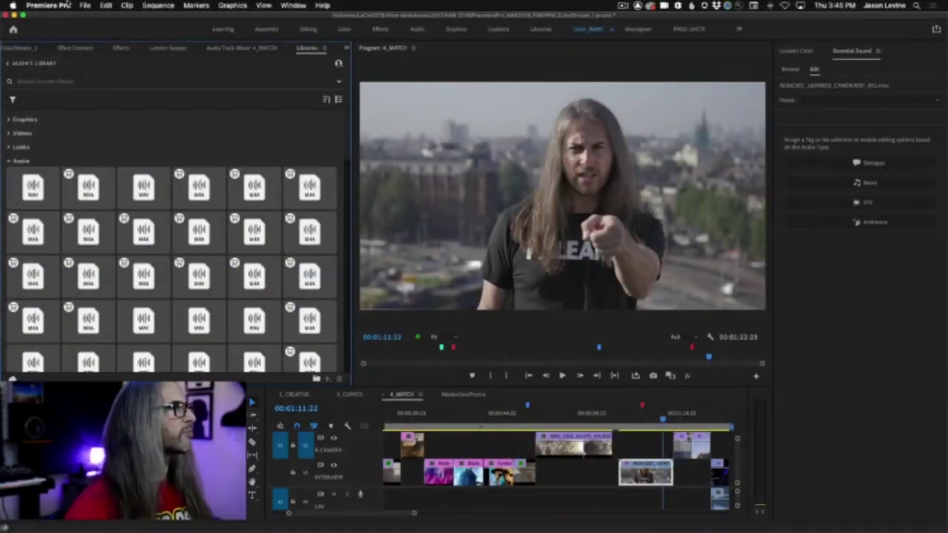
# In Premiere Pro, show the library's looks and apply Alaska2 to the interview clip at the playhead.
pyautogui.click(10, 147)
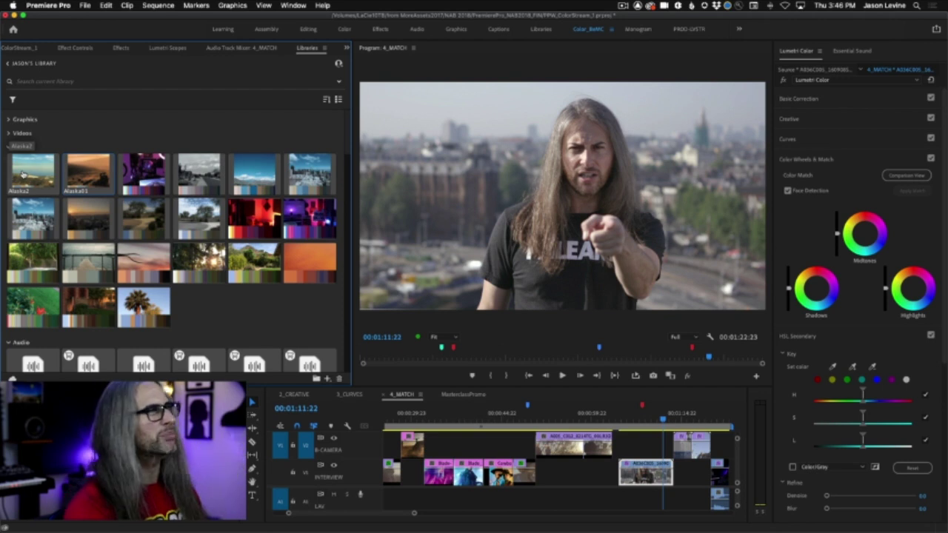
pyautogui.moveTo(24, 174); pyautogui.dragTo(644, 472)
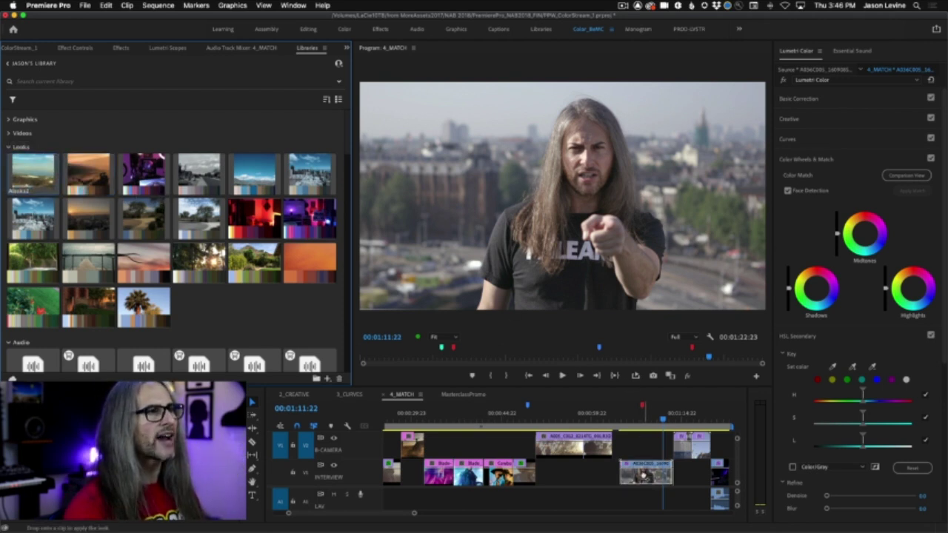
# Apply the Alaska2 look to the interview clip and compare the shot with and without the Lumetri effect.
pyautogui.moveTo(644, 473); pyautogui.dragTo(645, 473)
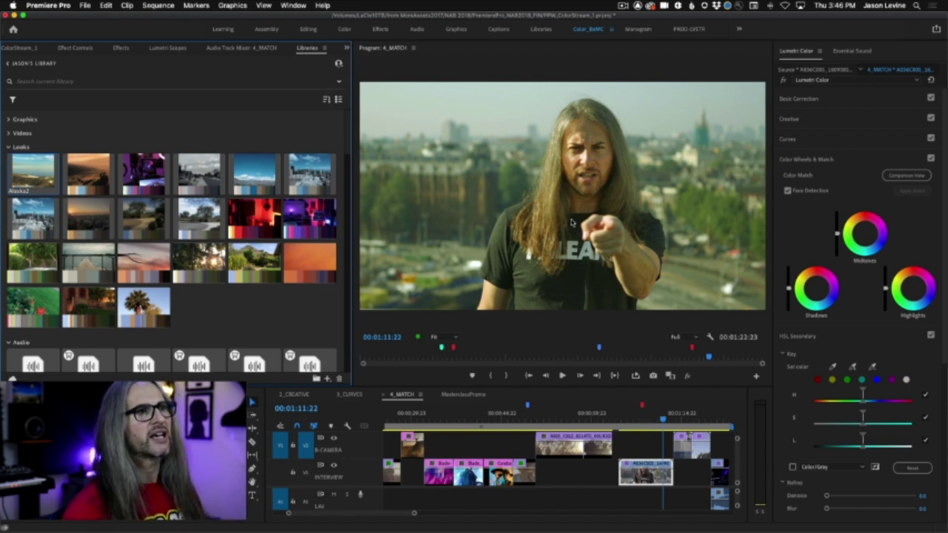
pyautogui.click(875, 121)
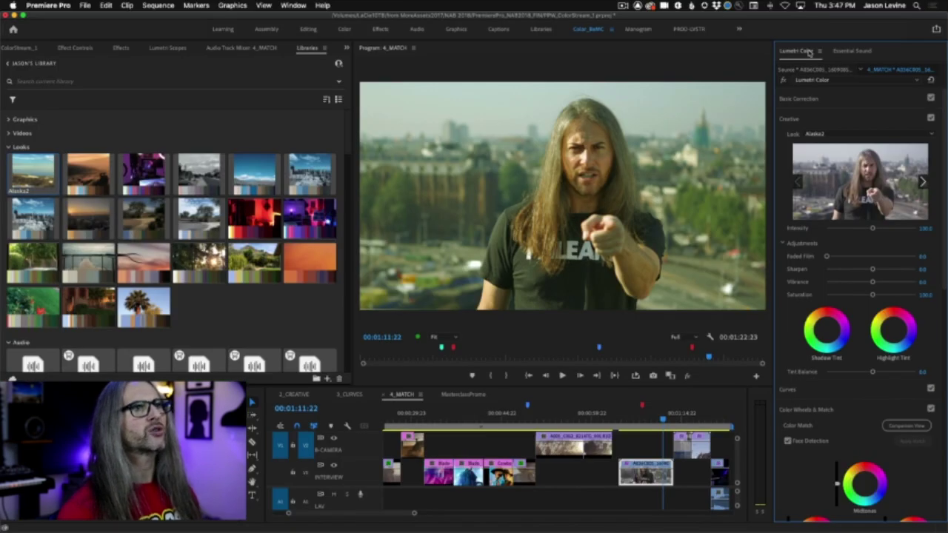
pyautogui.click(783, 82)
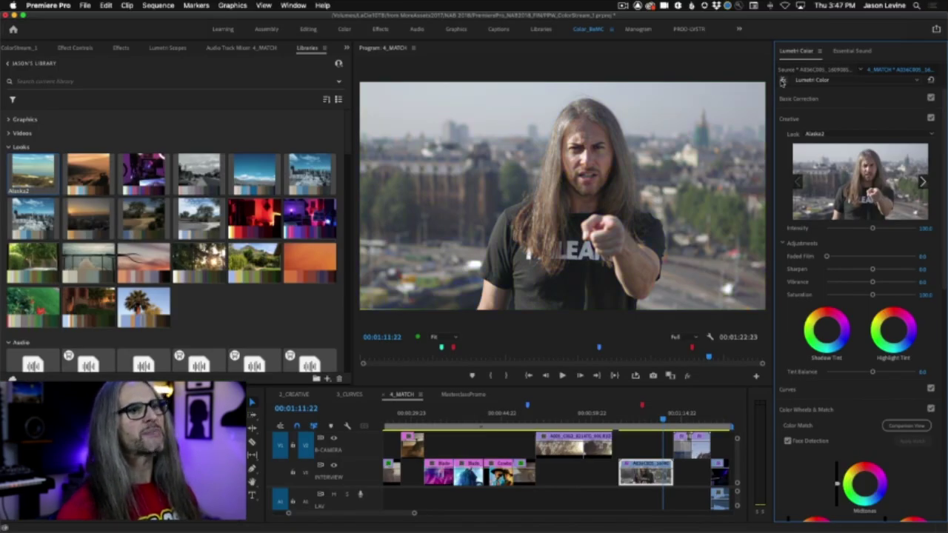
pyautogui.click(782, 81)
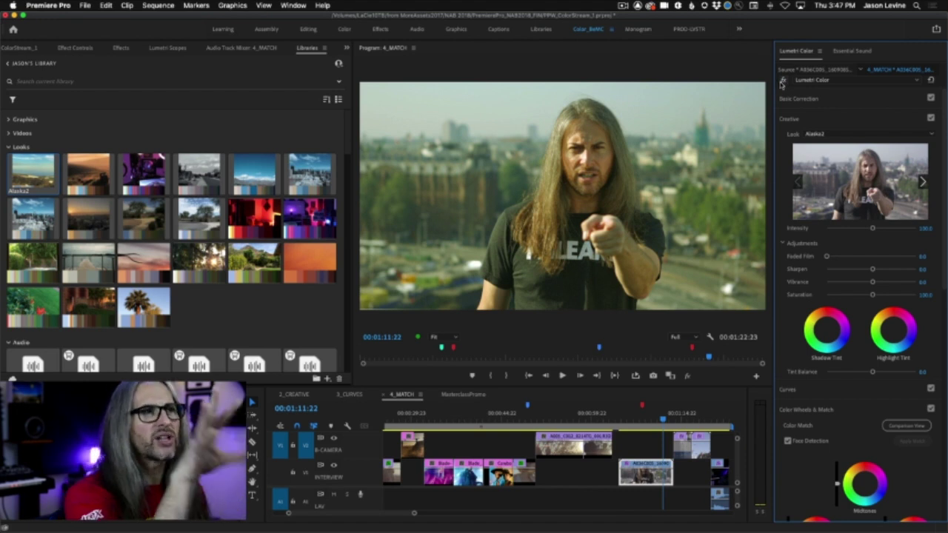
# Set the clip's temperature to -5, contrast to about 34.8 and faded film to about 66.9, and compare it with the ungraded shot.
pyautogui.click(858, 100)
pyautogui.moveTo(874, 156); pyautogui.dragTo(870, 155)
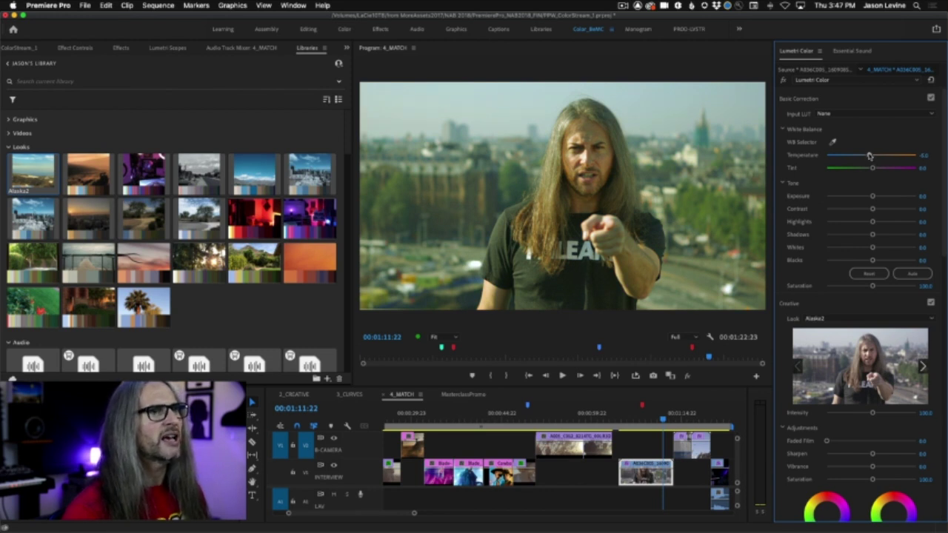
pyautogui.moveTo(872, 210); pyautogui.dragTo(890, 211)
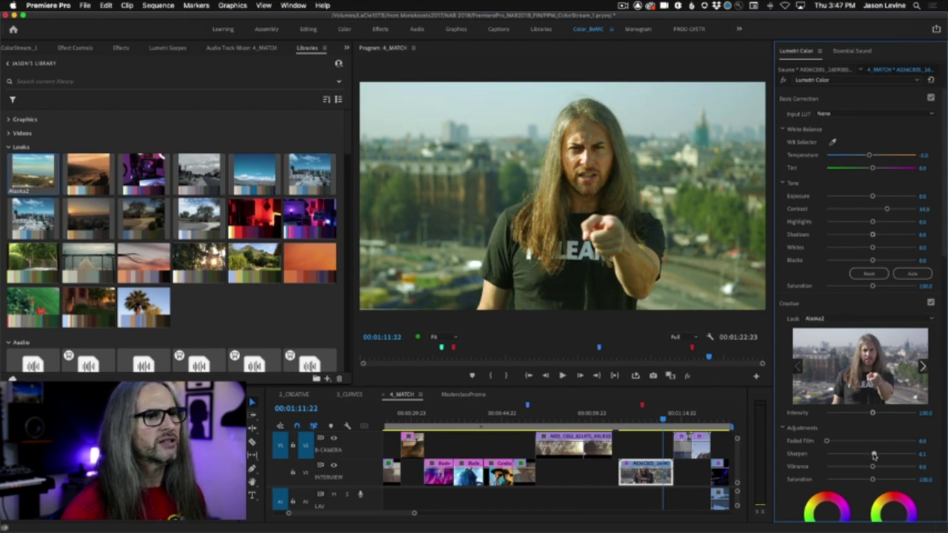
pyautogui.moveTo(827, 443); pyautogui.dragTo(887, 442)
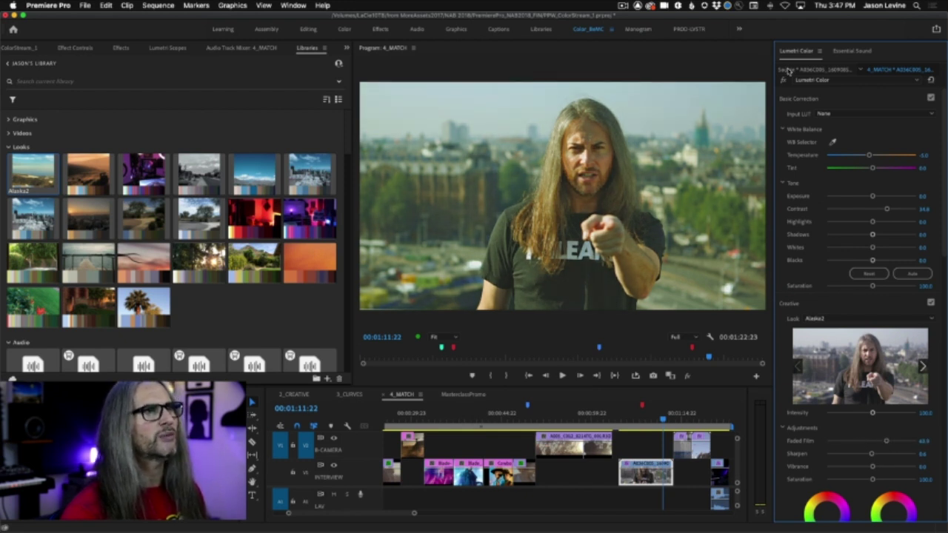
pyautogui.click(783, 81)
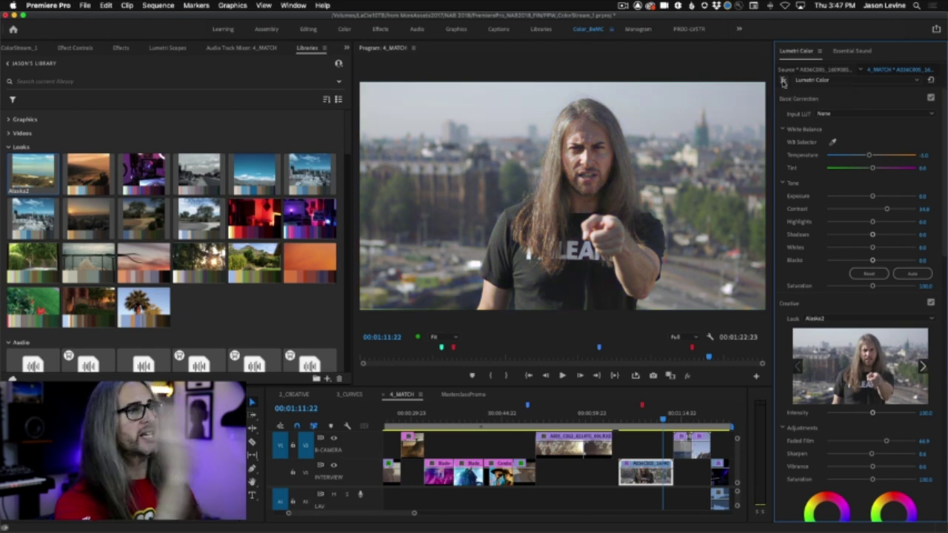
pyautogui.click(783, 81)
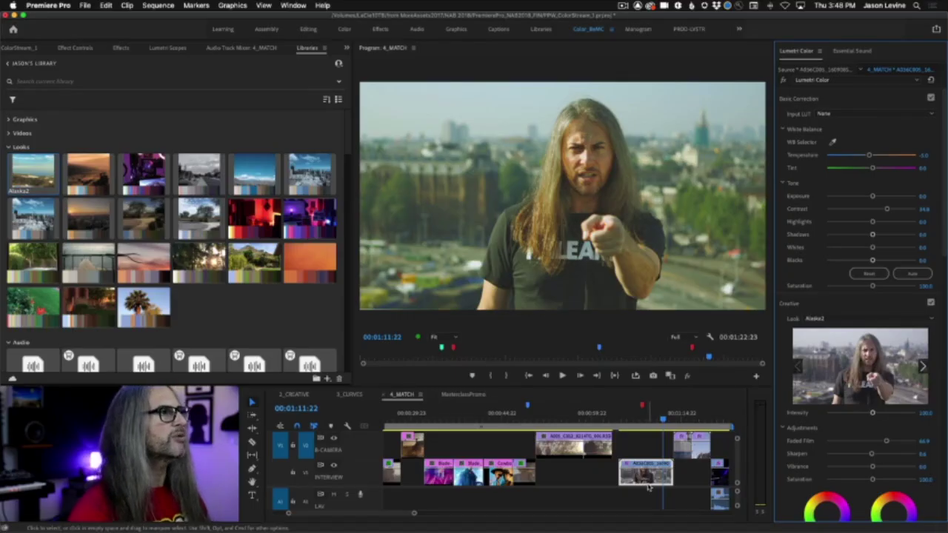
# Delete the Lumetri Color effect from the interview clip.
pyautogui.click(162, 49)
pyautogui.click(74, 48)
pyautogui.click(45, 234)
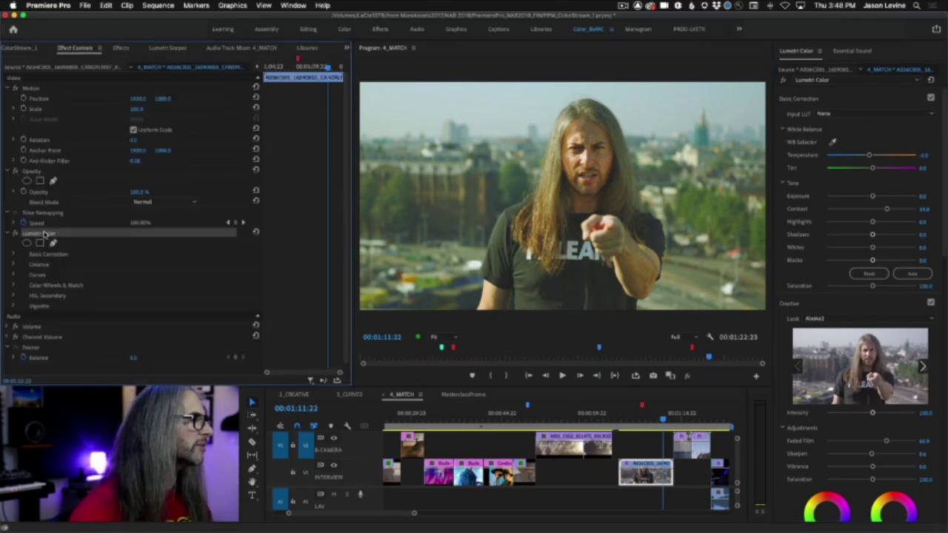
pyautogui.press('Delete')
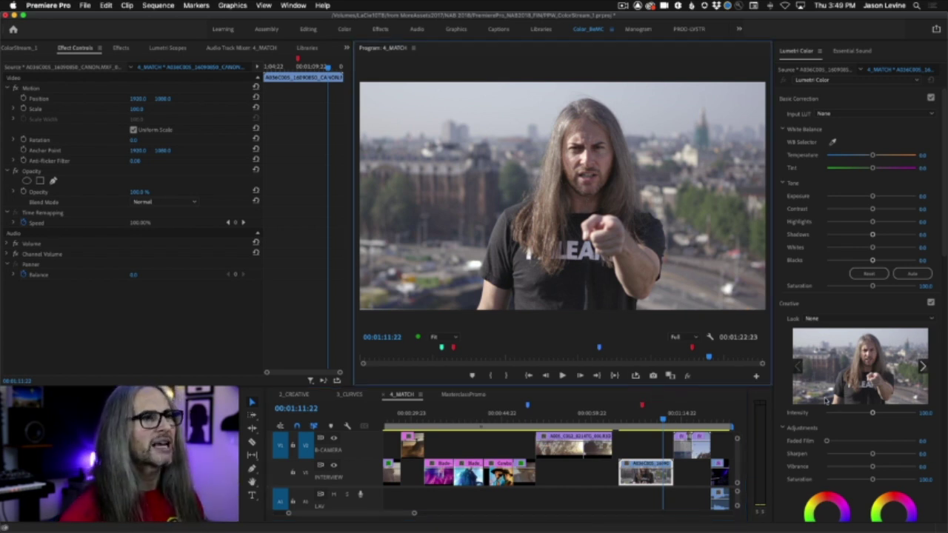
pyautogui.scroll(-10, 828, 400)
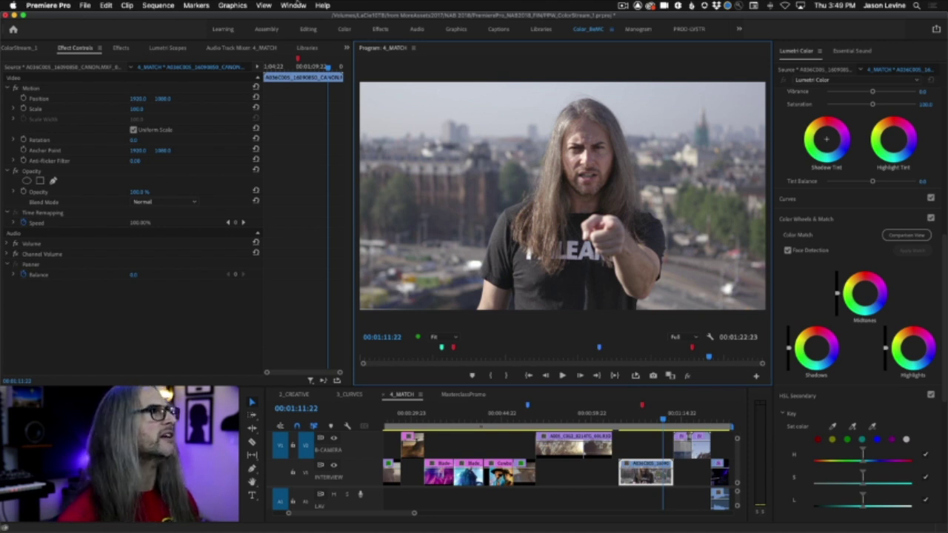
pyautogui.click(294, 5)
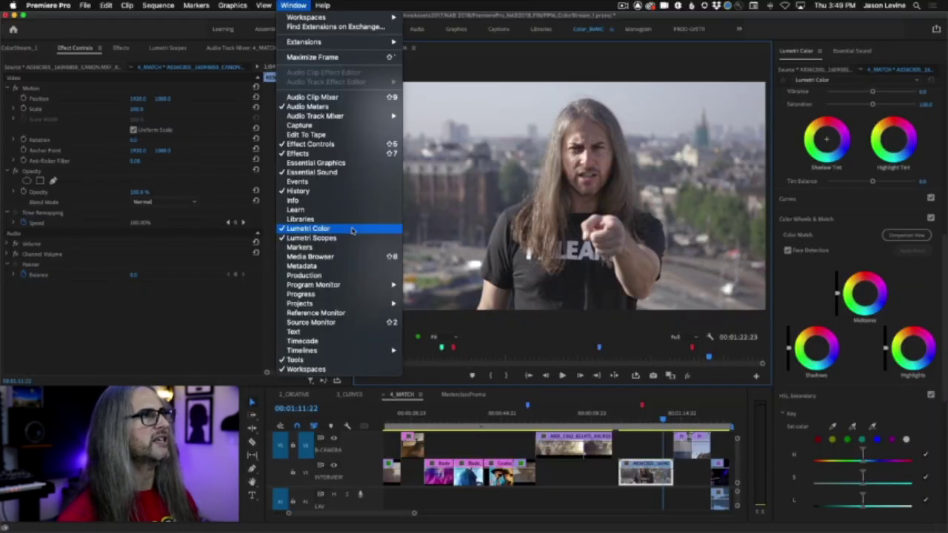
pyautogui.click(426, 311)
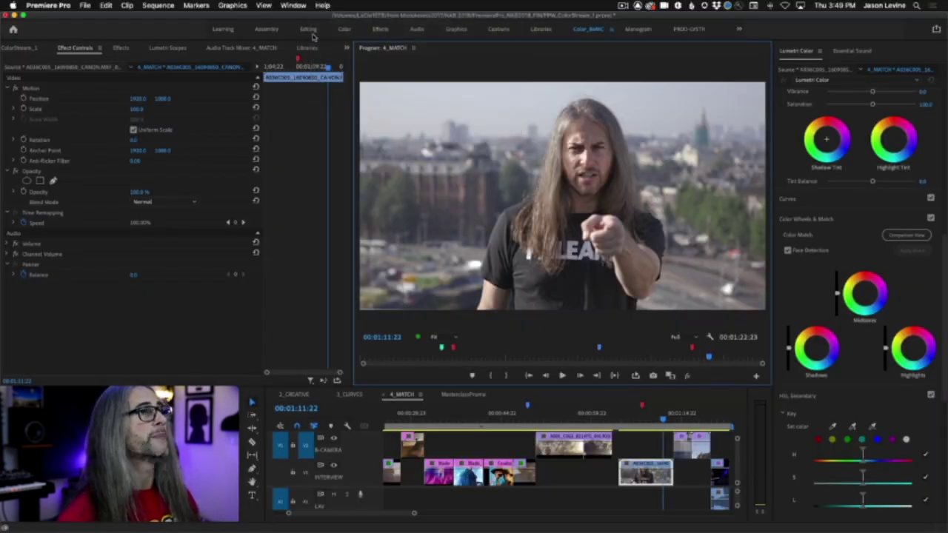
pyautogui.click(297, 5)
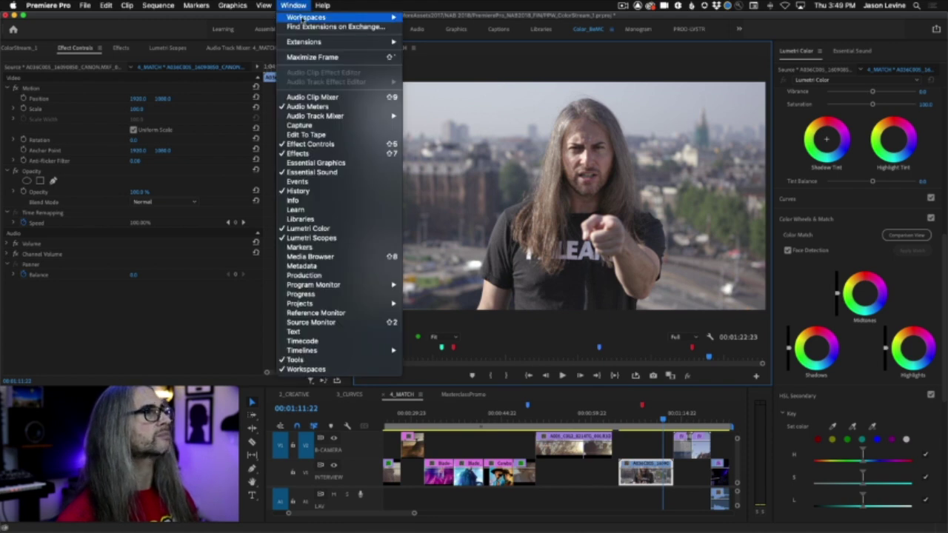
pyautogui.moveTo(304, 18)
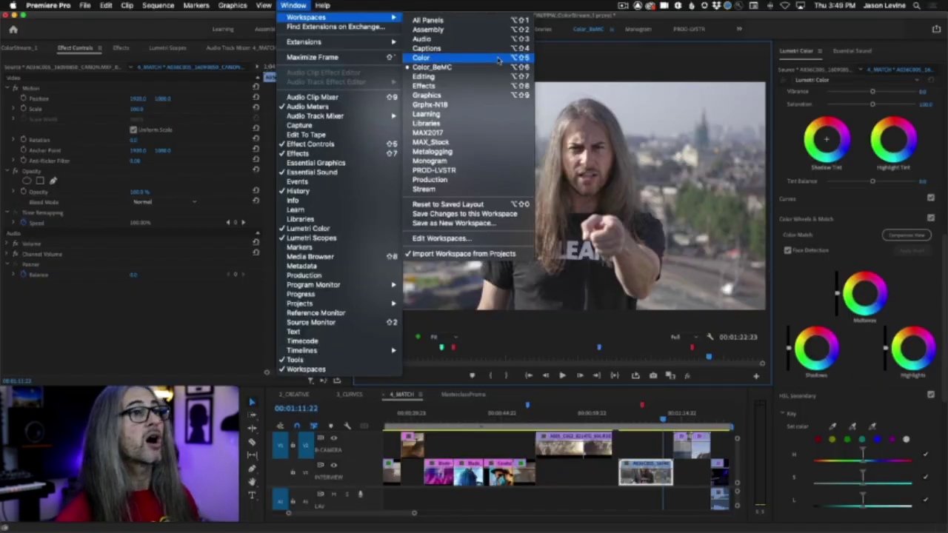
pyautogui.press('Escape')
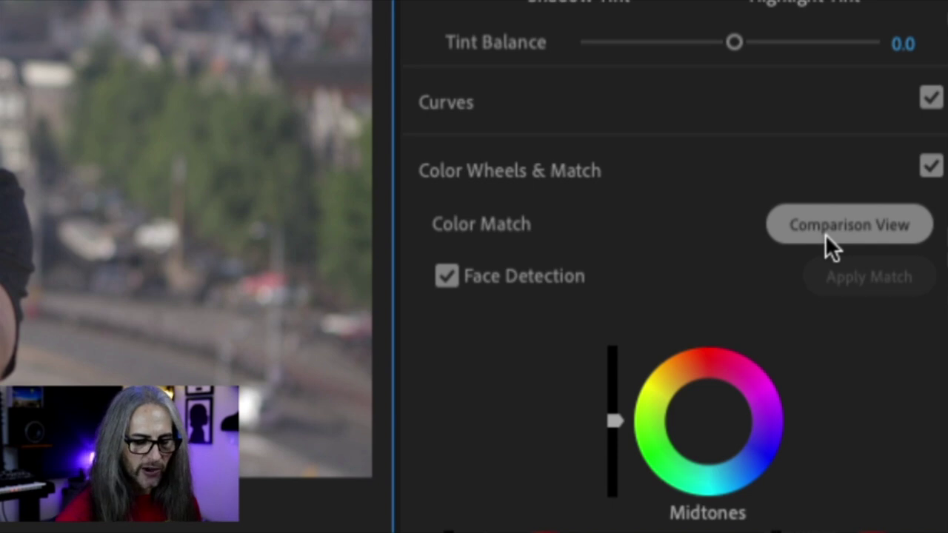
# Show the interview clip side by side with the sunset rodeo reference shot and apply the colour match.
pyautogui.click(825, 234)
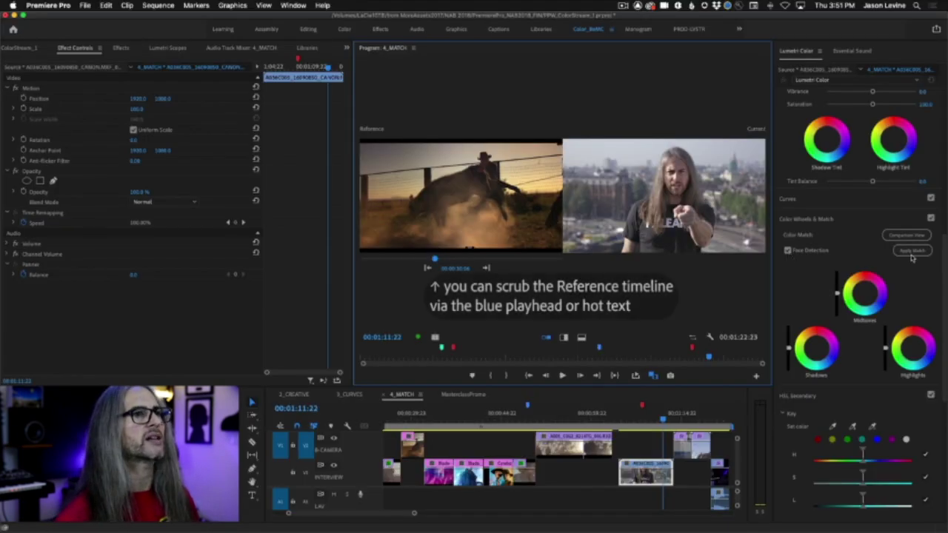
pyautogui.click(913, 251)
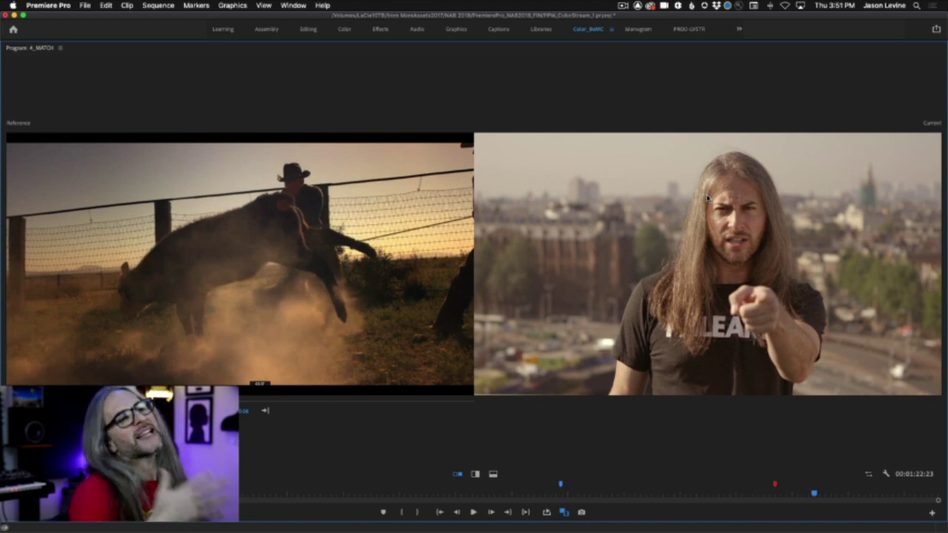
pyautogui.press('`')
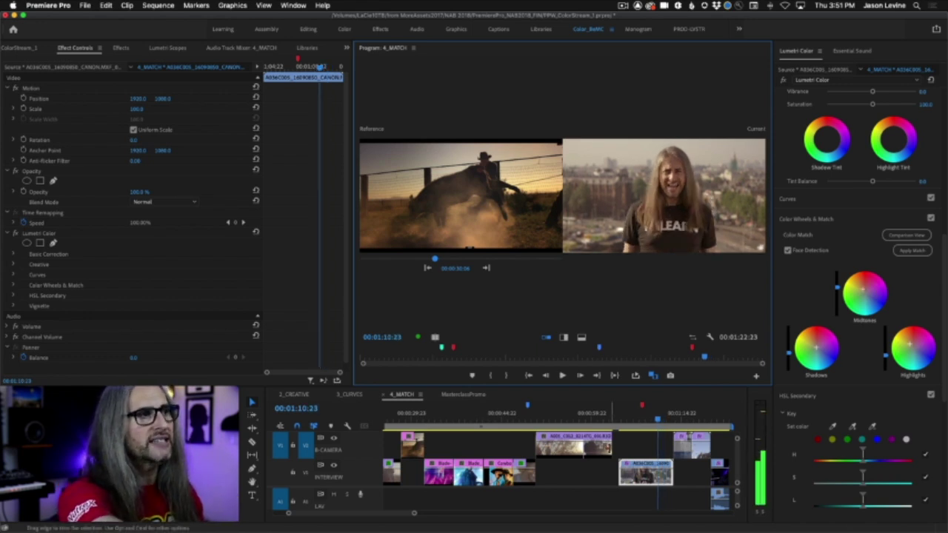
# At 00:01:10:01, fine-tune the Midtones colour wheel and compare the interview clip with and without the grade.
pyautogui.click(656, 421)
pyautogui.moveTo(655, 422); pyautogui.dragTo(652, 421)
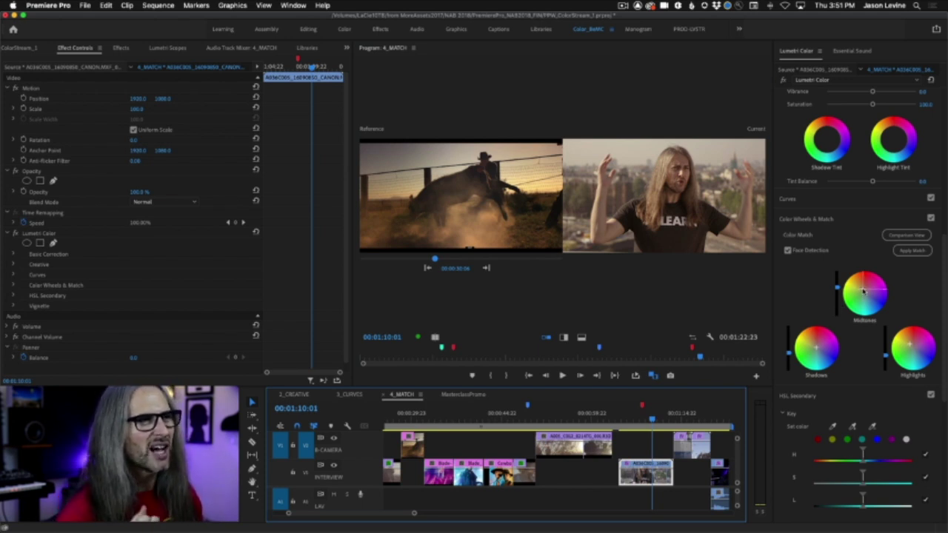
pyautogui.click(863, 290)
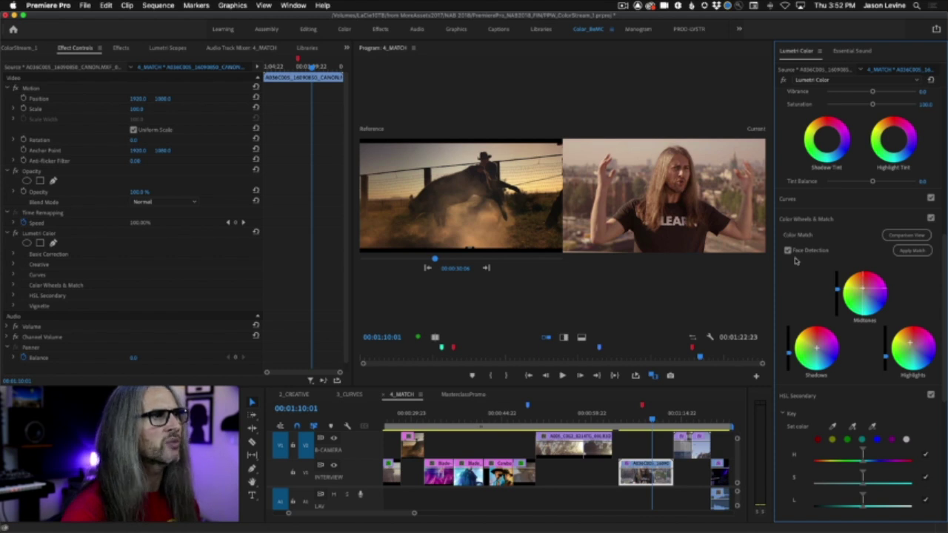
pyautogui.click(783, 80)
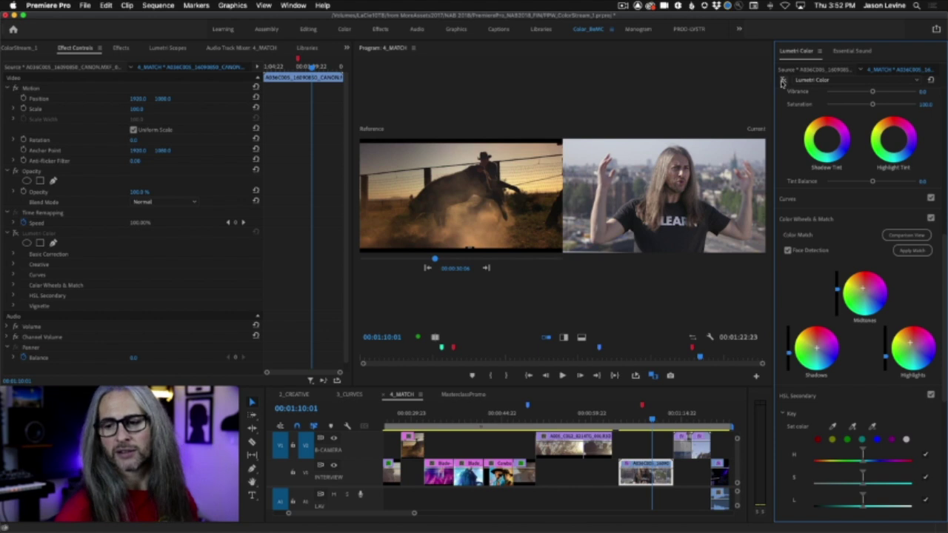
pyautogui.click(783, 80)
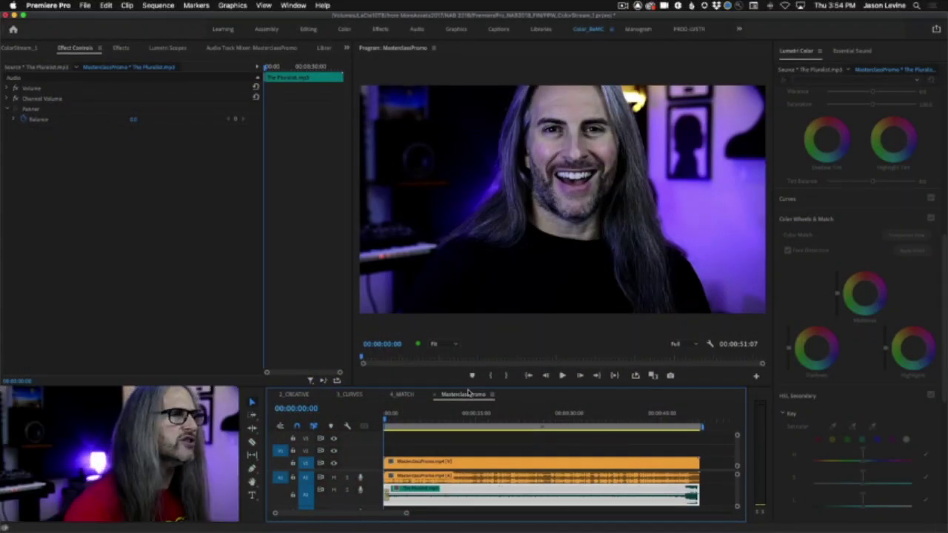
# Preview the first seconds of the MasterclassPromo sequence and show the Essential Sound settings.
pyautogui.press('space')
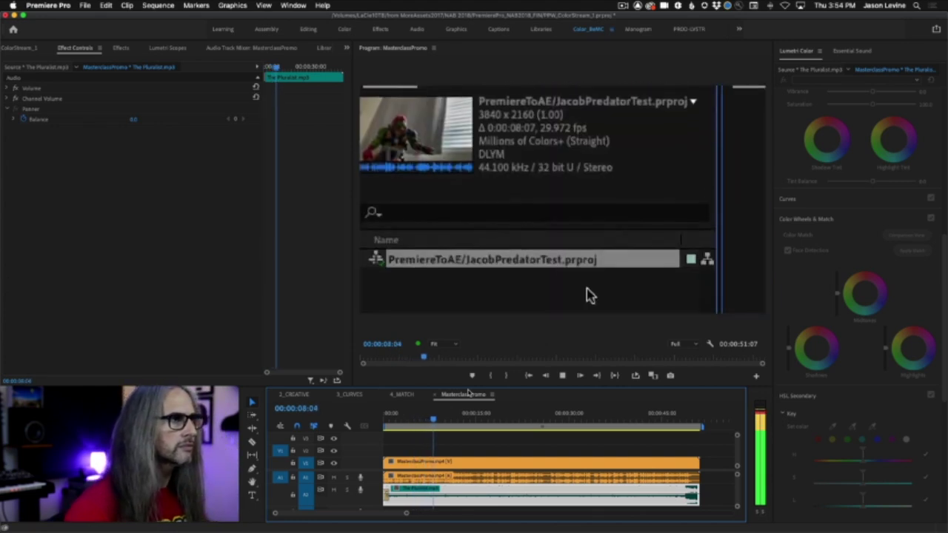
pyautogui.press('space')
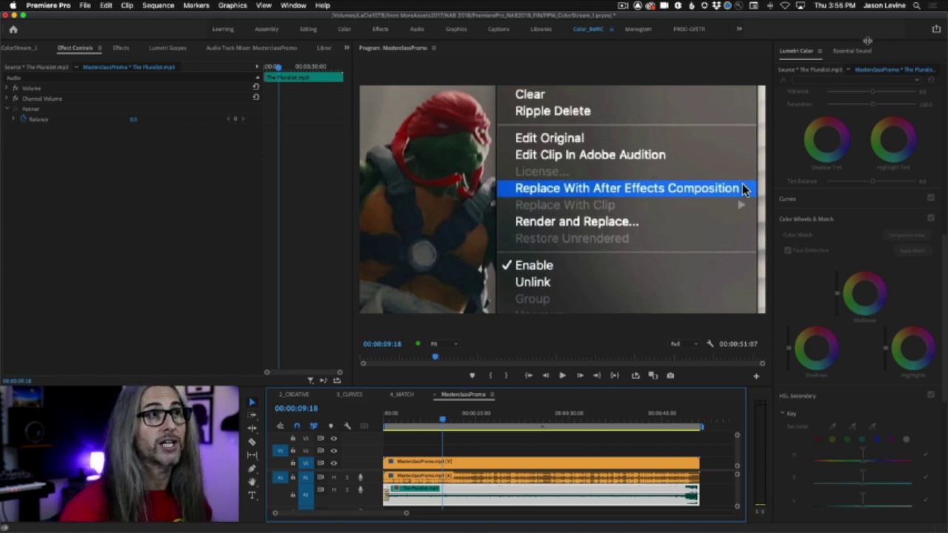
pyautogui.click(858, 52)
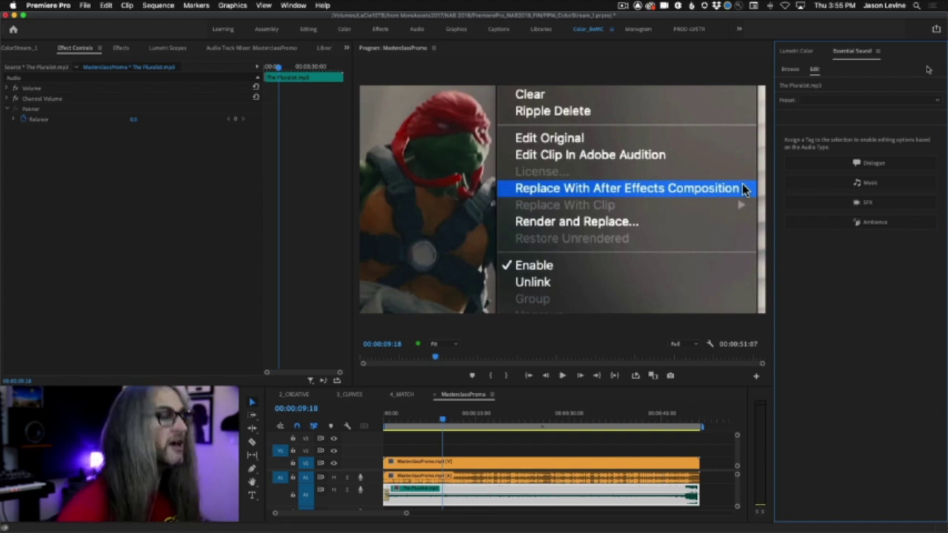
pyautogui.click(289, 4)
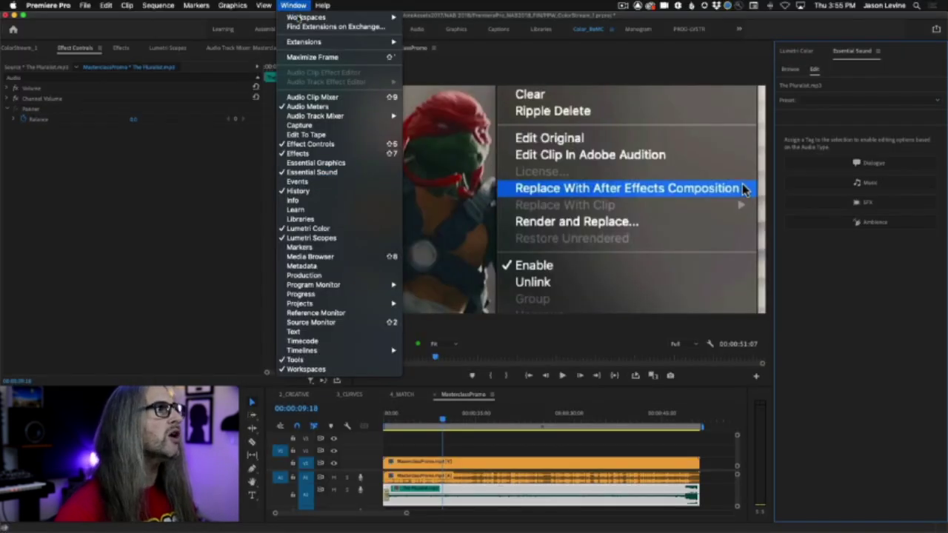
pyautogui.moveTo(304, 17)
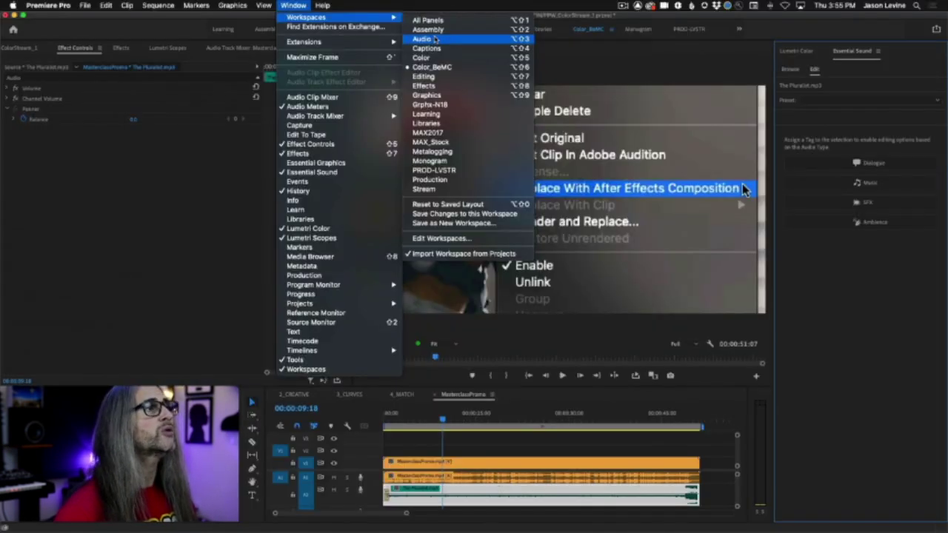
pyautogui.click(307, 4)
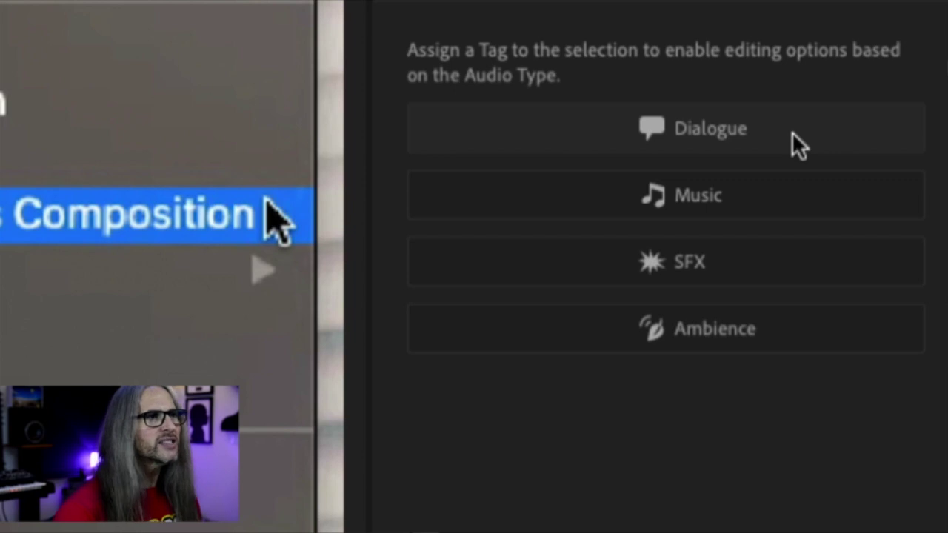
# Tag the MasterclassPromo clip's audio as Dialogue and enable its Dynamics clarity setting at the minimum amount, 0.0.
pyautogui.click(793, 132)
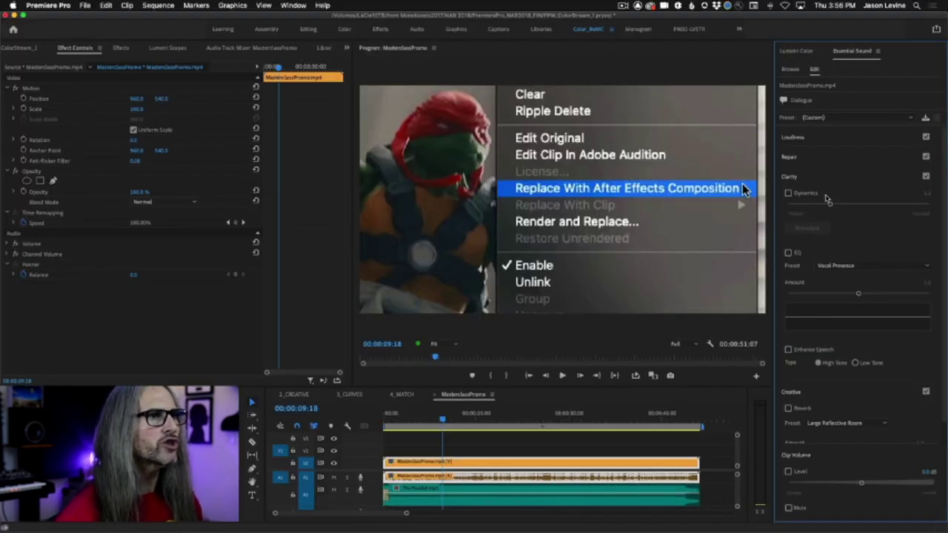
pyautogui.click(789, 194)
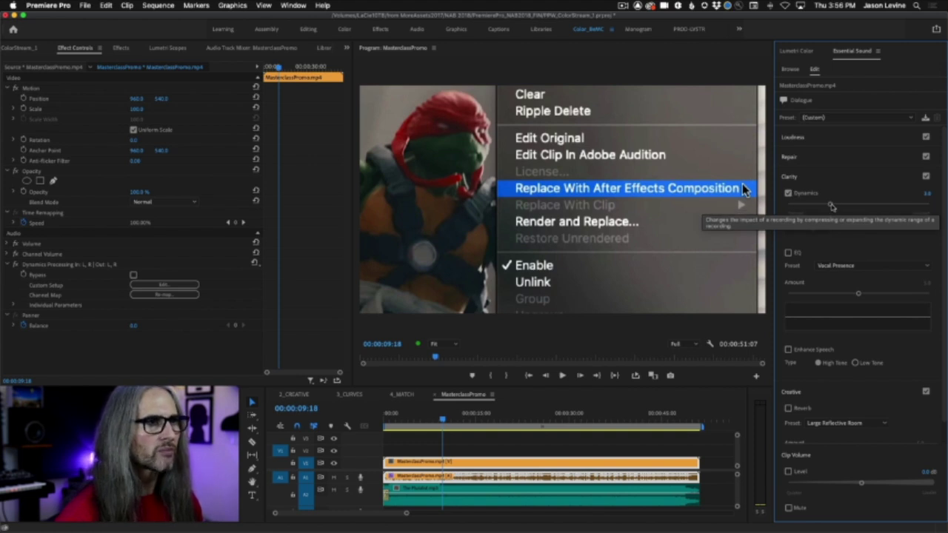
pyautogui.moveTo(831, 206); pyautogui.dragTo(781, 208)
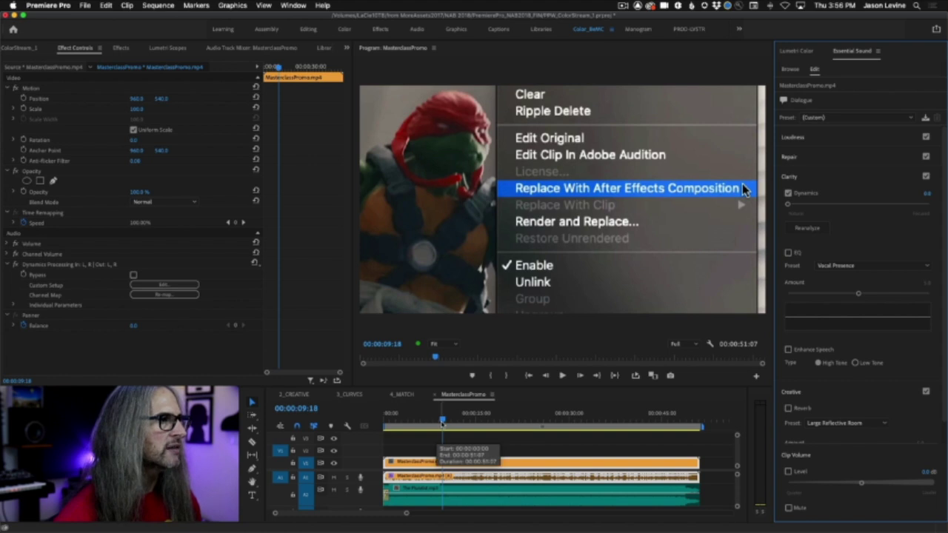
# Play the promo from the start and raise the dialogue's Dynamics amount to 6.0 during playback.
pyautogui.moveTo(442, 419); pyautogui.dragTo(365, 424)
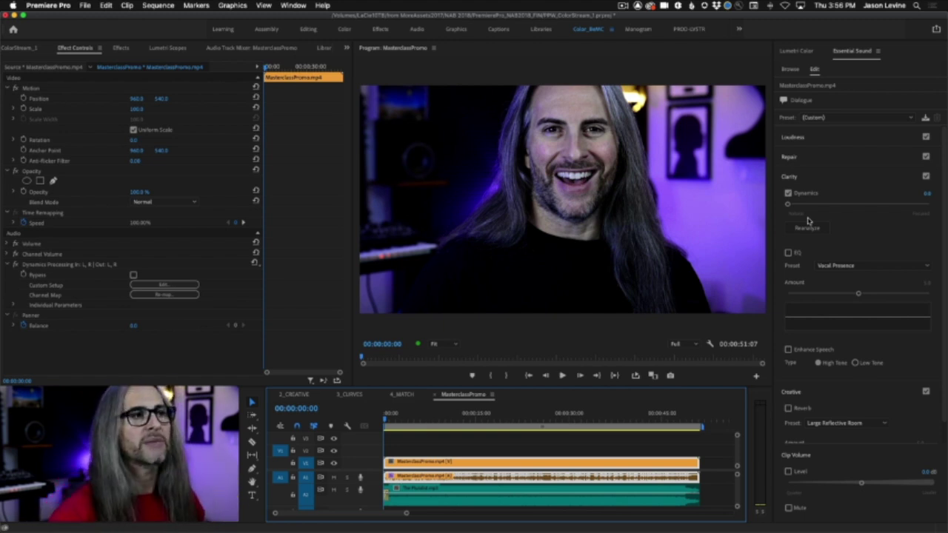
pyautogui.press('space')
pyautogui.moveTo(789, 207); pyautogui.dragTo(876, 206)
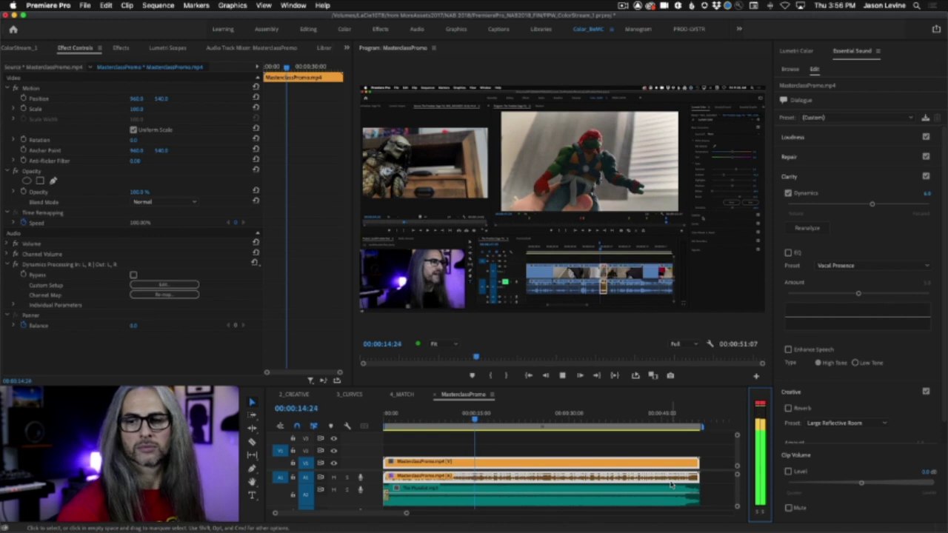
# Compare the promo's dialogue with Clarity switched off and on again, replaying from about 00:00:13:25.
pyautogui.press('space')
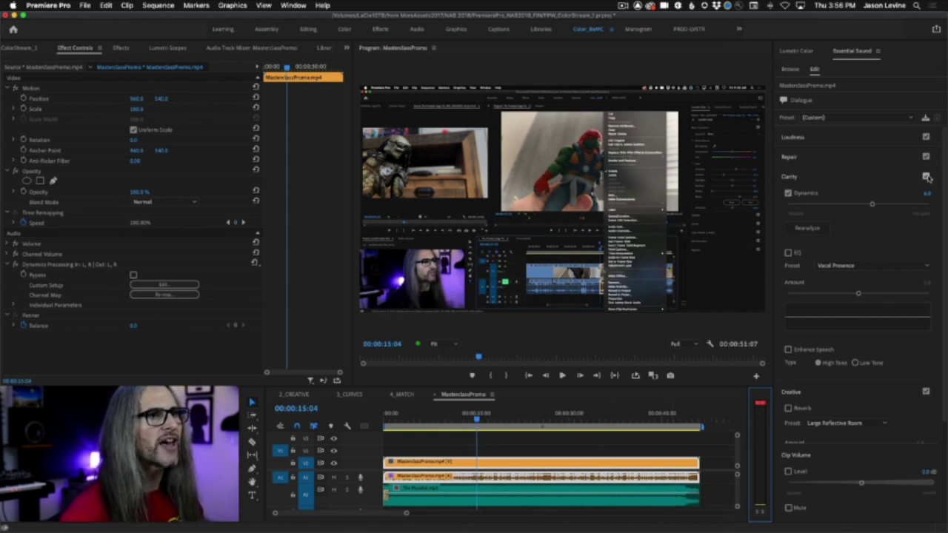
pyautogui.click(926, 177)
pyautogui.click(469, 424)
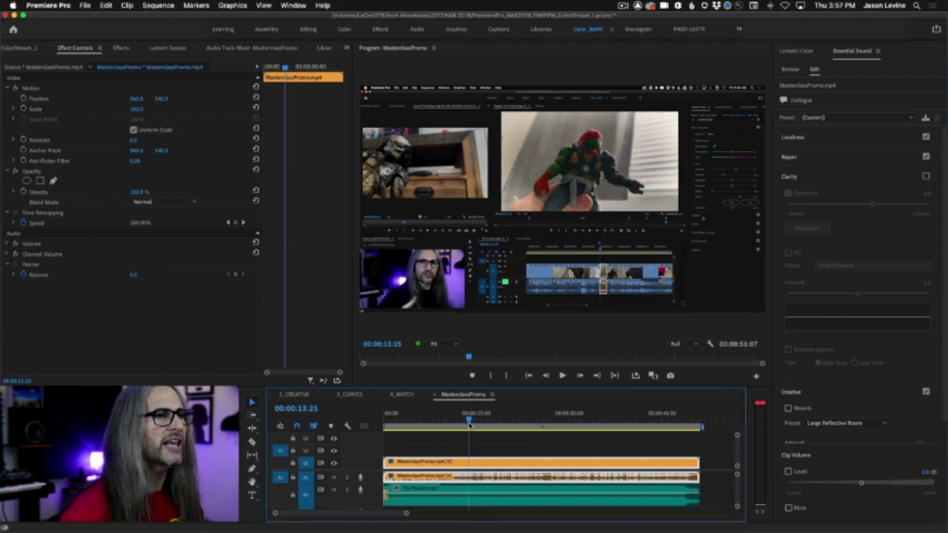
pyautogui.press('space')
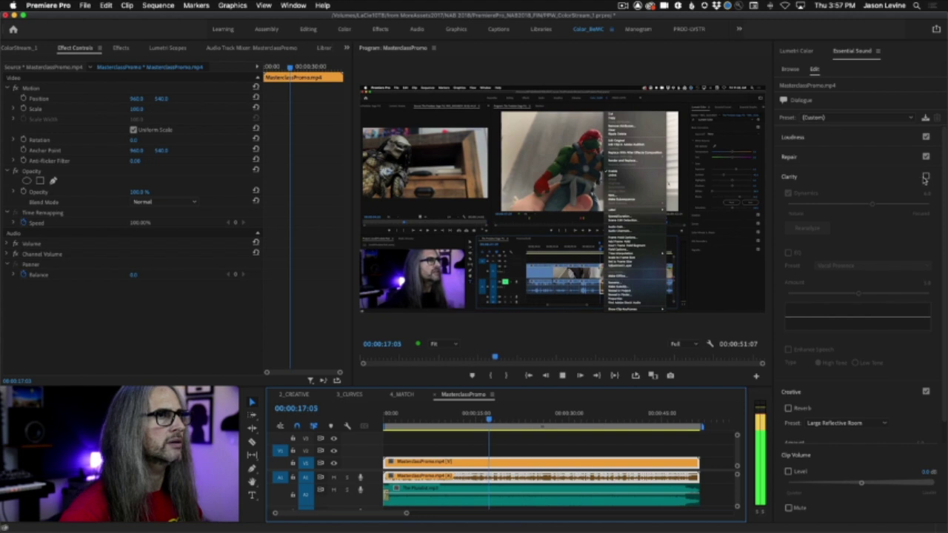
pyautogui.click(926, 178)
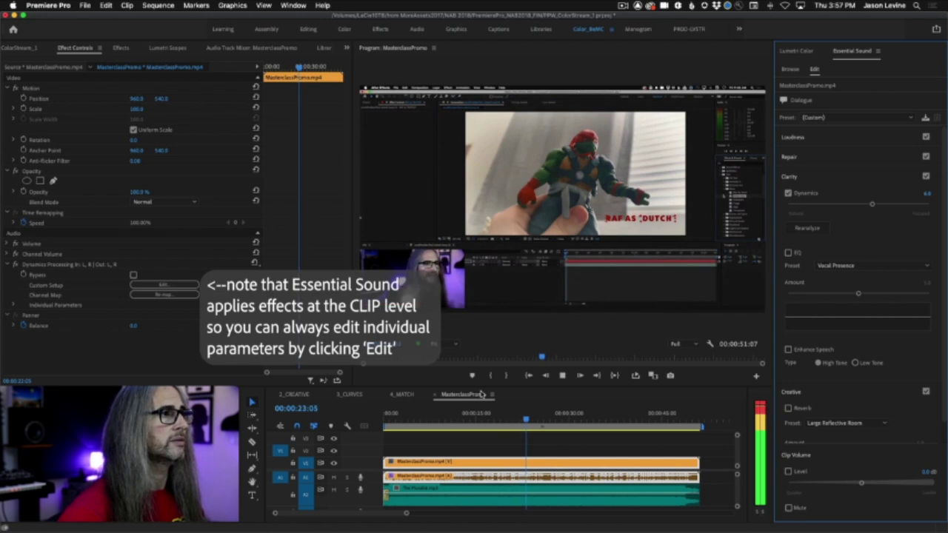
pyautogui.press('space')
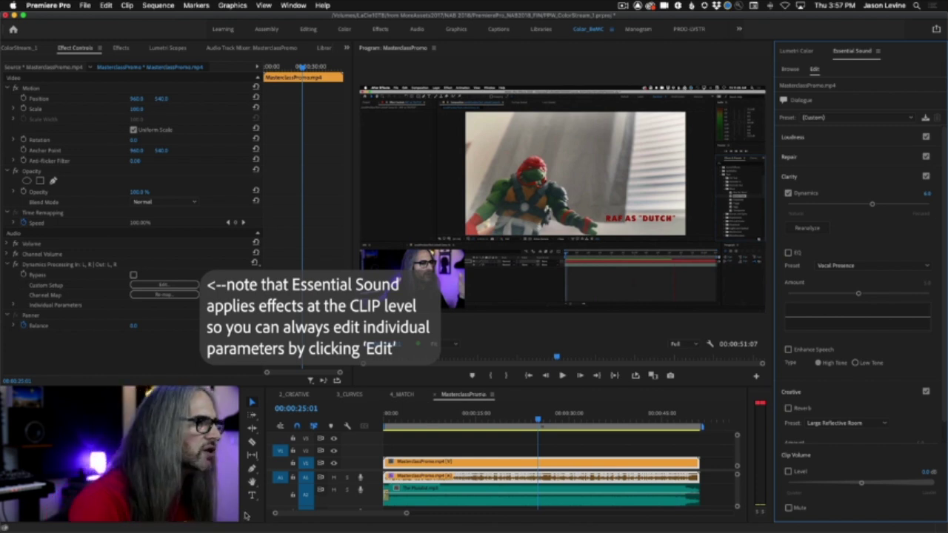
# Mute the music track on Audio 2 and play the dialogue alone from the start of the sequence.
pyautogui.click(334, 490)
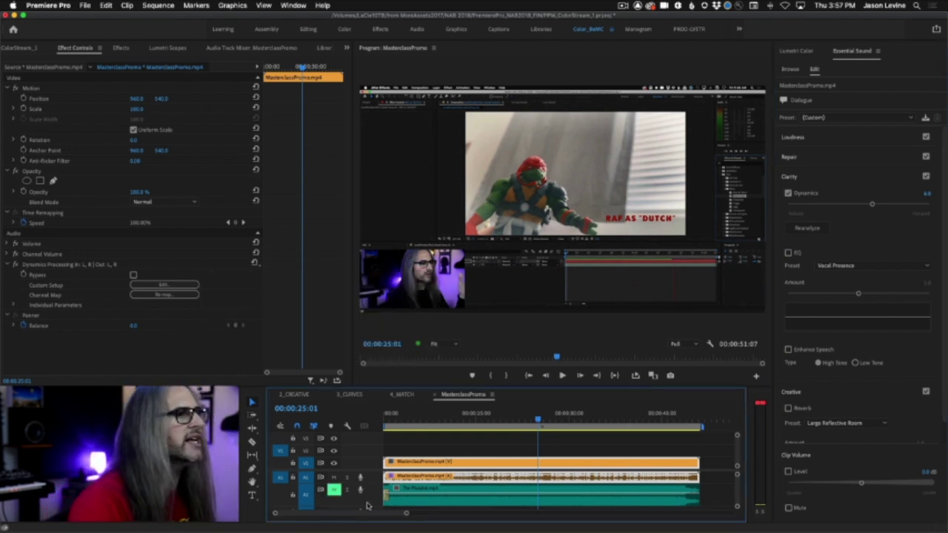
pyautogui.press('Home')
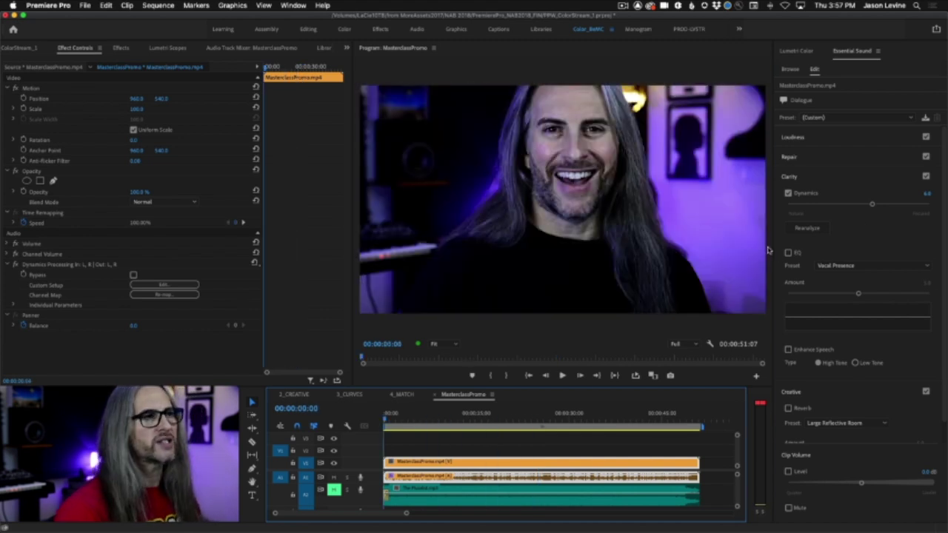
pyautogui.press('space')
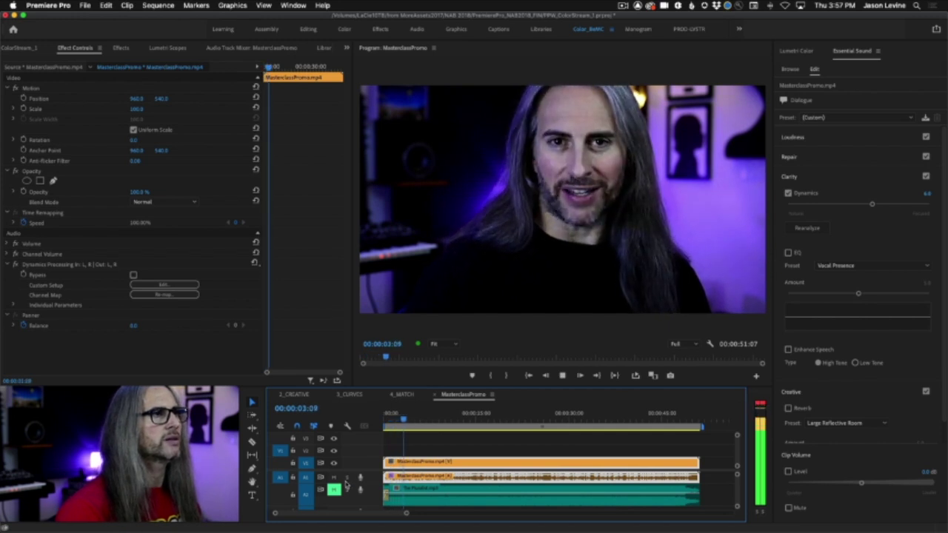
pyautogui.press('space')
# Turn off the dialogue's Dynamics setting and replay the opening seconds for comparison.
pyautogui.press('Home')
pyautogui.click(788, 193)
pyautogui.press('space')
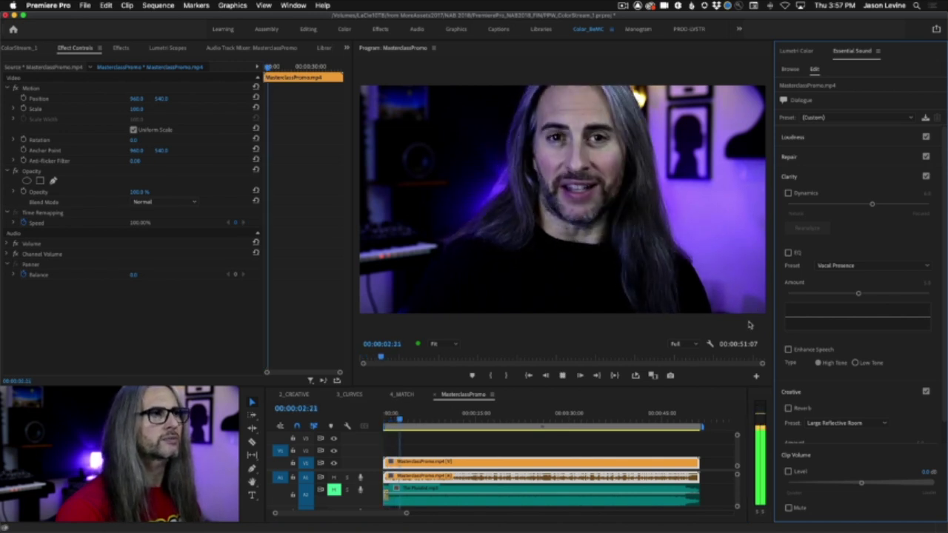
pyautogui.press('space')
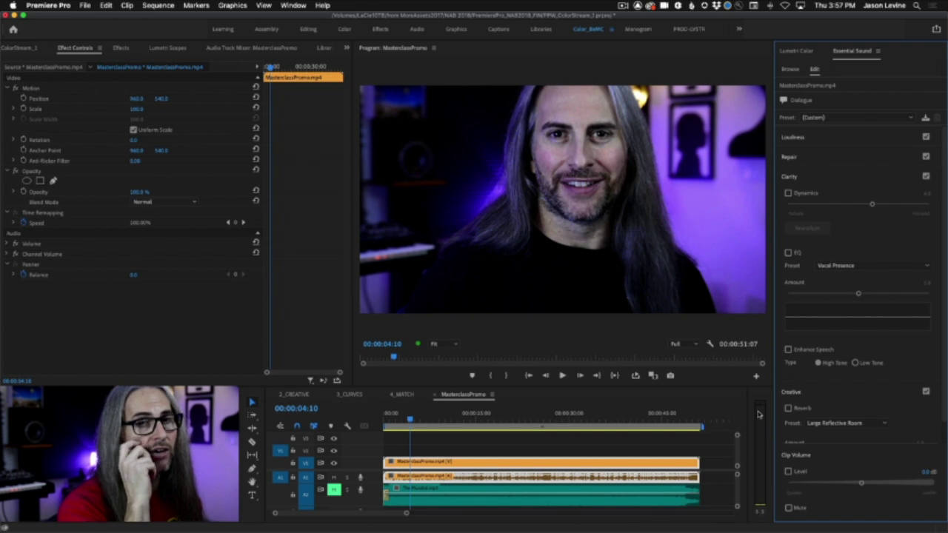
# Show the effects slots in the Audio Track Mixer and add a Multiband Compressor to the Audio 1 track.
pyautogui.click(230, 48)
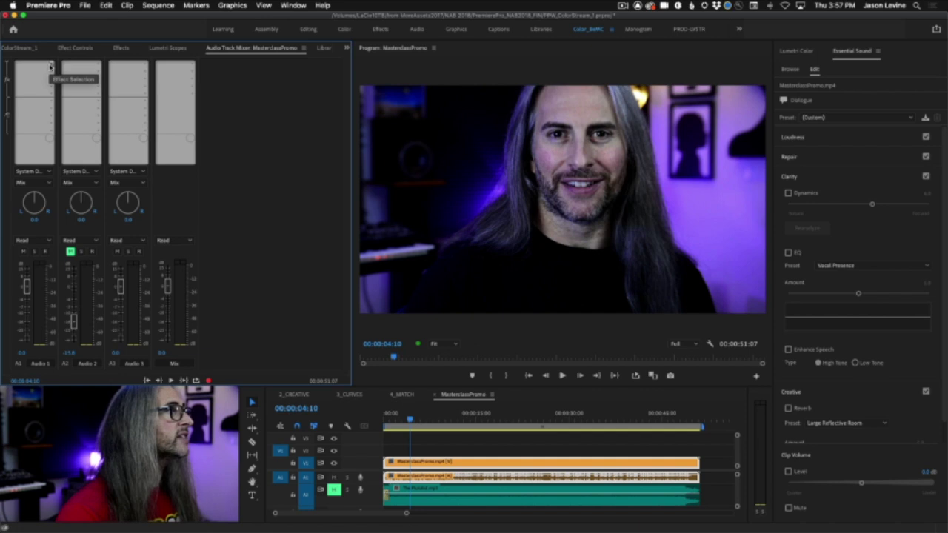
pyautogui.click(5, 65)
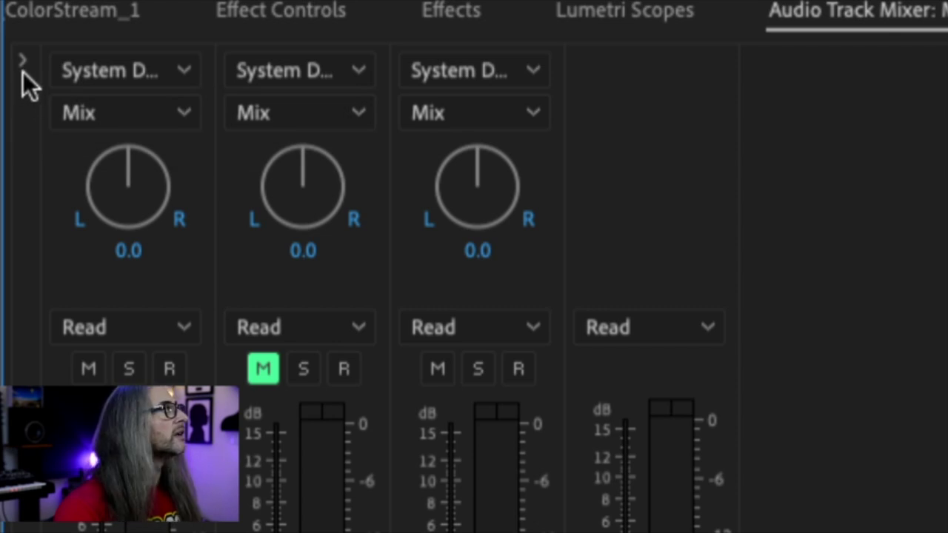
pyautogui.click(23, 63)
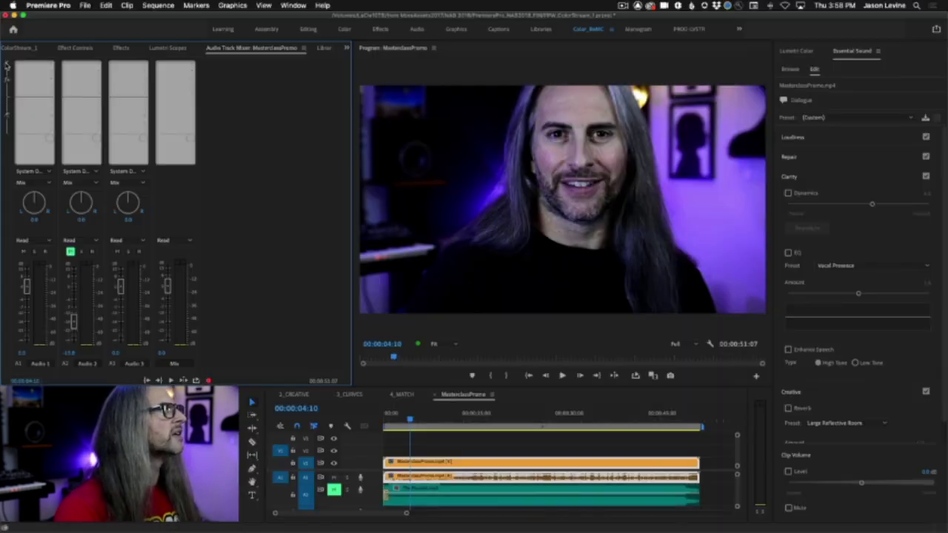
pyautogui.click(49, 65)
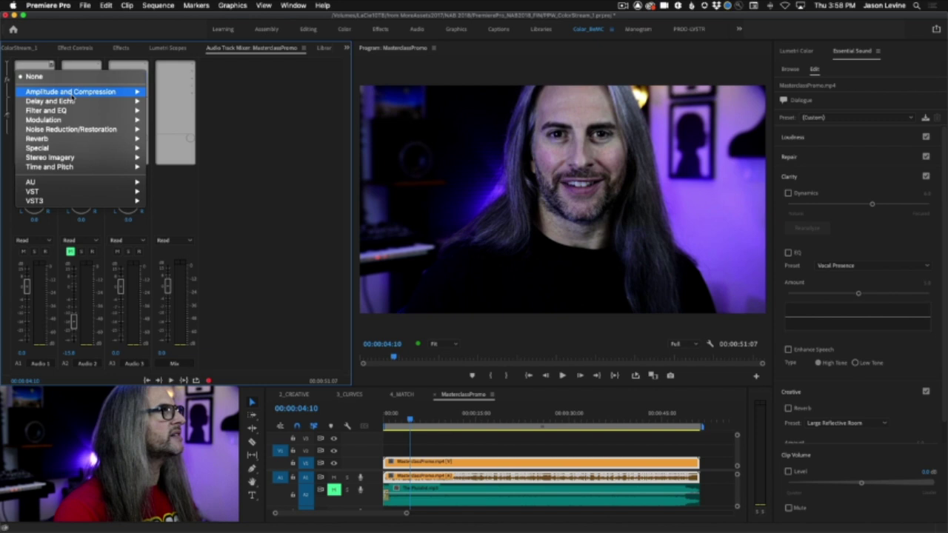
pyautogui.moveTo(72, 96)
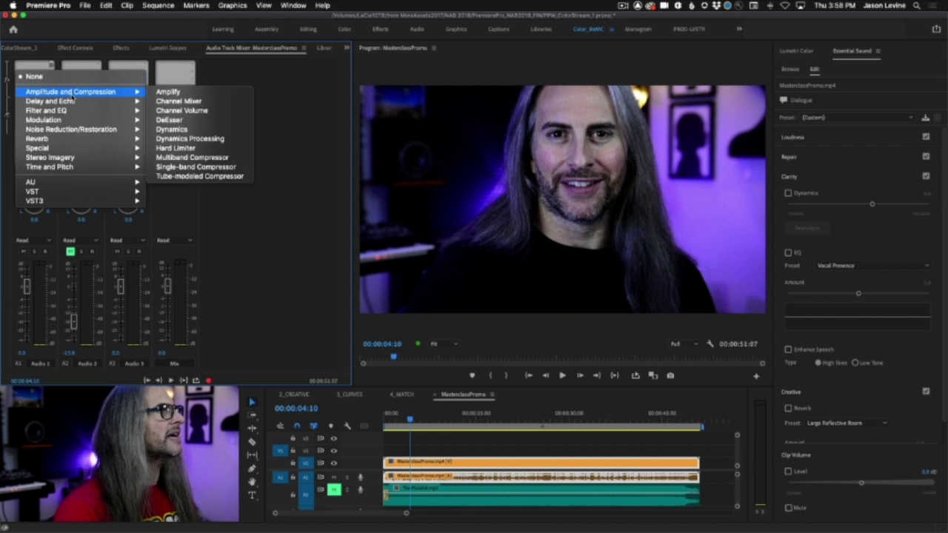
pyautogui.click(226, 161)
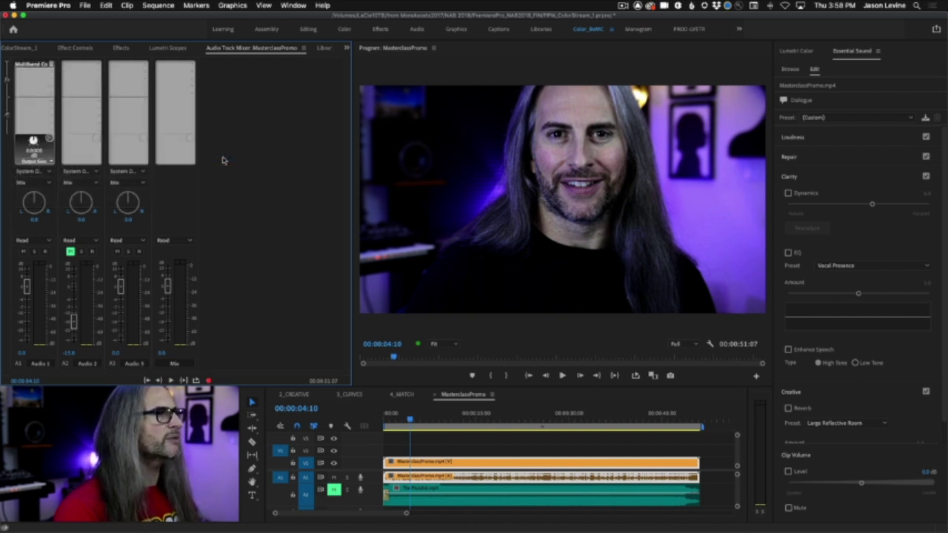
# Open the Multiband Compressor's editor for Audio 1 and bypass all four frequency bands.
pyautogui.doubleClick(34, 65)
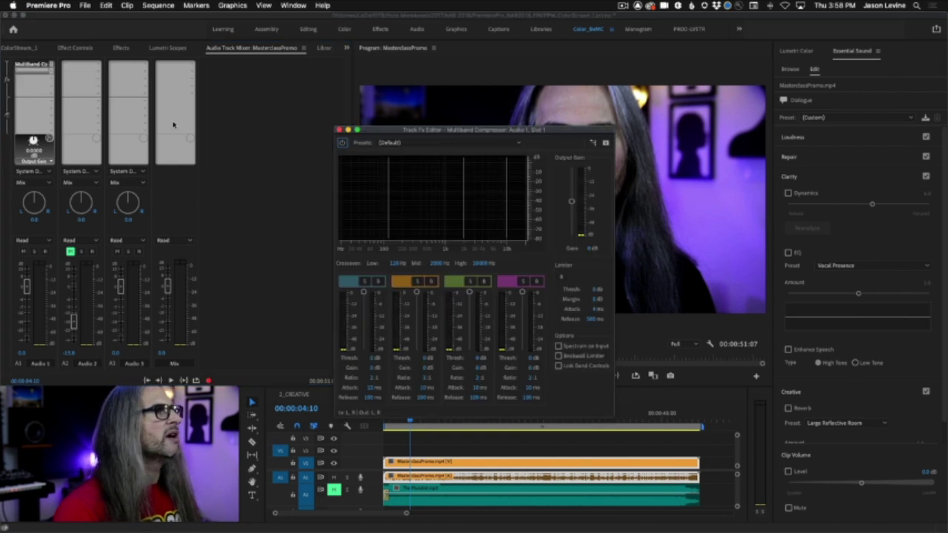
pyautogui.moveTo(448, 129); pyautogui.dragTo(510, 130)
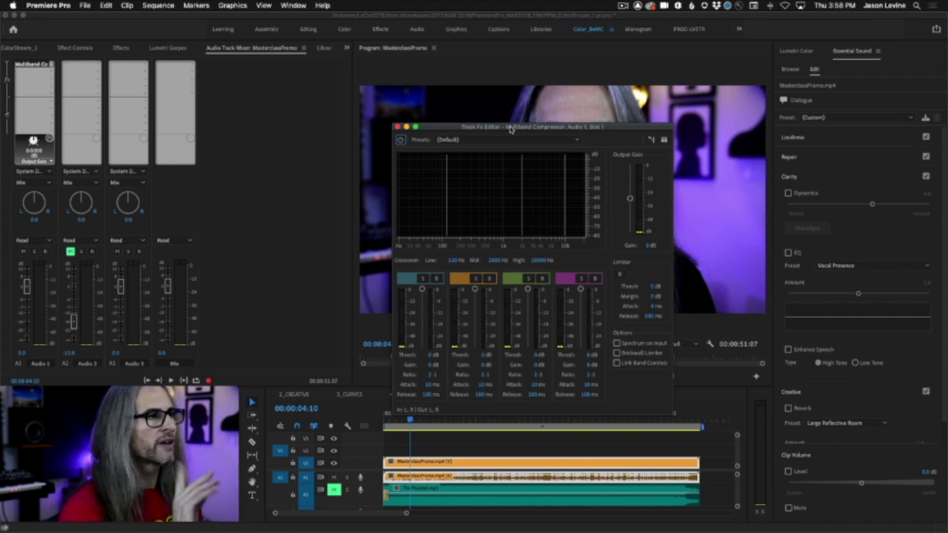
pyautogui.click(436, 278)
pyautogui.click(490, 279)
pyautogui.click(543, 278)
pyautogui.click(596, 279)
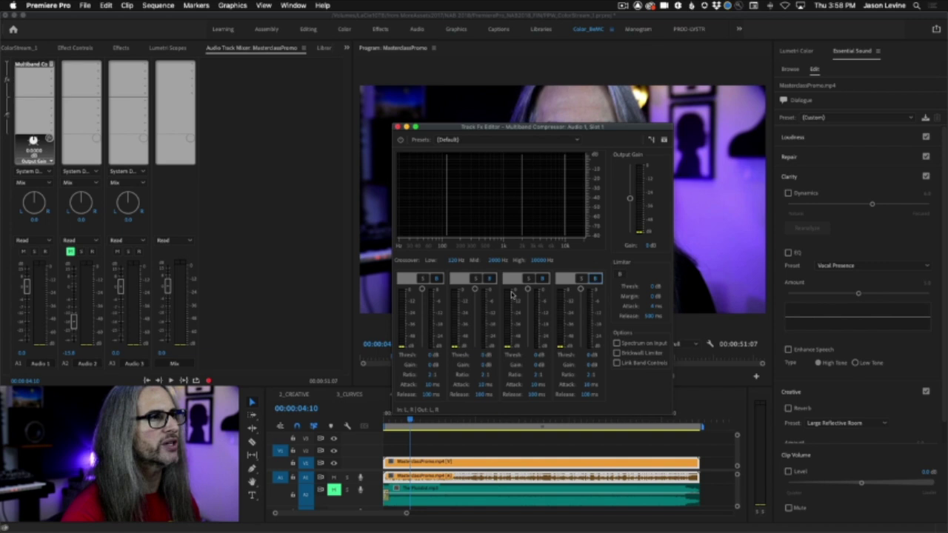
# Set the compressor's limiter margin to -2 dB and enable the Brickwall Limiter option.
pyautogui.click(651, 297)
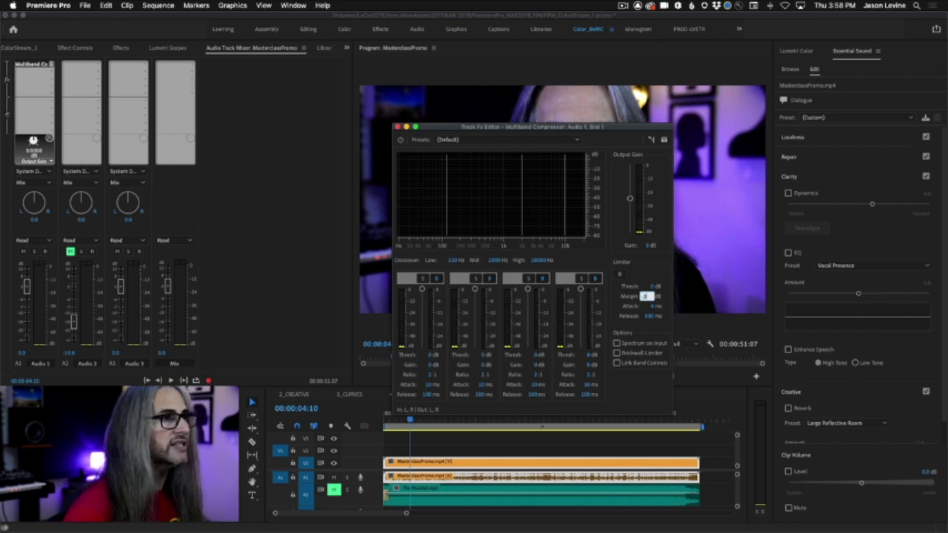
pyautogui.press('Return')
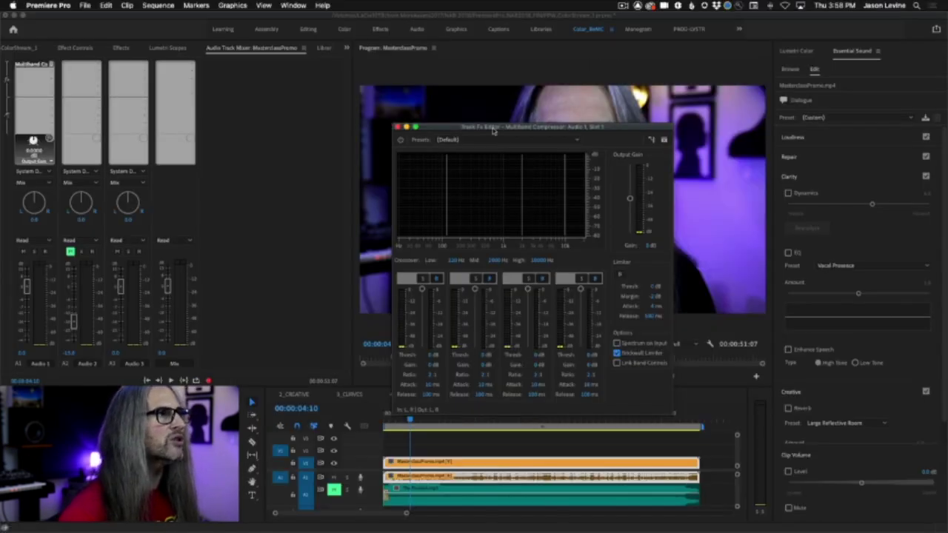
# Play the dialogue through the limiter with the effect editor moved aside, and re-enable Dynamics during playback.
pyautogui.moveTo(492, 129); pyautogui.dragTo(377, 17)
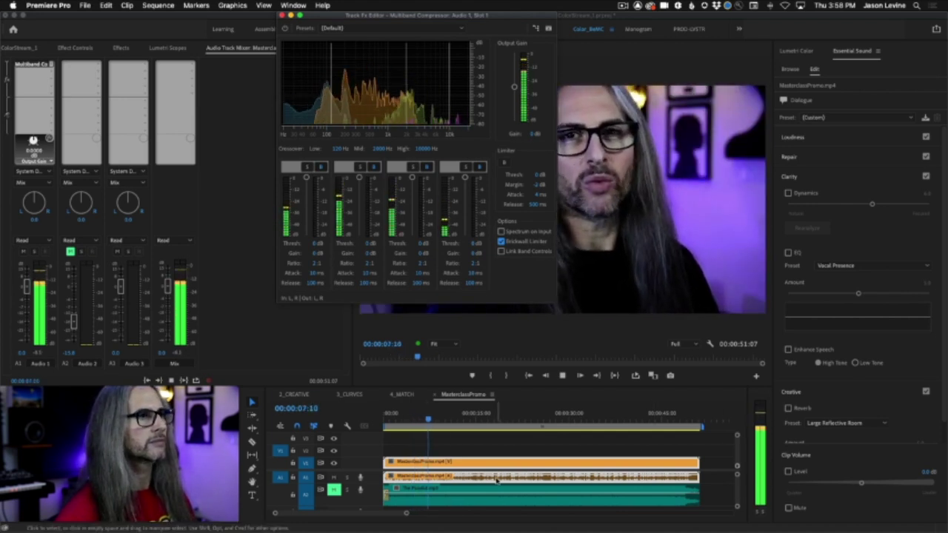
pyautogui.click(789, 193)
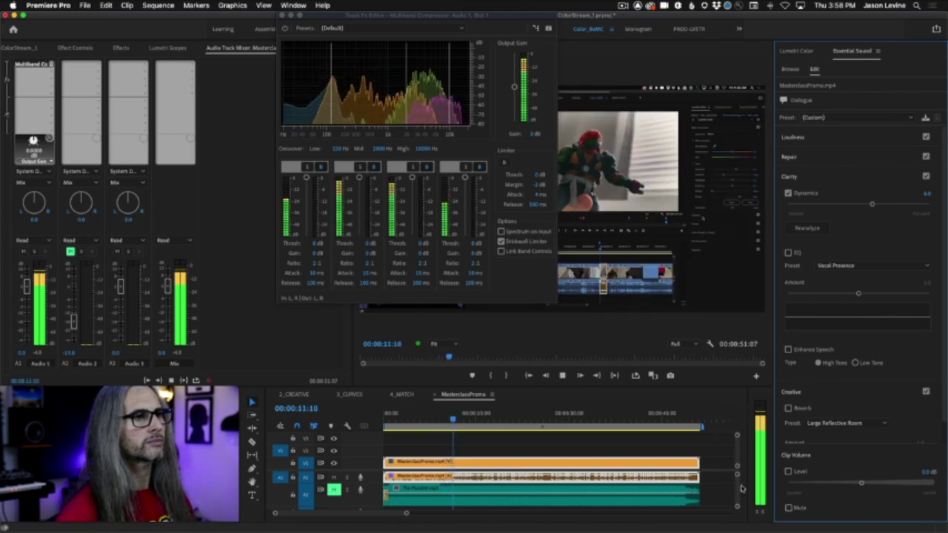
pyautogui.press('space')
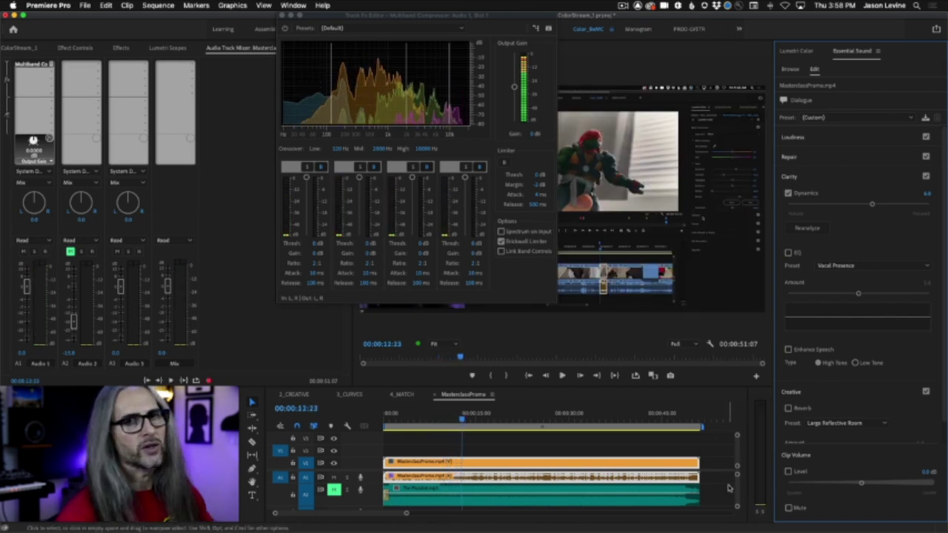